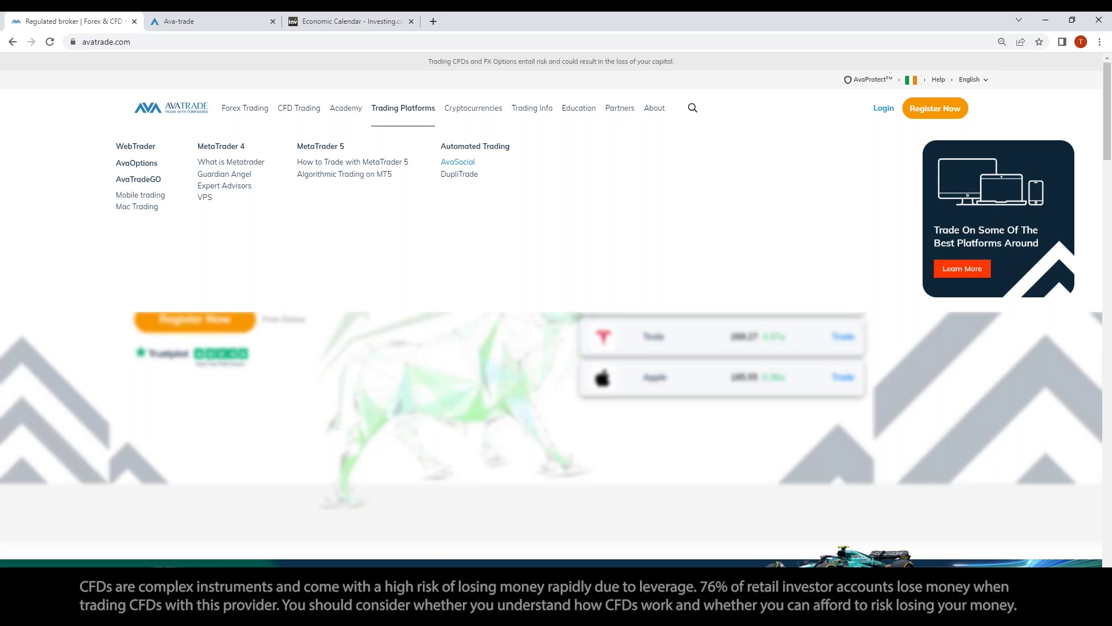
Open the AvaTradeGO trading platform page and look through its introduction and Unique Technology section.
{"action": "left_click", "coordinate": [134, 182]}
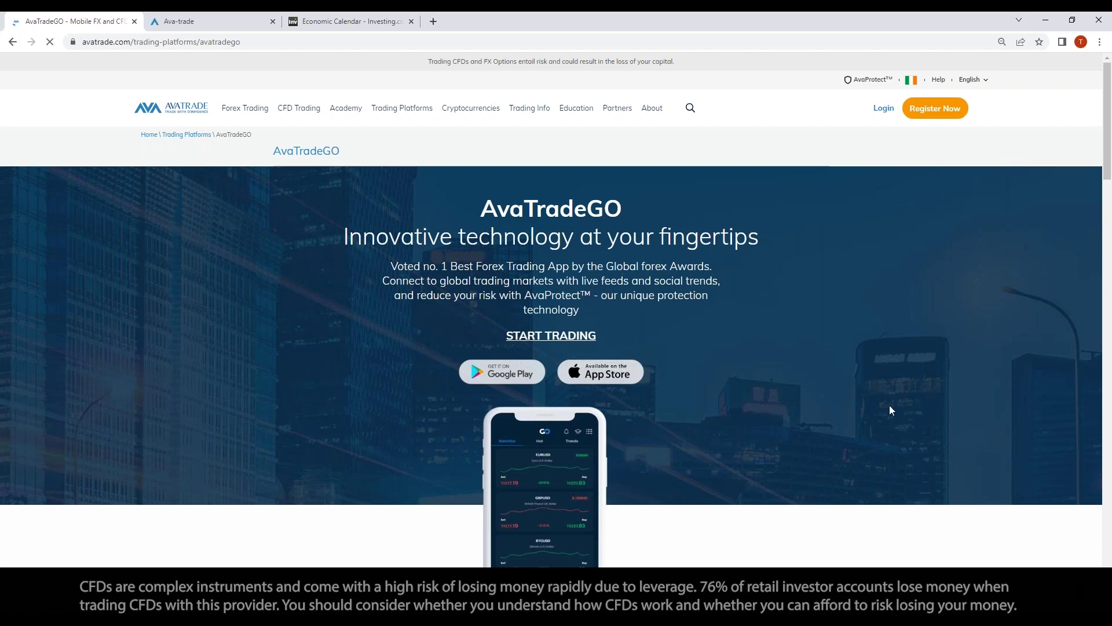
{"action": "scroll", "coordinate": [823, 442], "scroll_direction": "down", "scroll_amount": 5}
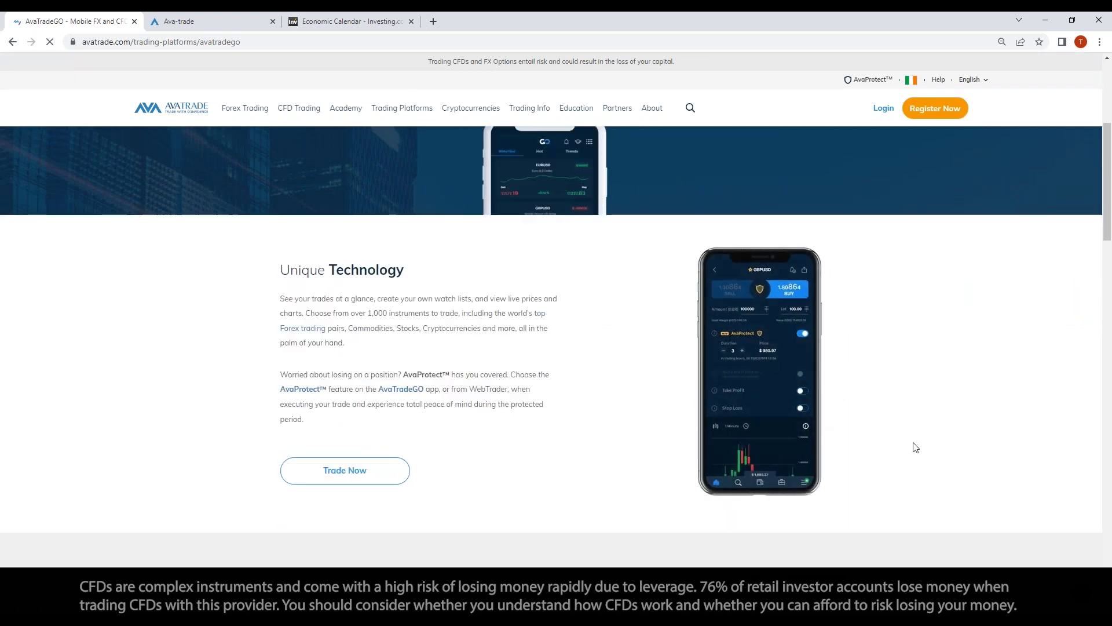
{"action": "scroll", "coordinate": [916, 455], "scroll_direction": "up", "scroll_amount": 3}
{"action": "scroll", "coordinate": [904, 451], "scroll_direction": "up", "scroll_amount": 2}
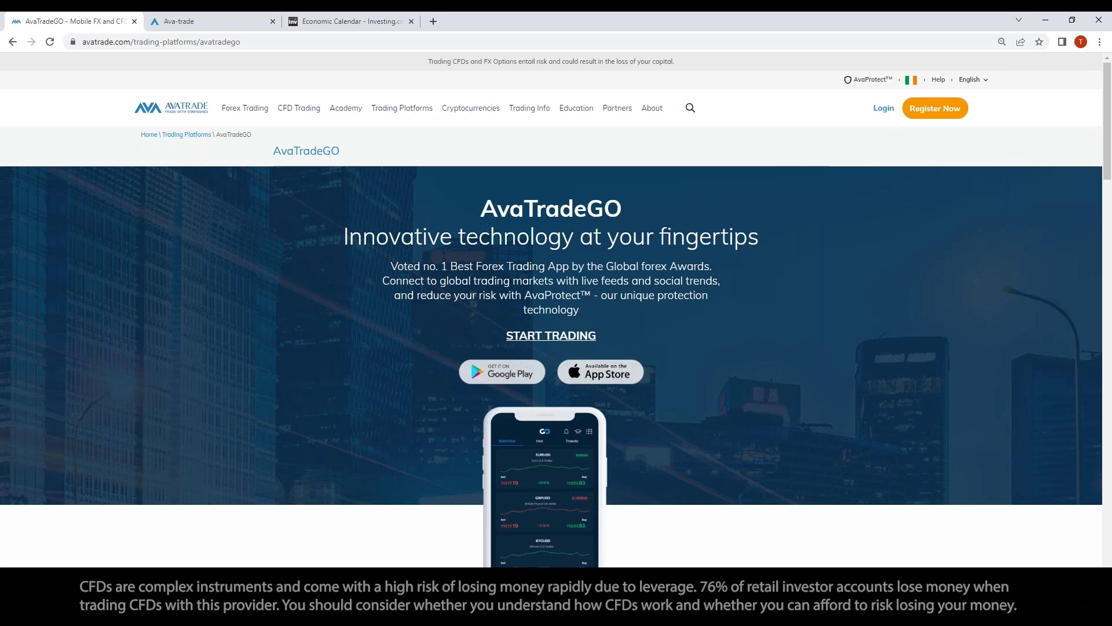
Switch to the AvaTrade WebTrader page and enlarge the instrument list above the AUDUSD chart.
{"action": "left_click", "coordinate": [194, 24]}
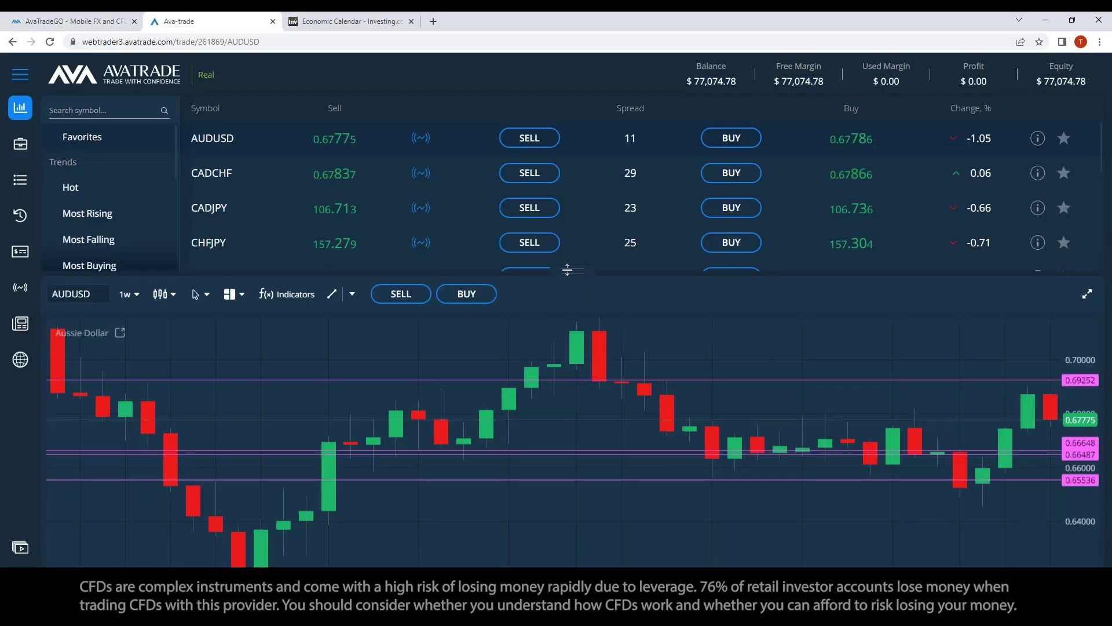
{"action": "left_click_drag", "start_coordinate": [568, 295], "coordinate": [797, 394]}
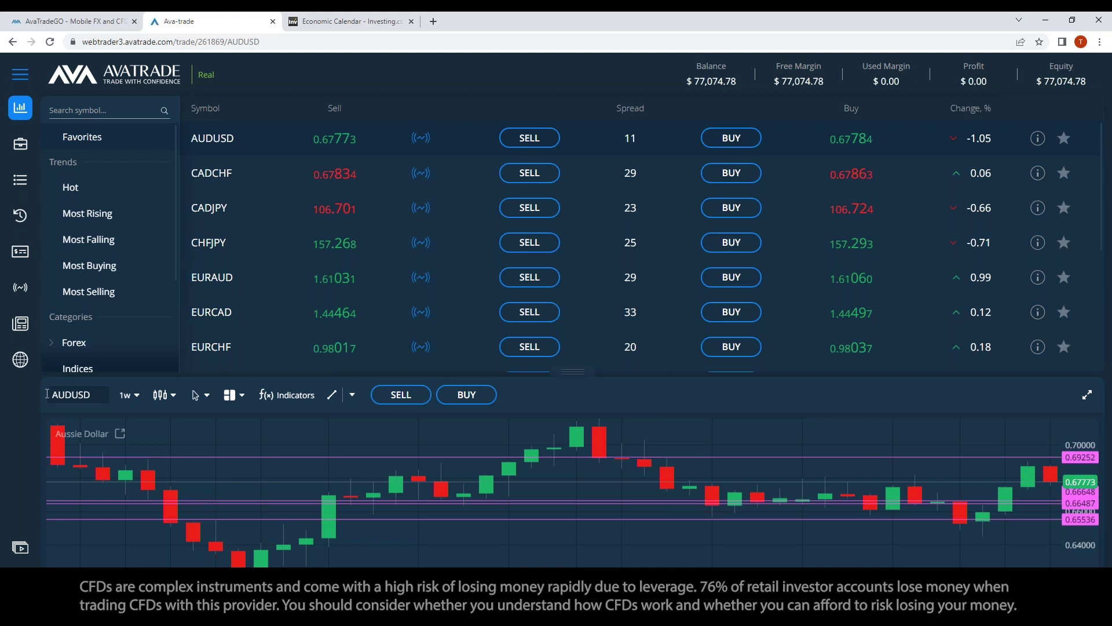
Open the Economic Calendar and look through its events and country filters.
{"action": "mouse_move", "coordinate": [21, 362]}
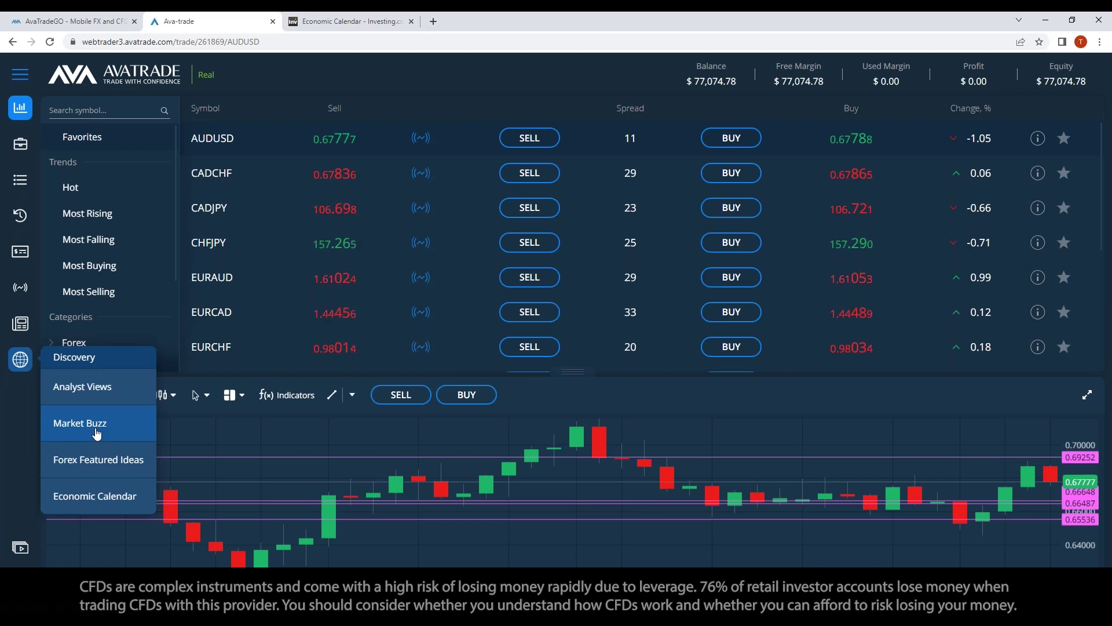
{"action": "left_click", "coordinate": [110, 500]}
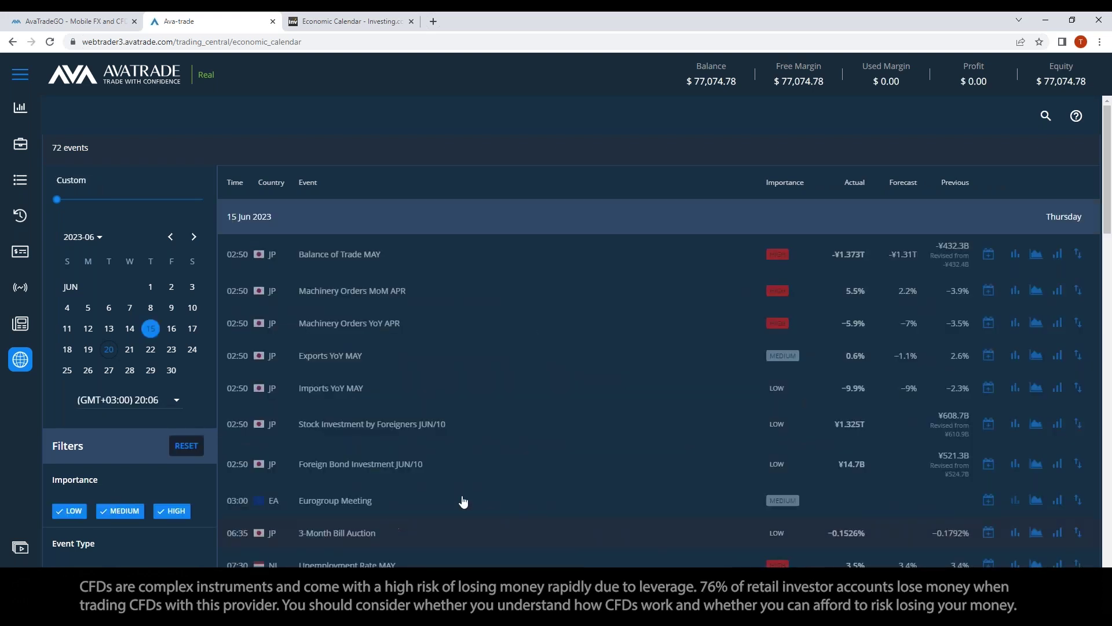
{"action": "scroll", "coordinate": [475, 502], "scroll_direction": "down", "scroll_amount": 3}
{"action": "scroll", "coordinate": [481, 501], "scroll_direction": "down", "scroll_amount": 6}
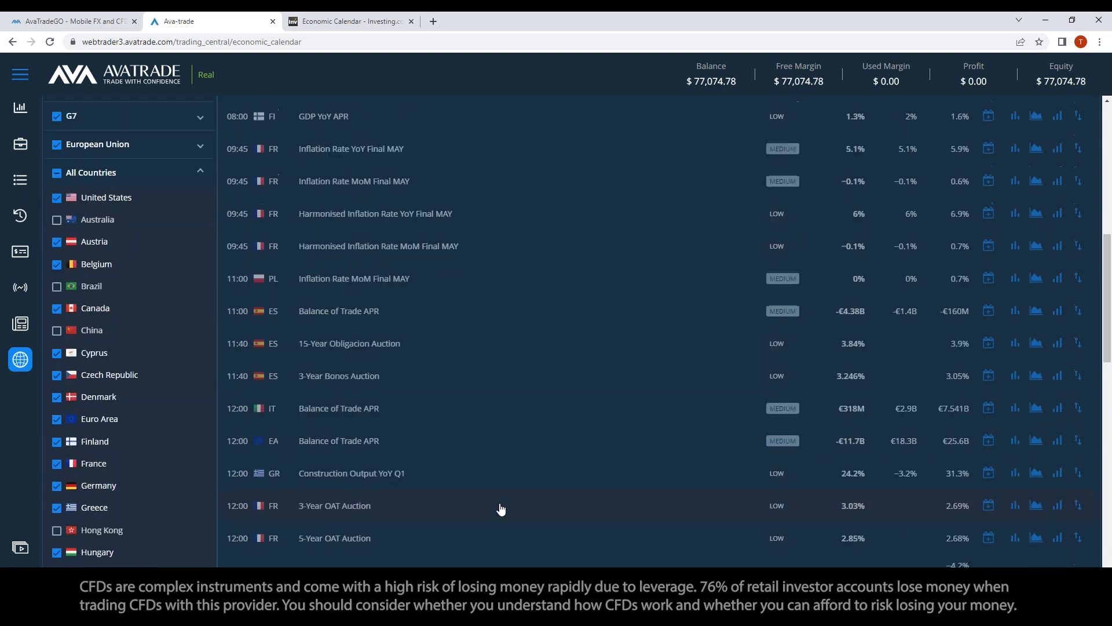
{"action": "scroll", "coordinate": [504, 507], "scroll_direction": "up", "scroll_amount": 4}
{"action": "scroll", "coordinate": [493, 497], "scroll_direction": "up", "scroll_amount": 2}
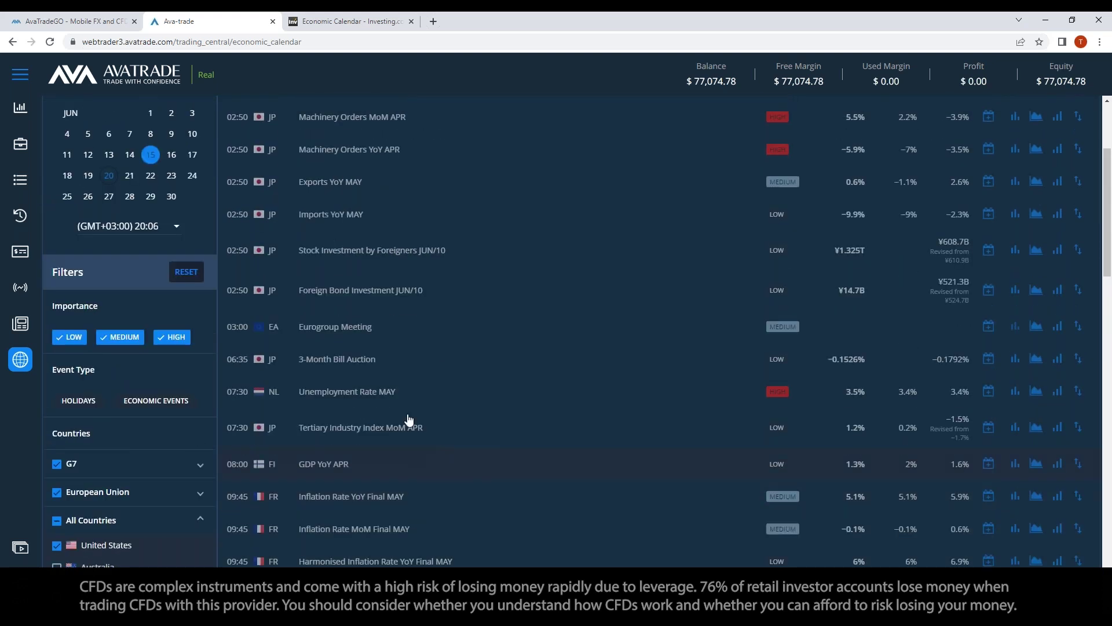
Show the calendar events for 20 June 2023 and examine that day's releases and their importance.
{"action": "left_click", "coordinate": [110, 181]}
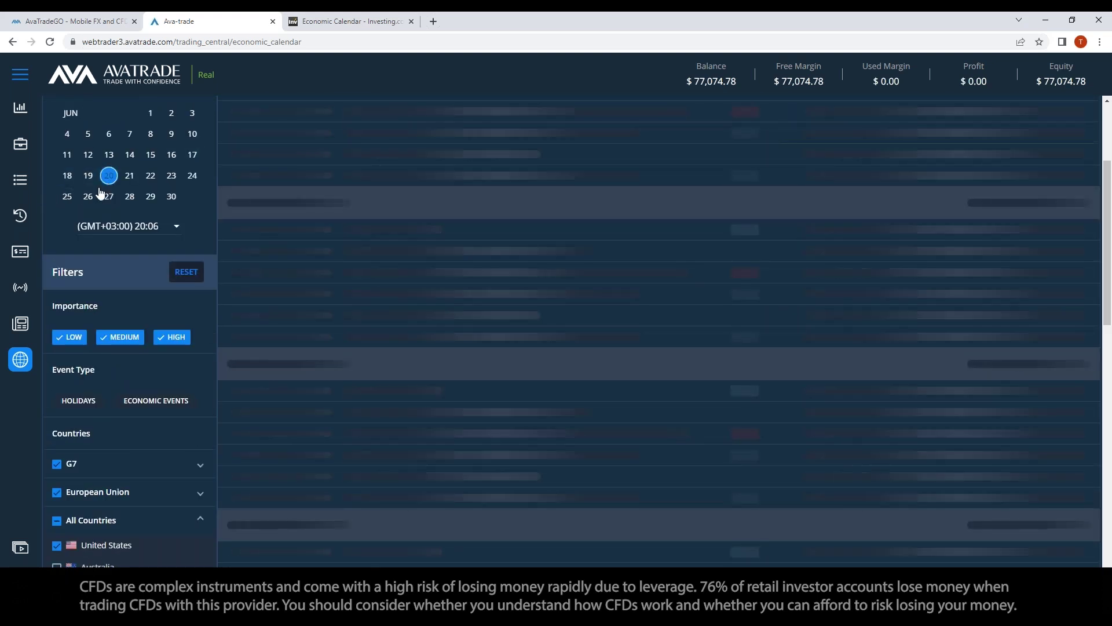
{"action": "scroll", "coordinate": [616, 390], "scroll_direction": "down", "scroll_amount": 15}
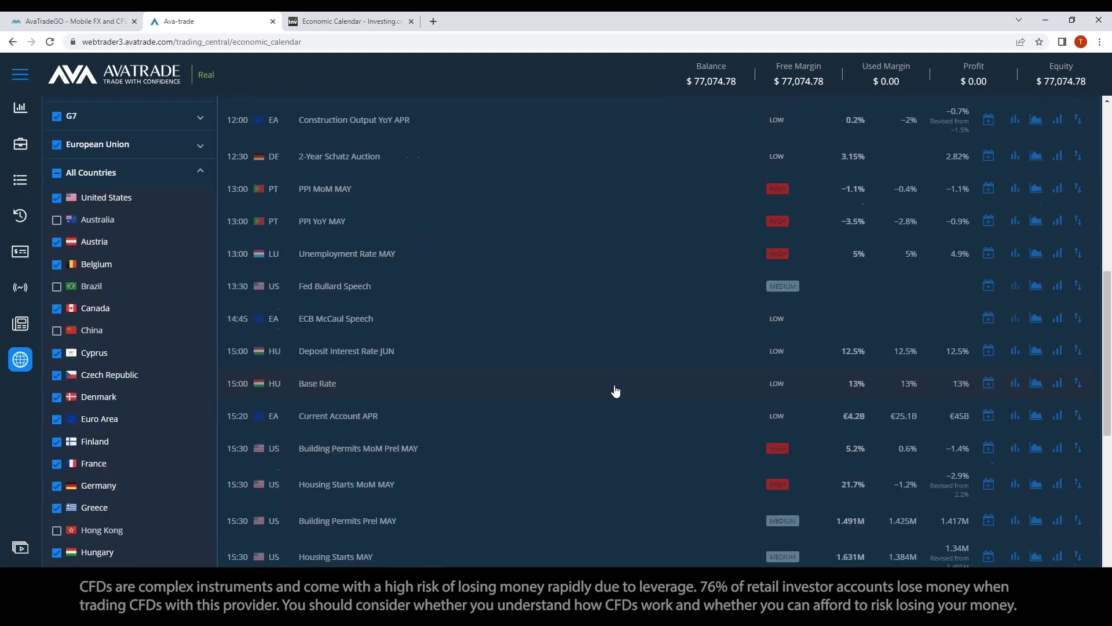
{"action": "scroll", "coordinate": [610, 395], "scroll_direction": "up", "scroll_amount": 5}
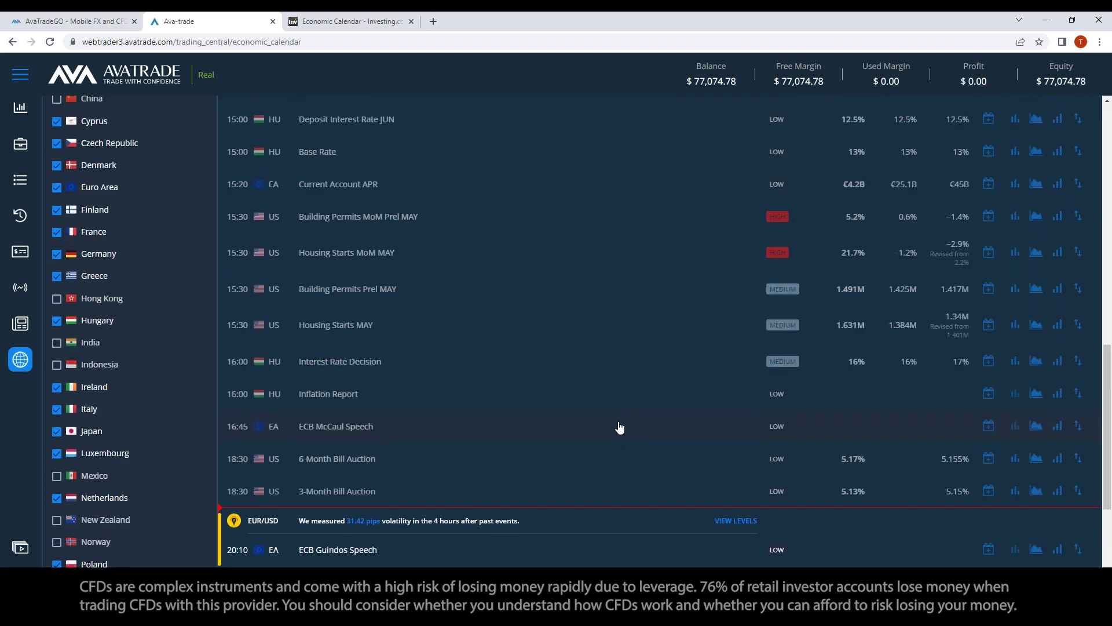
{"action": "scroll", "coordinate": [639, 446], "scroll_direction": "up", "scroll_amount": 2}
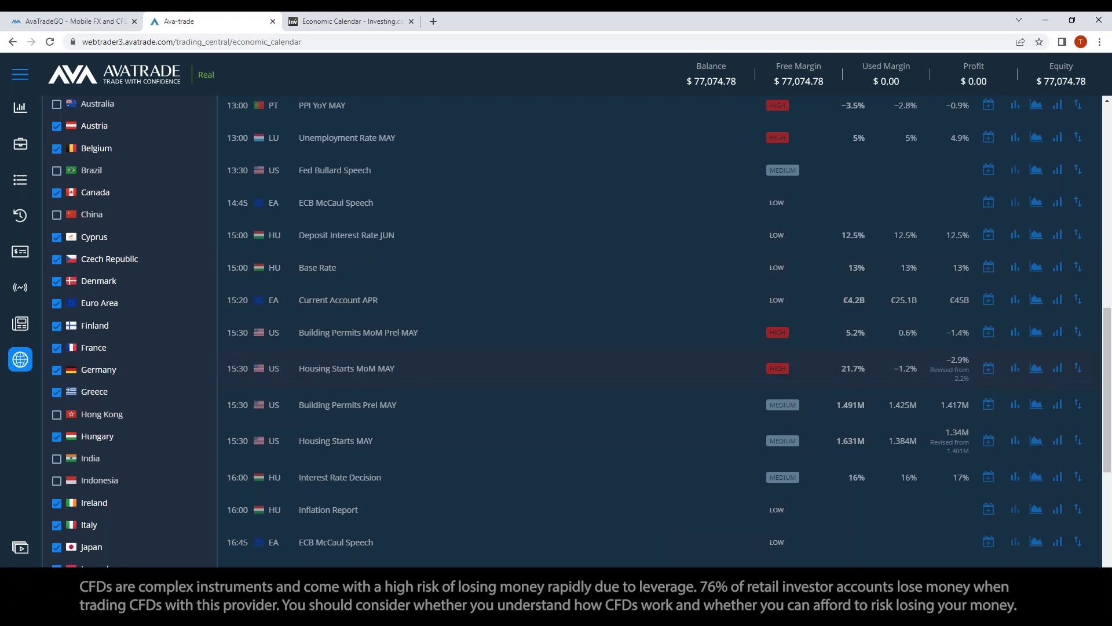
Return to the trading view, open the AUDUSD signal details and expand the chart to full height.
{"action": "left_click", "coordinate": [14, 109]}
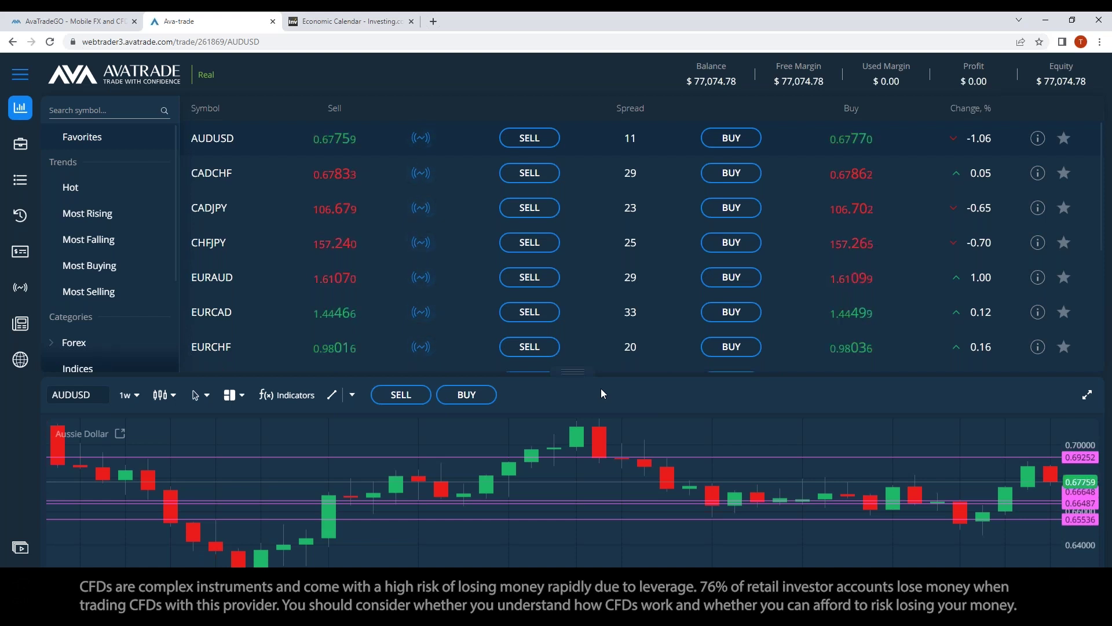
{"action": "left_click", "coordinate": [421, 140]}
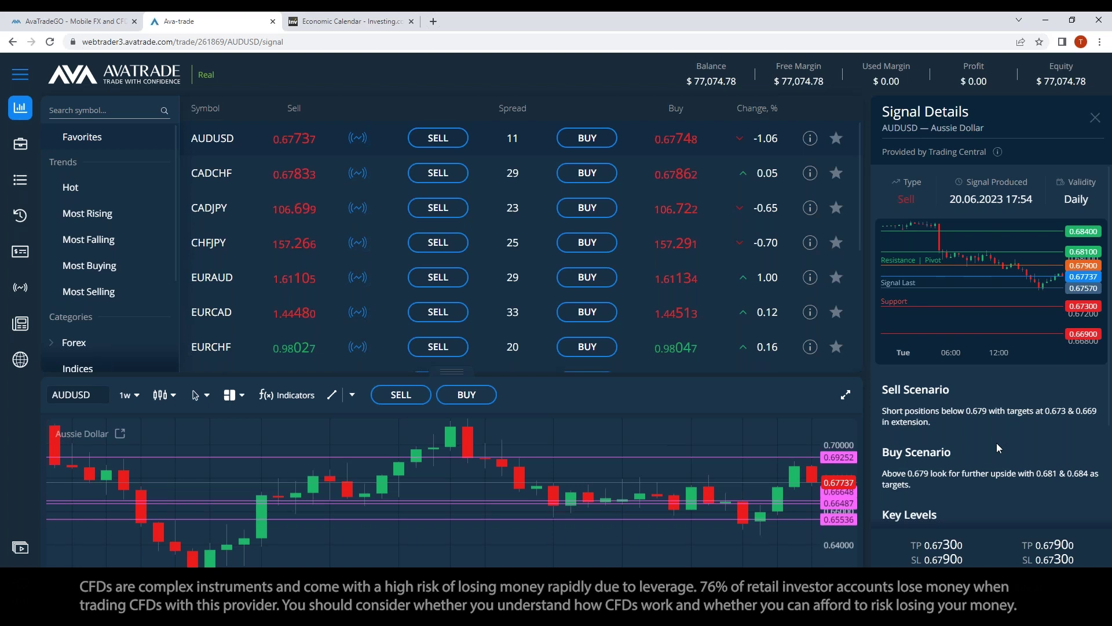
{"action": "left_click", "coordinate": [846, 395]}
{"action": "scroll", "coordinate": [702, 433], "scroll_direction": "down", "scroll_amount": 3}
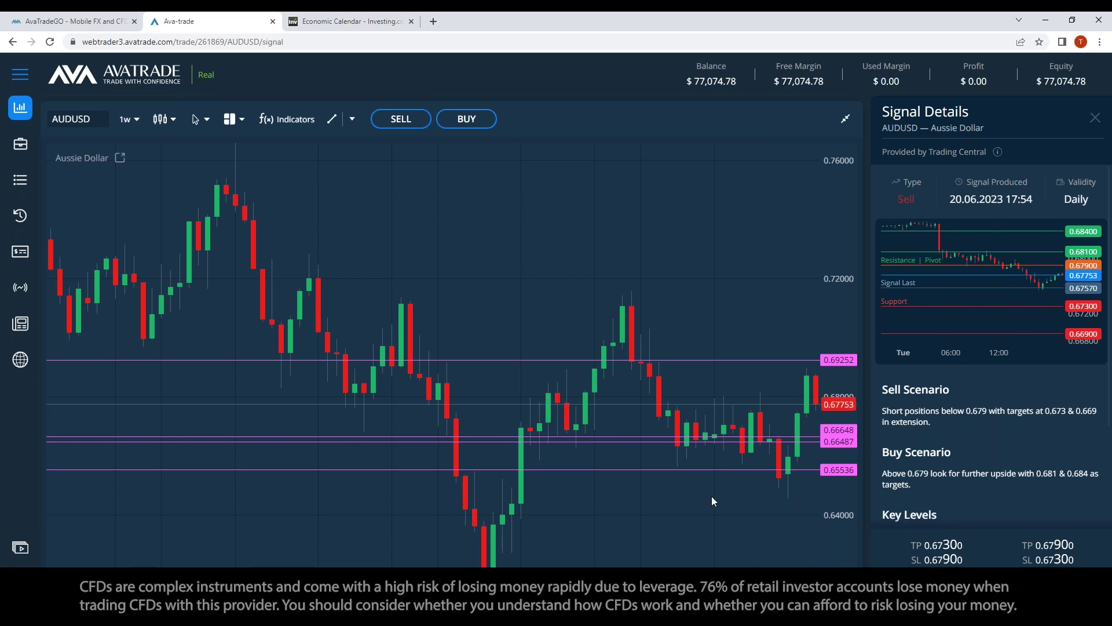
Delete the four existing horizontal price lines from the AUDUSD chart.
{"action": "left_click", "coordinate": [648, 469]}
{"action": "key", "text": "Delete"}
{"action": "left_click", "coordinate": [712, 442]}
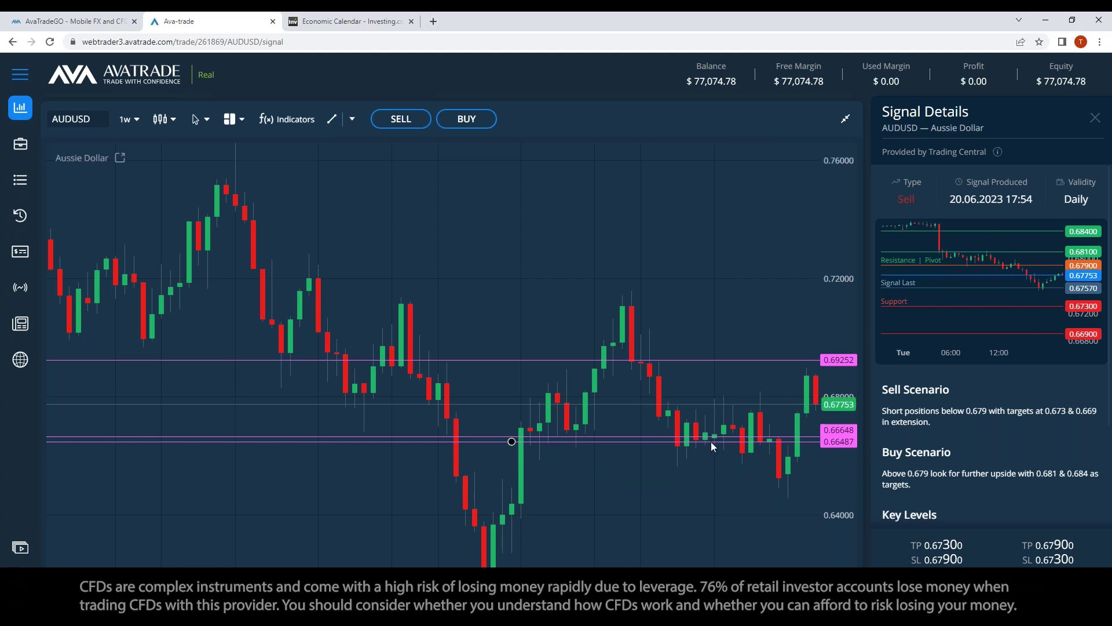
{"action": "key", "text": "Delete"}
{"action": "left_click", "coordinate": [666, 436]}
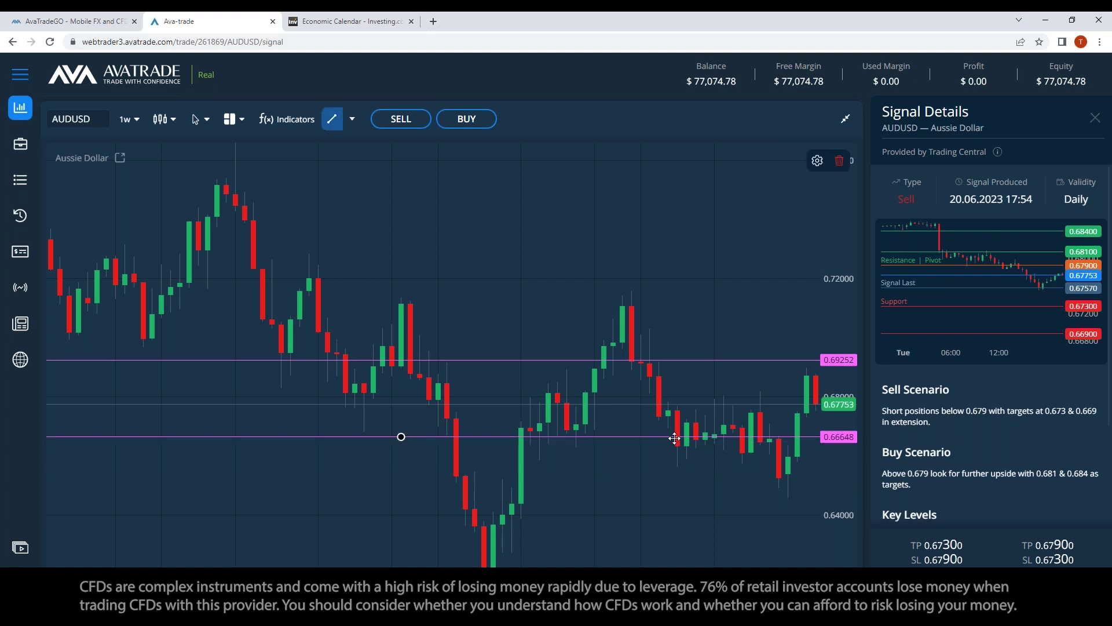
{"action": "key", "text": "Delete"}
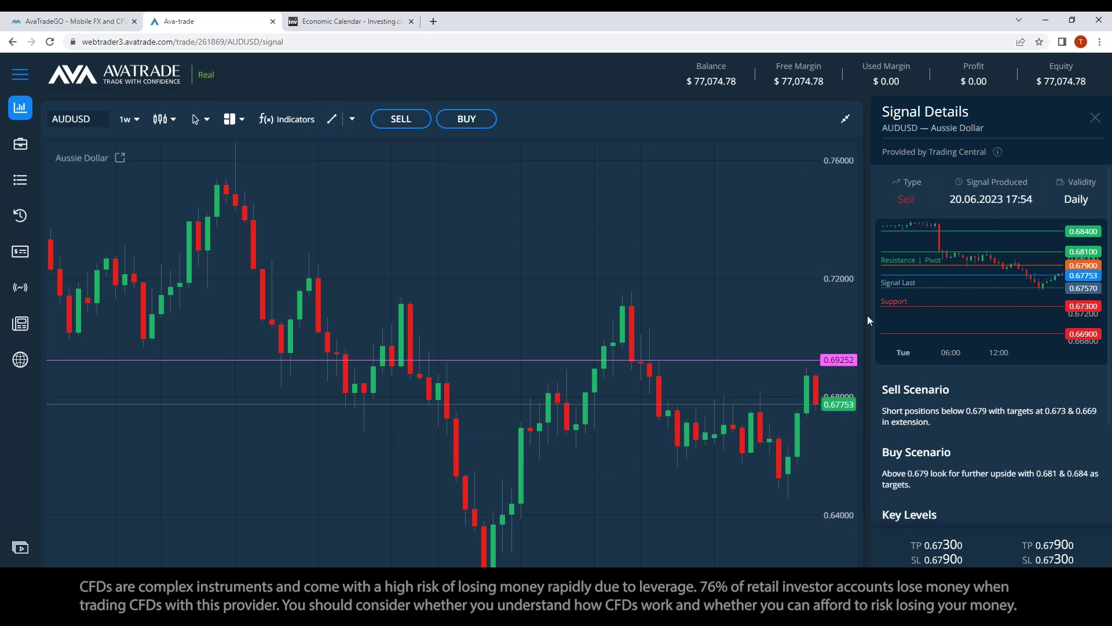
{"action": "left_click", "coordinate": [781, 360]}
{"action": "key", "text": "Delete"}
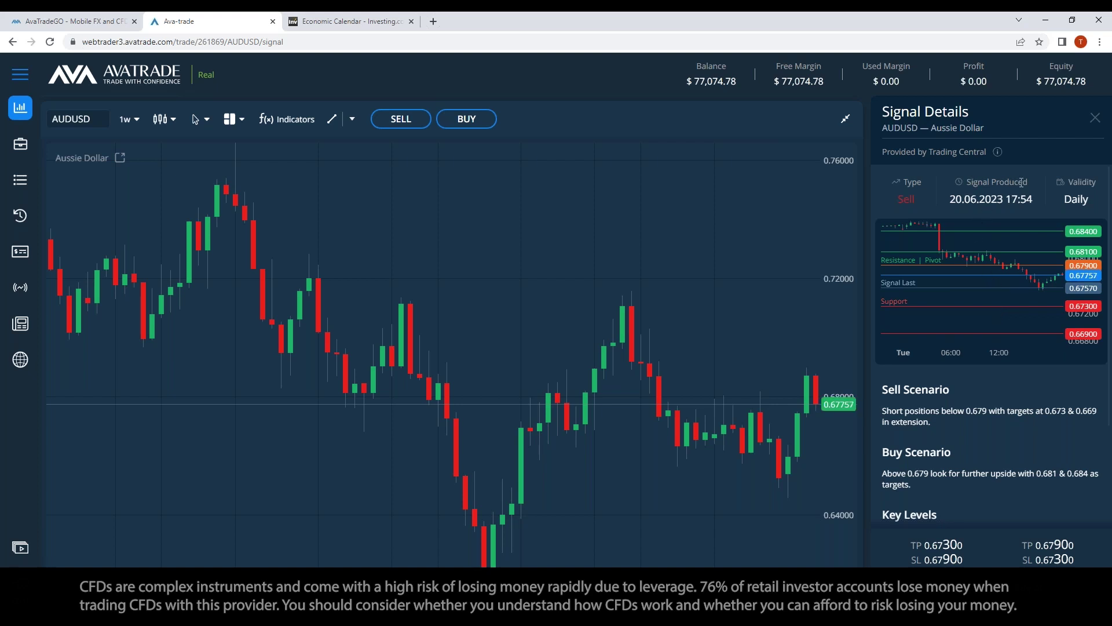
Examine the time at which the AUDUSD signal was produced.
{"action": "left_click_drag", "start_coordinate": [1007, 199], "coordinate": [1032, 199]}
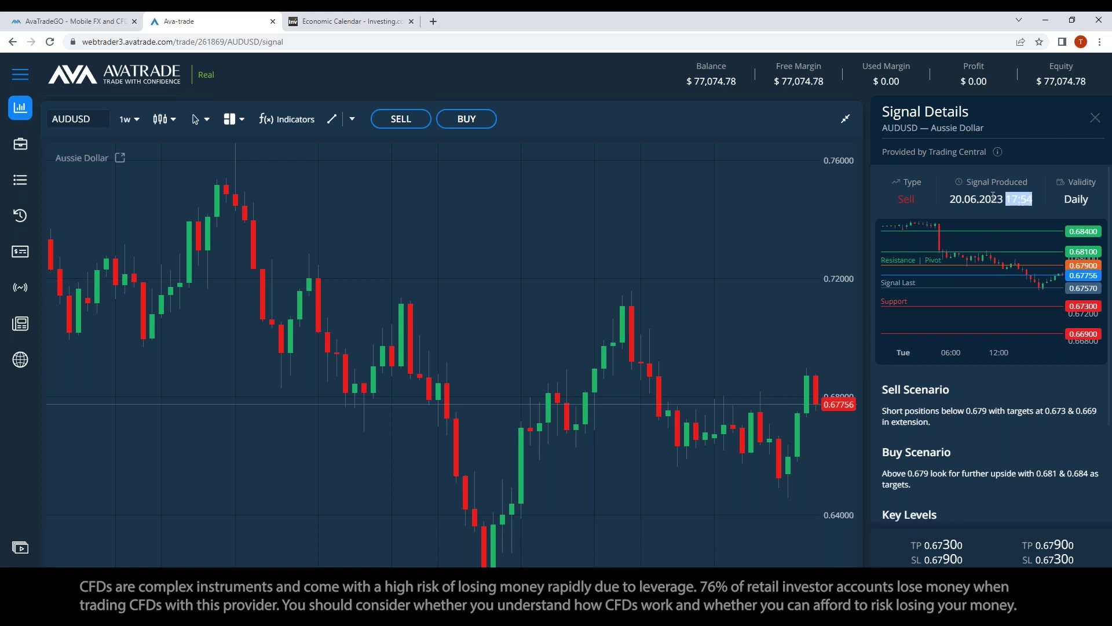
{"action": "left_click", "coordinate": [1011, 199]}
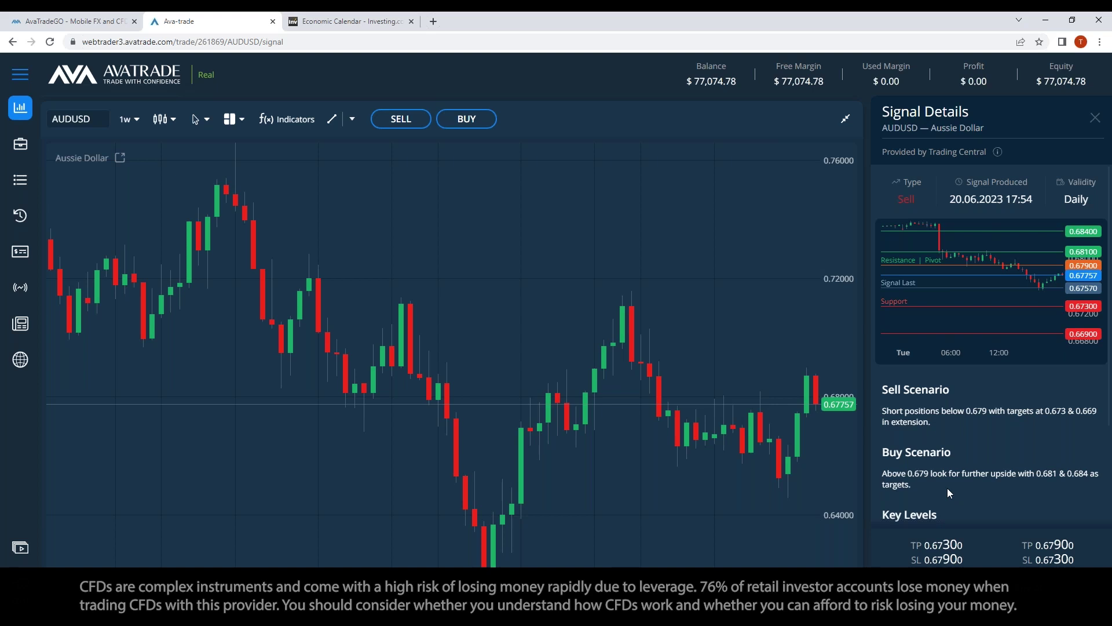
Set the AUDUSD chart's timeframe to 1d and show more of the price history.
{"action": "left_click", "coordinate": [132, 120]}
{"action": "left_click", "coordinate": [132, 250]}
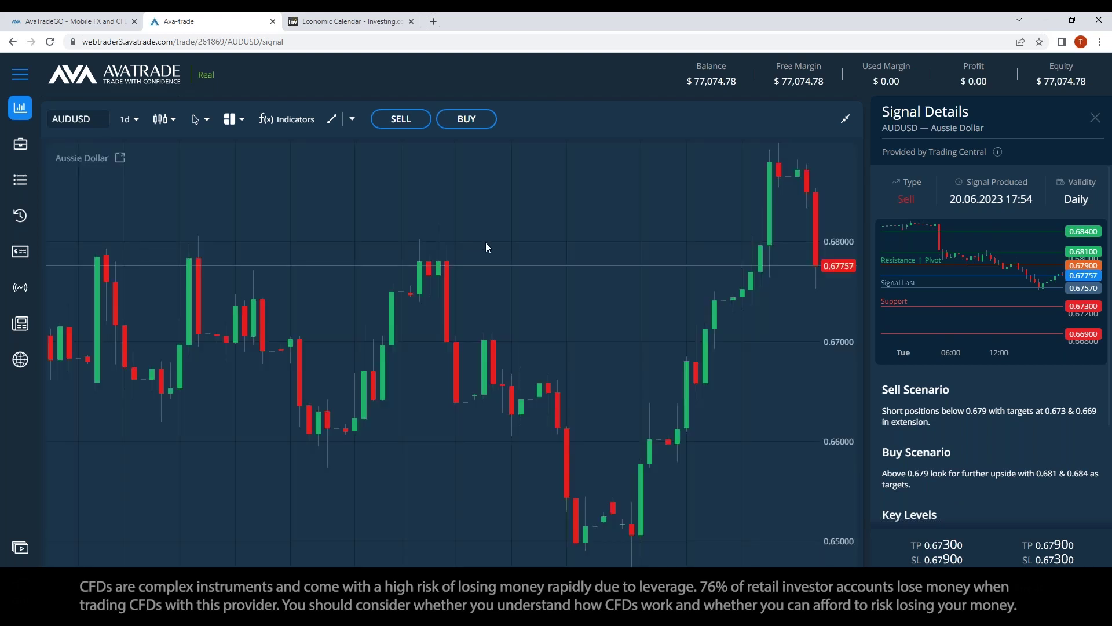
{"action": "scroll", "coordinate": [522, 284], "scroll_direction": "down", "scroll_amount": 3}
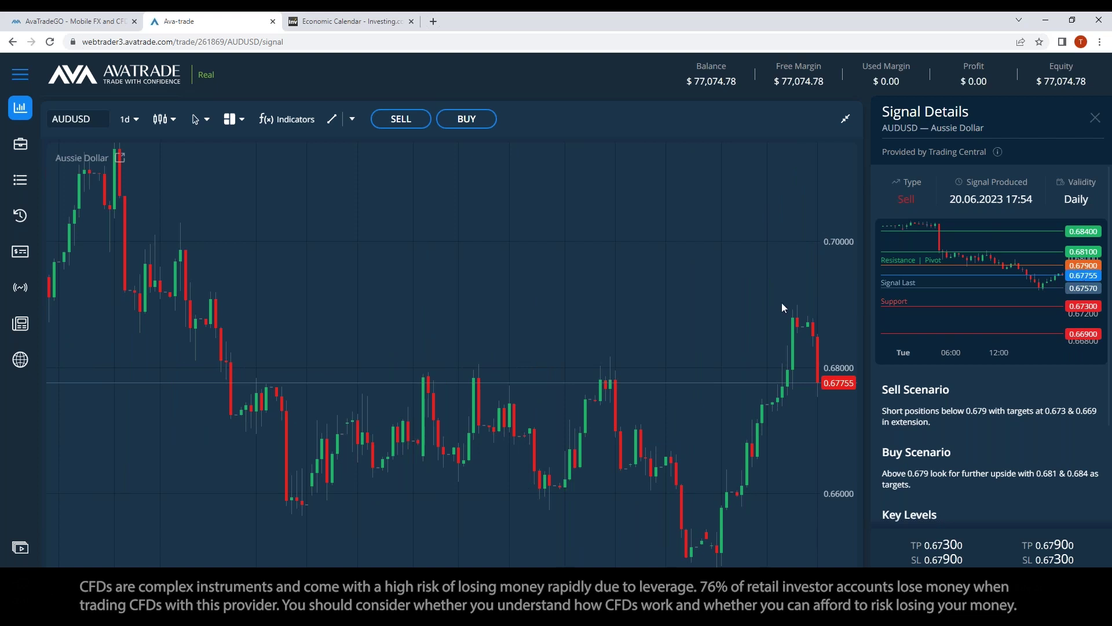
Draw a horizontal Price Line at about 0.679 on the AUDUSD chart, adjusting it to match the signal's pivot.
{"action": "left_click", "coordinate": [352, 119]}
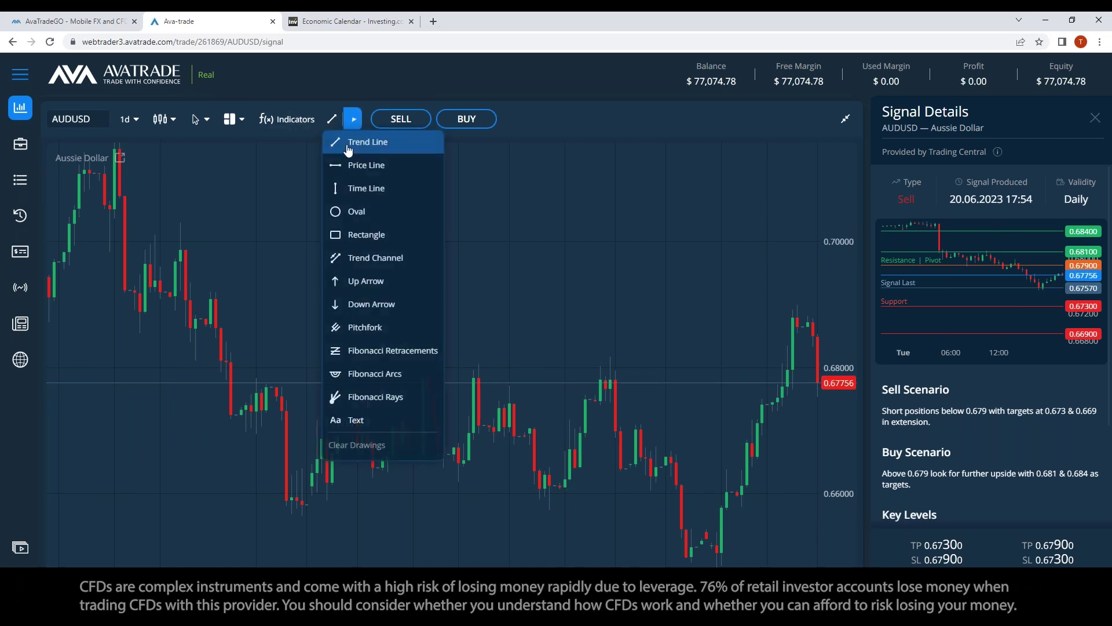
{"action": "left_click", "coordinate": [354, 164]}
{"action": "left_click", "coordinate": [757, 376]}
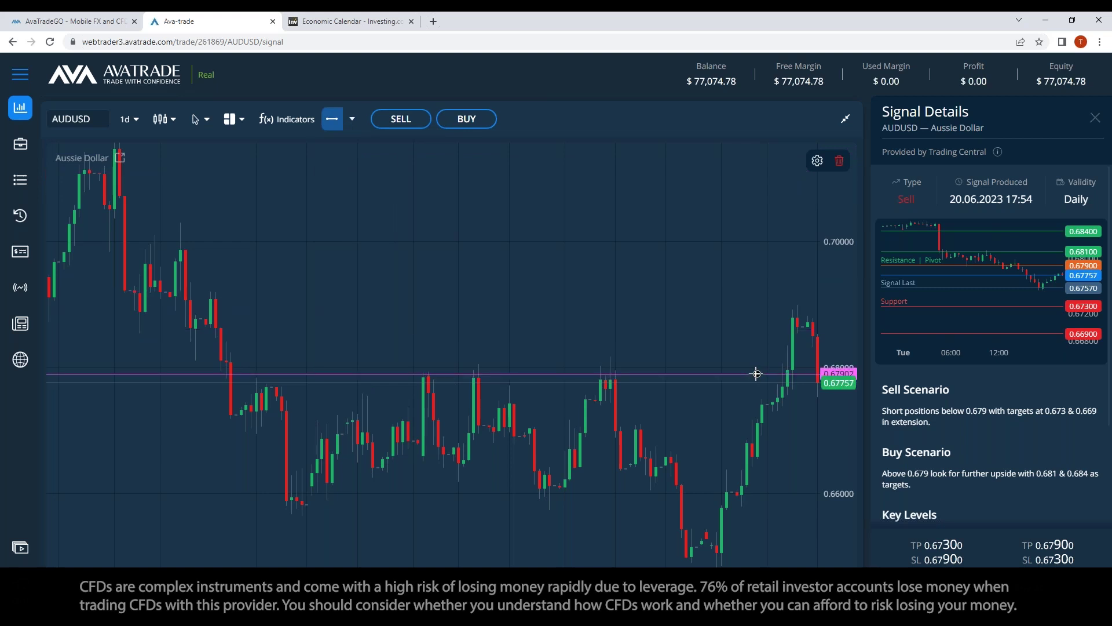
{"action": "left_click", "coordinate": [757, 372]}
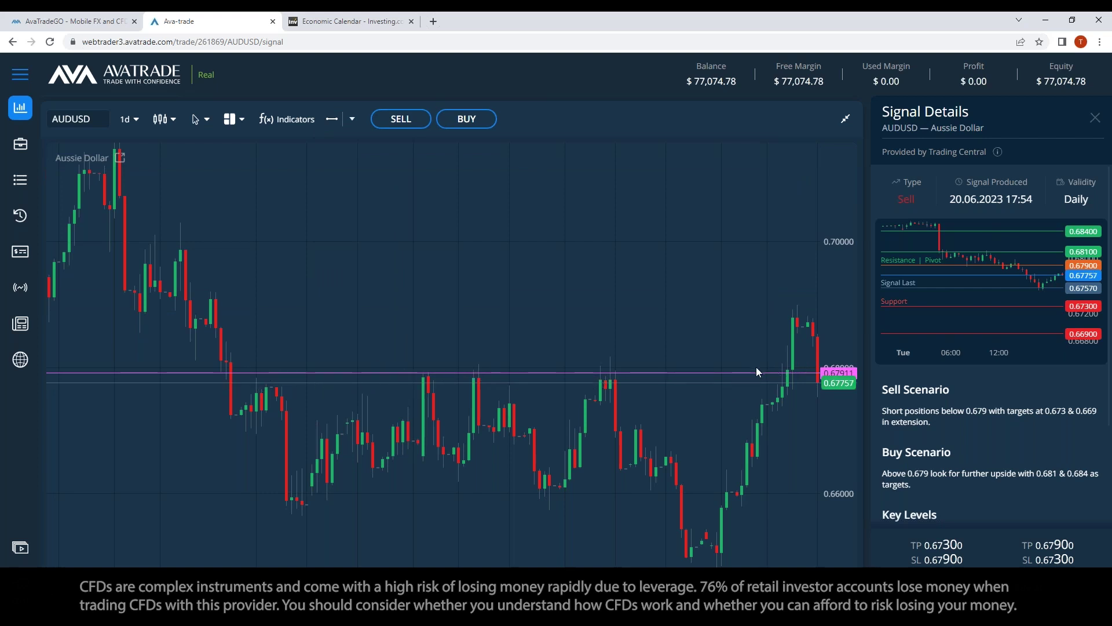
{"action": "left_click_drag", "start_coordinate": [776, 373], "coordinate": [778, 373]}
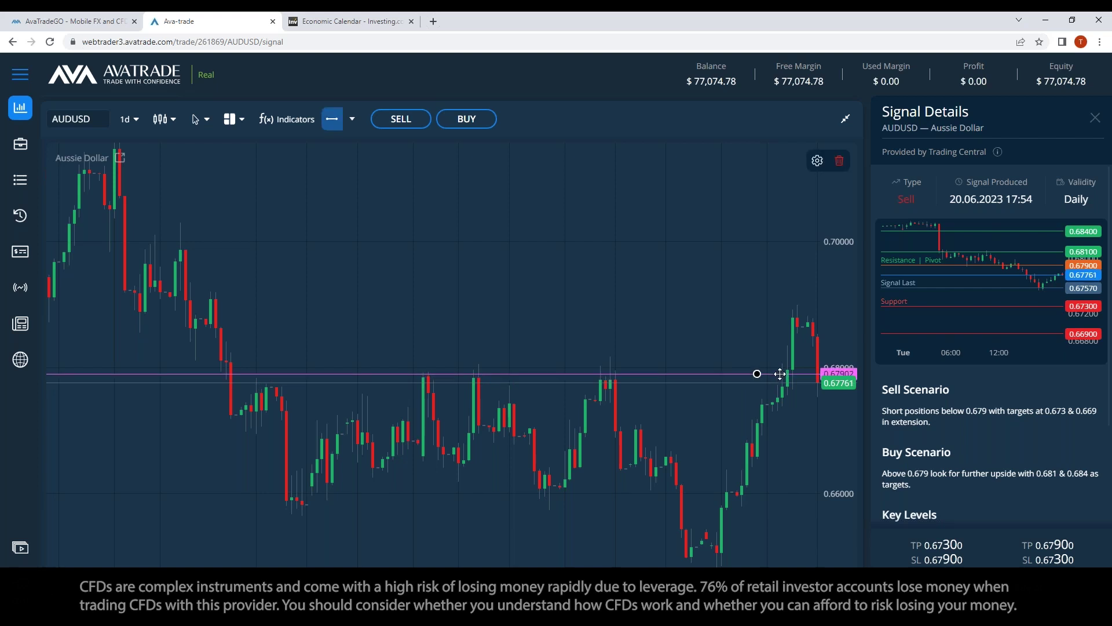
{"action": "left_click", "coordinate": [738, 333]}
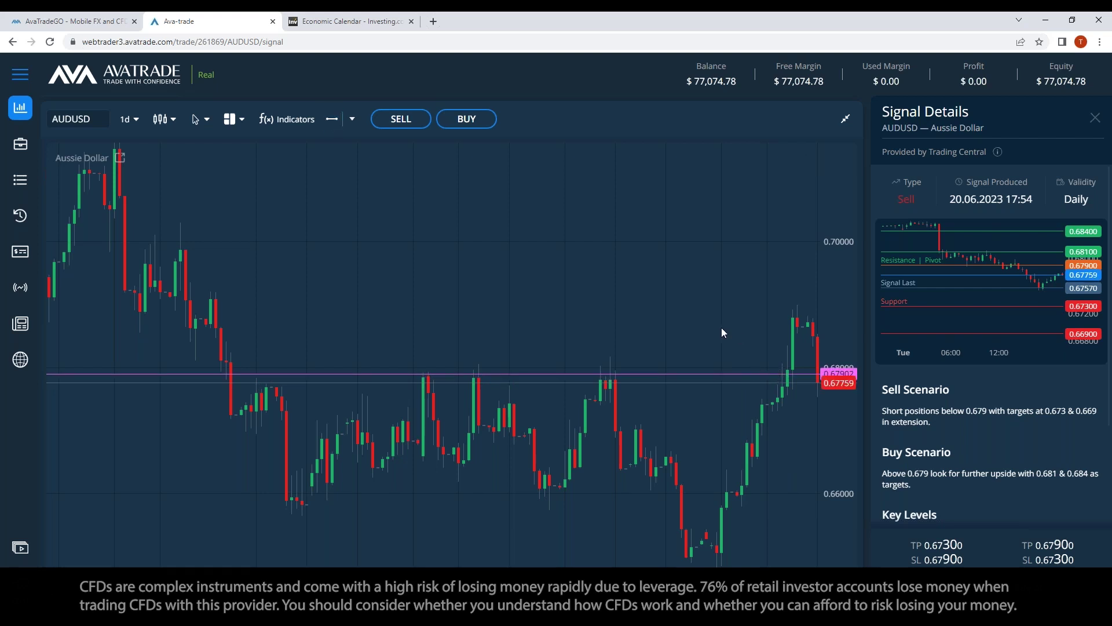
Add a second horizontal Price Line at about 0.684, matching the signal's upper buy target.
{"action": "scroll", "coordinate": [782, 544], "scroll_direction": "up", "scroll_amount": 2}
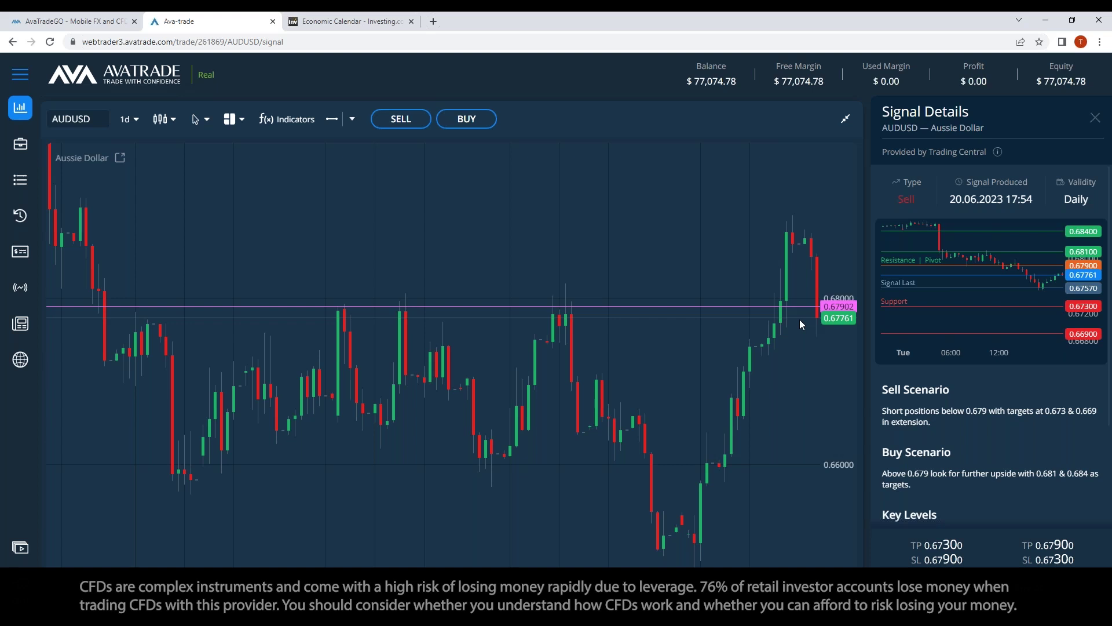
{"action": "left_click", "coordinate": [332, 119]}
{"action": "left_click", "coordinate": [351, 152]}
{"action": "left_click_drag", "start_coordinate": [351, 152], "coordinate": [718, 266]}
{"action": "scroll", "coordinate": [576, 292], "scroll_direction": "down", "scroll_amount": 2}
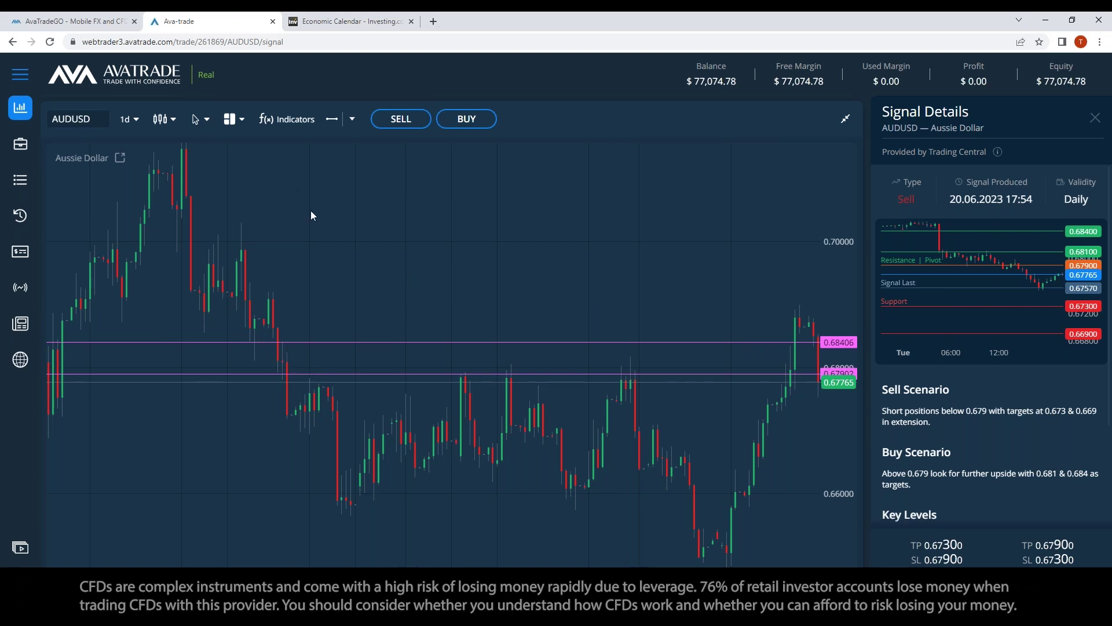
Set the AUDUSD chart's timeframe to 4h and bring the recent candles around the two price lines closer.
{"action": "scroll", "coordinate": [318, 244], "scroll_direction": "down", "scroll_amount": 1}
{"action": "left_click", "coordinate": [127, 118]}
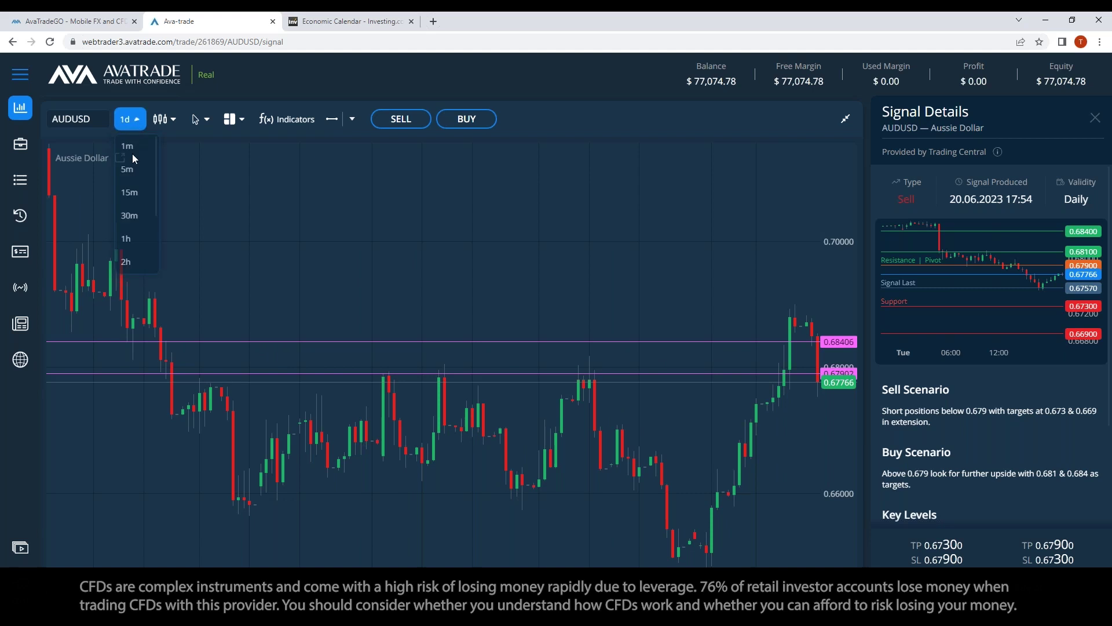
{"action": "scroll", "coordinate": [139, 257], "scroll_direction": "down", "scroll_amount": 1}
{"action": "left_click", "coordinate": [133, 228]}
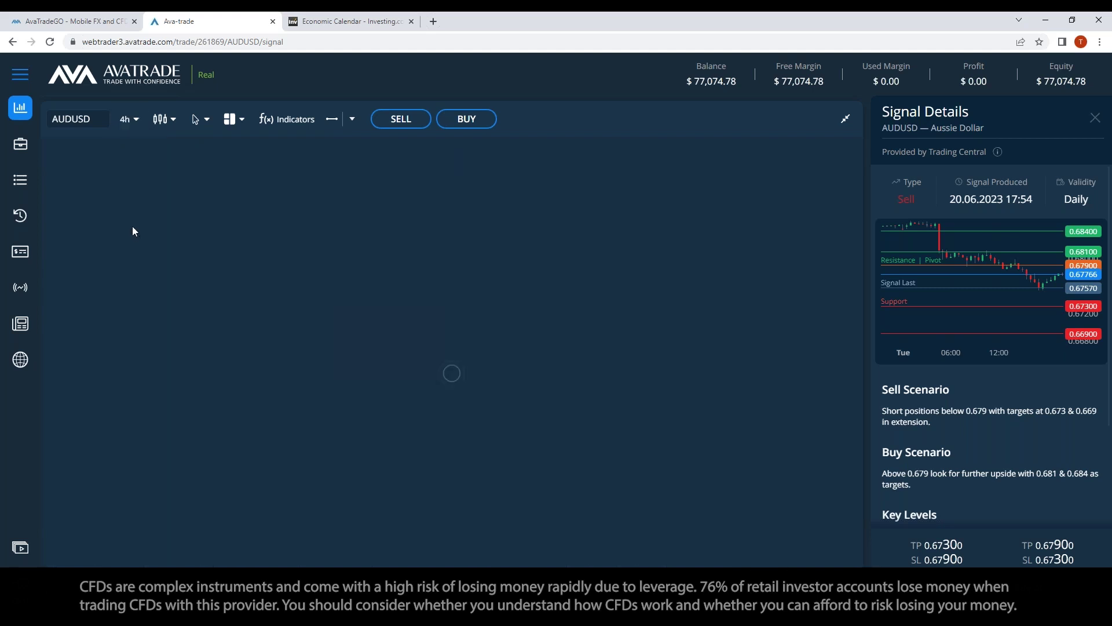
{"action": "scroll", "coordinate": [625, 429], "scroll_direction": "up", "scroll_amount": 4}
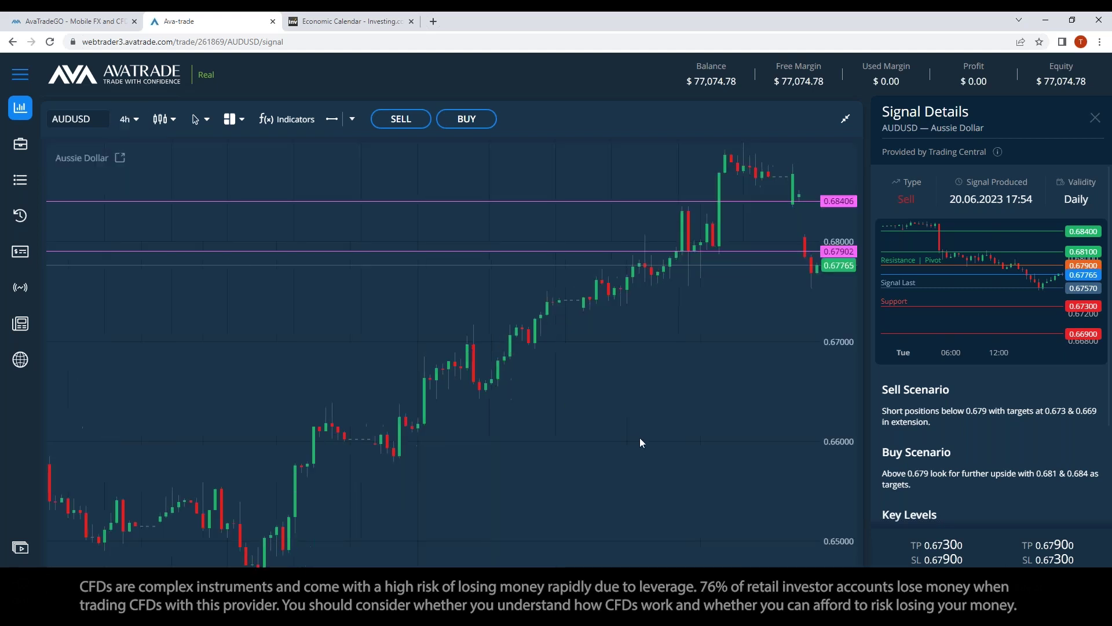
{"action": "scroll", "coordinate": [606, 431], "scroll_direction": "up", "scroll_amount": 1}
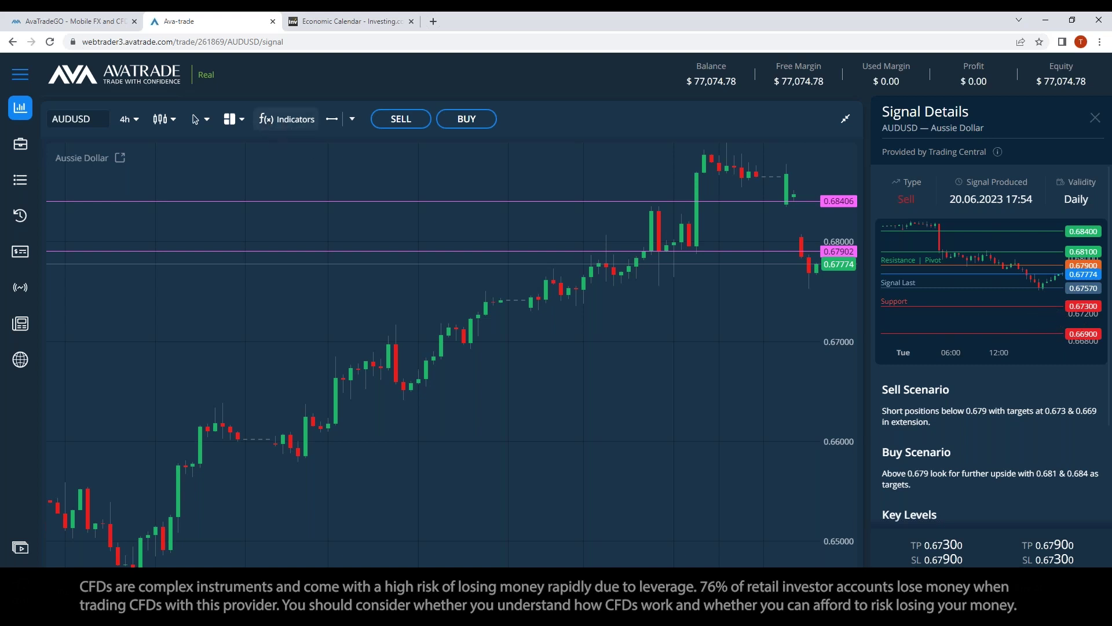
Add two horizontal Price Lines at about 0.673 and 0.669 on the AUDUSD chart, matching the signal's sell targets.
{"action": "left_click", "coordinate": [332, 119]}
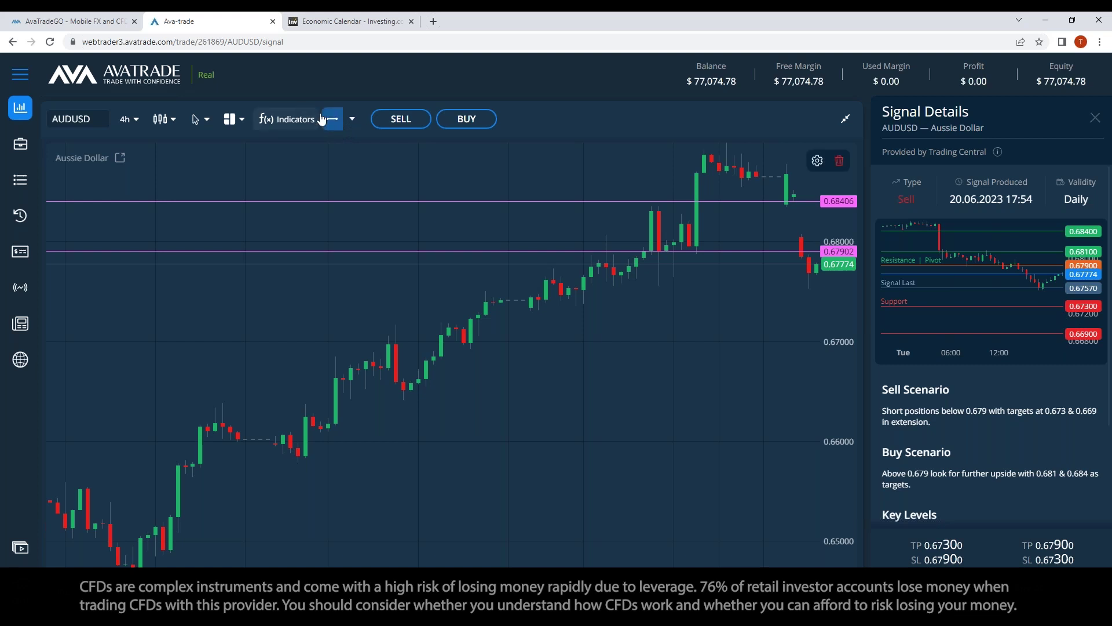
{"action": "left_click", "coordinate": [773, 311]}
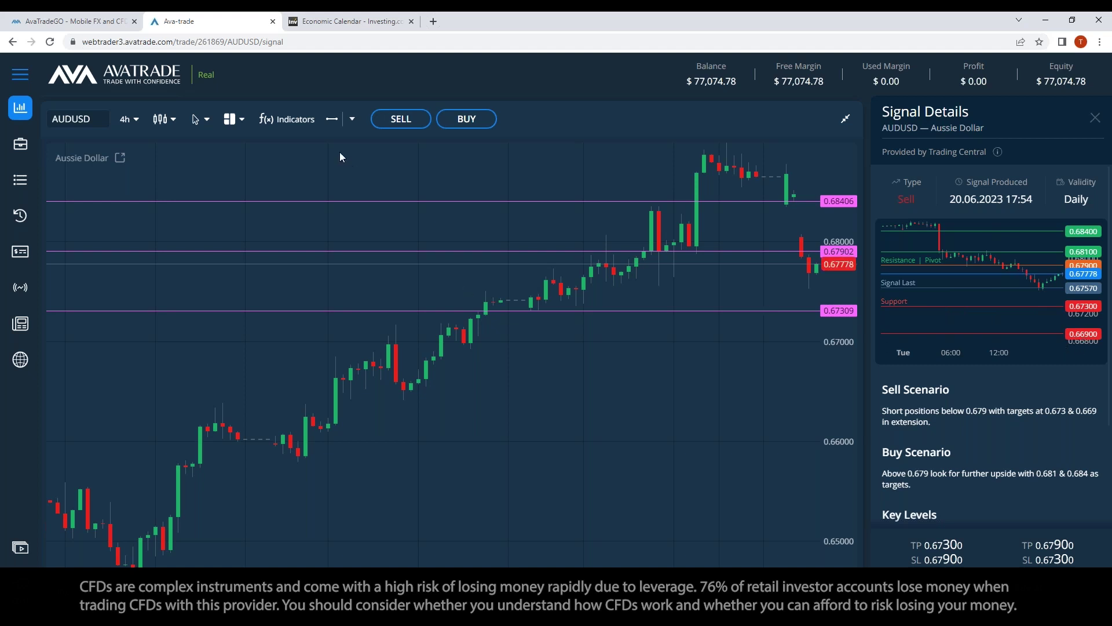
{"action": "left_click", "coordinate": [332, 119]}
{"action": "left_click", "coordinate": [753, 331]}
{"action": "left_click_drag", "start_coordinate": [816, 332], "coordinate": [802, 351]}
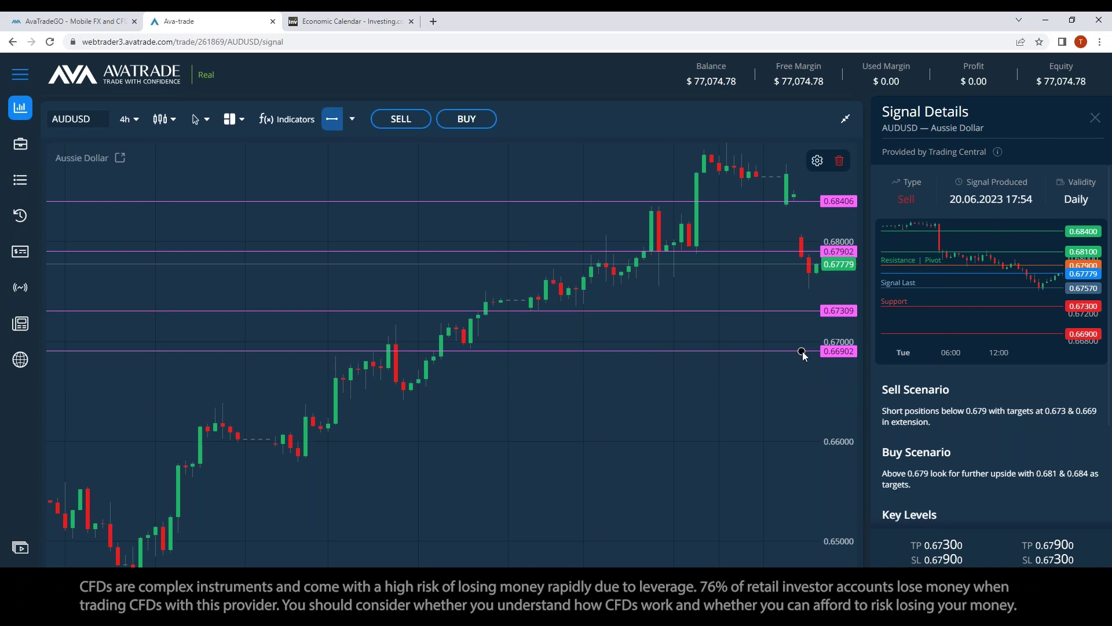
{"action": "left_click", "coordinate": [738, 409]}
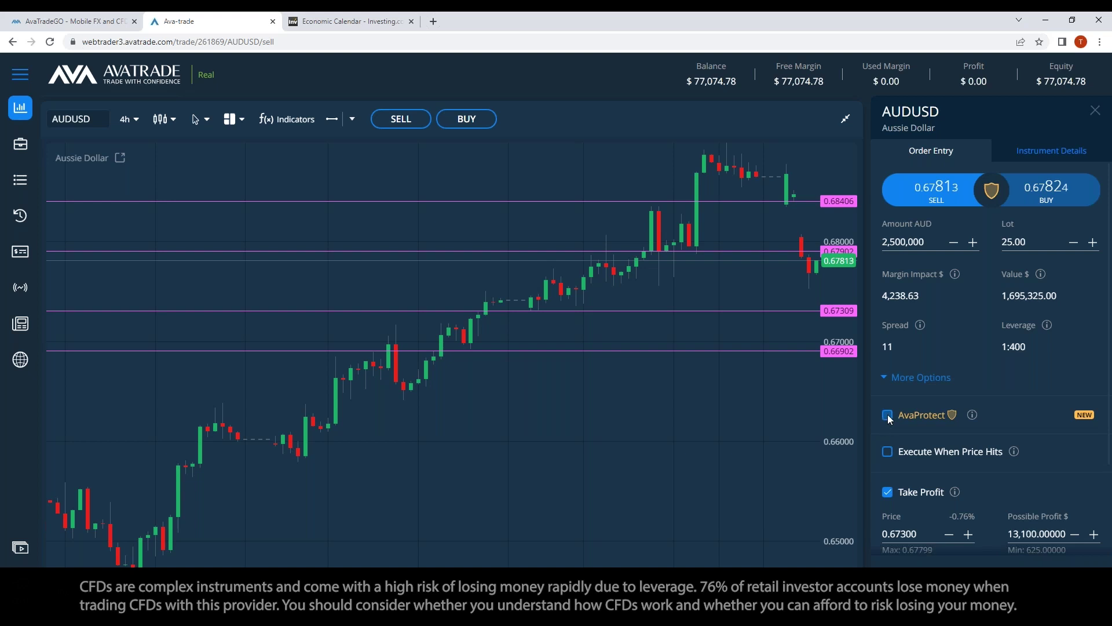
Enable AvaProtect on the AUDUSD sell order and set the order size to 1 lot.
{"action": "left_click", "coordinate": [887, 416]}
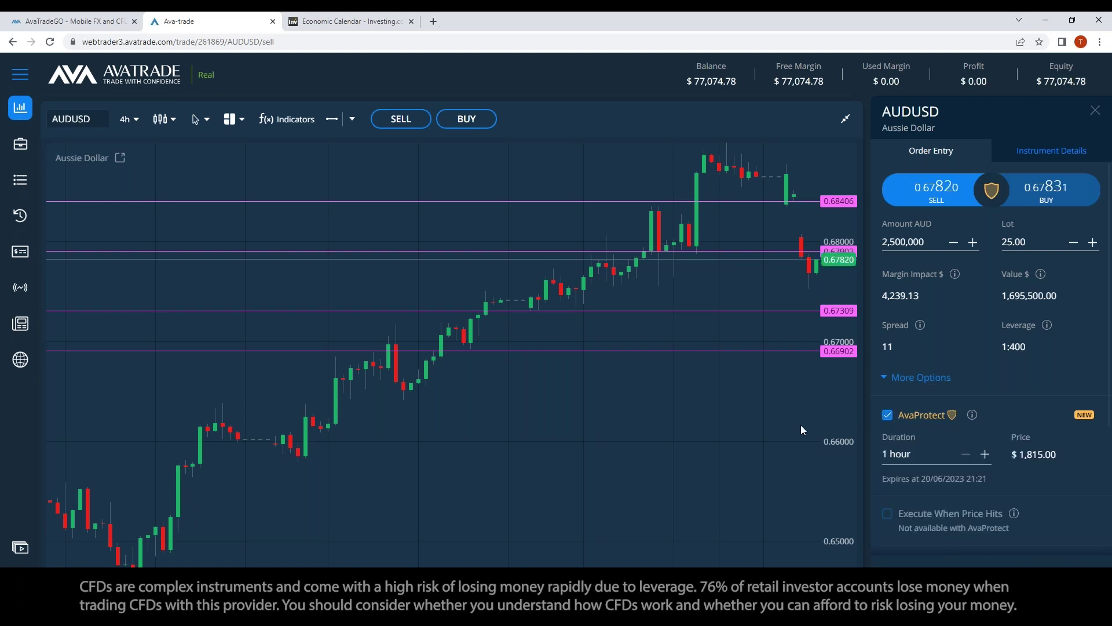
{"action": "left_click", "coordinate": [1017, 242]}
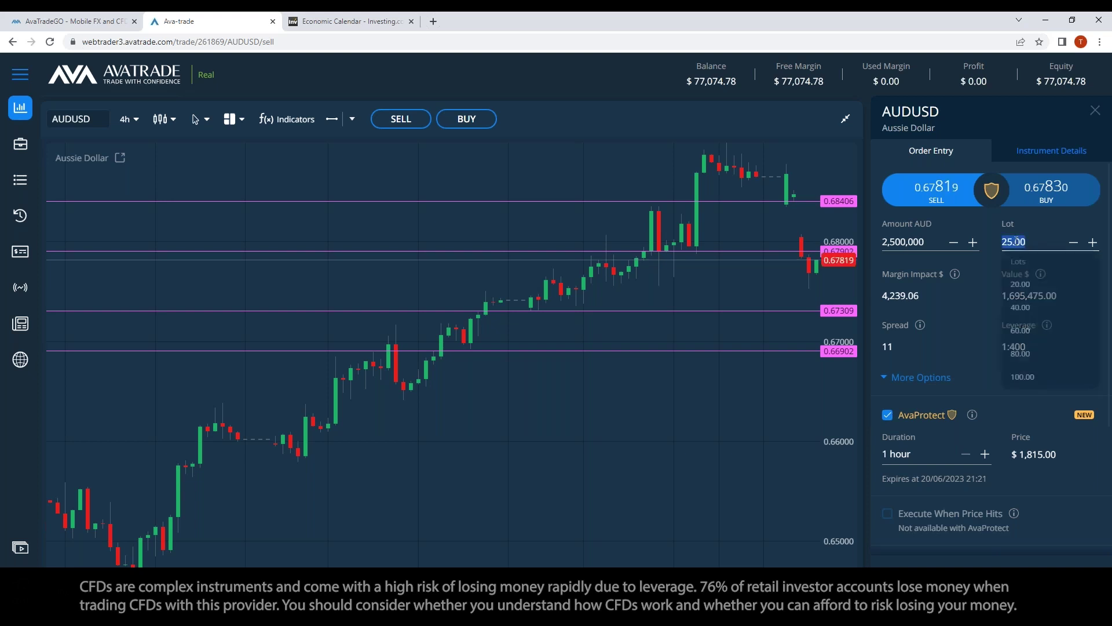
{"action": "type", "text": "1"}
{"action": "left_click", "coordinate": [1079, 350]}
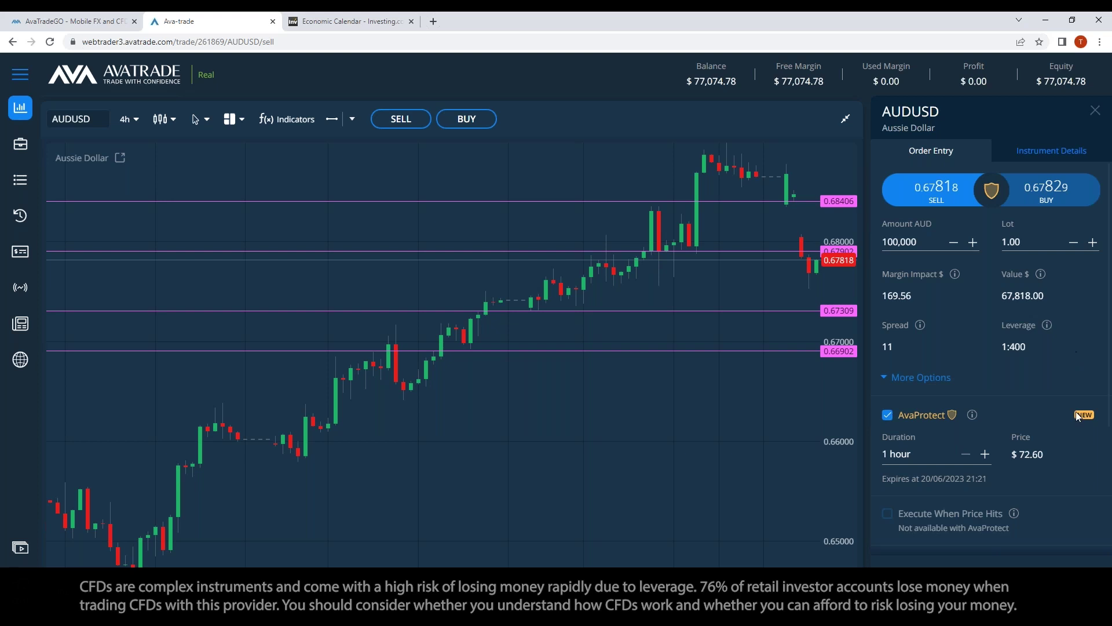
Set the AvaProtect duration to 2 days and turn off the order's Stop Loss, keeping Take Profit.
{"action": "left_click", "coordinate": [986, 455]}
{"action": "left_click", "coordinate": [986, 455]}
{"action": "left_click", "coordinate": [986, 454]}
{"action": "left_click", "coordinate": [986, 455]}
{"action": "left_click", "coordinate": [985, 454]}
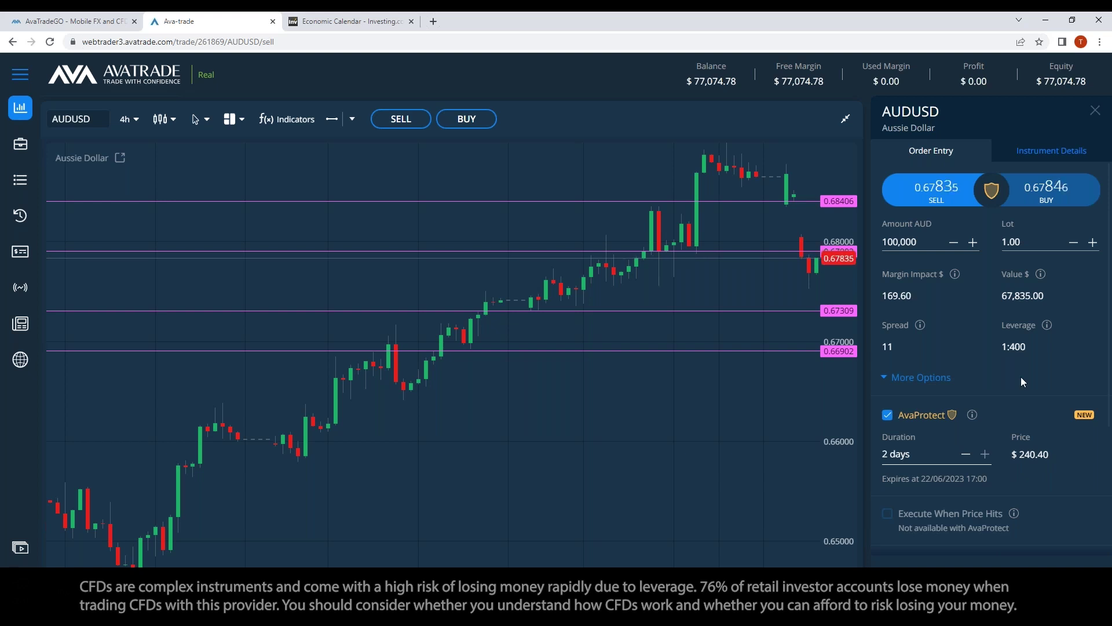
{"action": "scroll", "coordinate": [1057, 481], "scroll_direction": "down", "scroll_amount": 3}
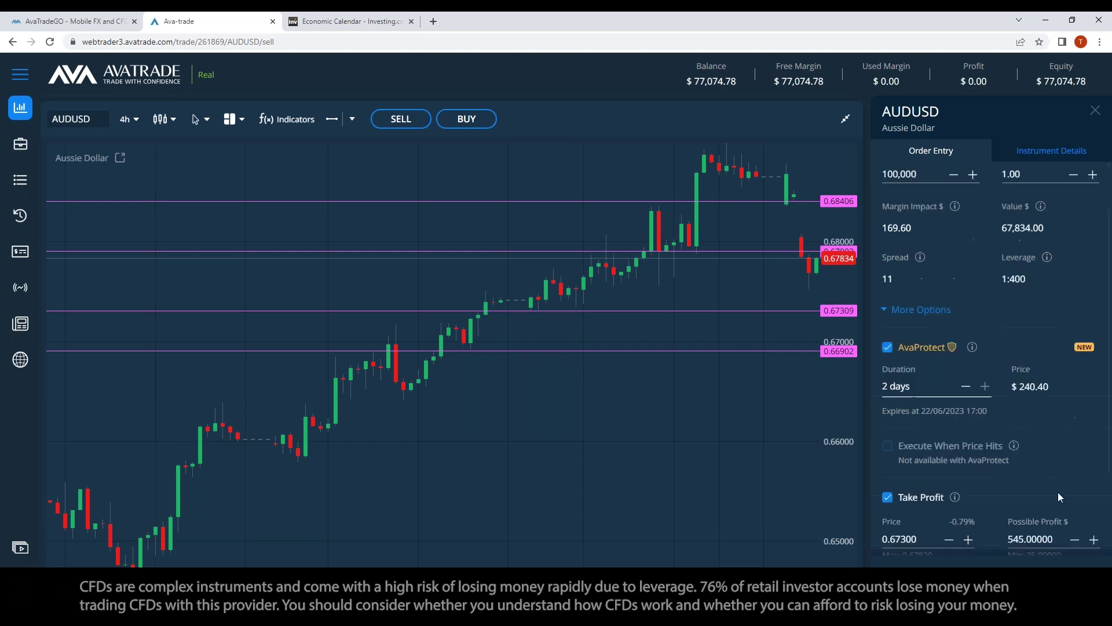
{"action": "left_click", "coordinate": [893, 491]}
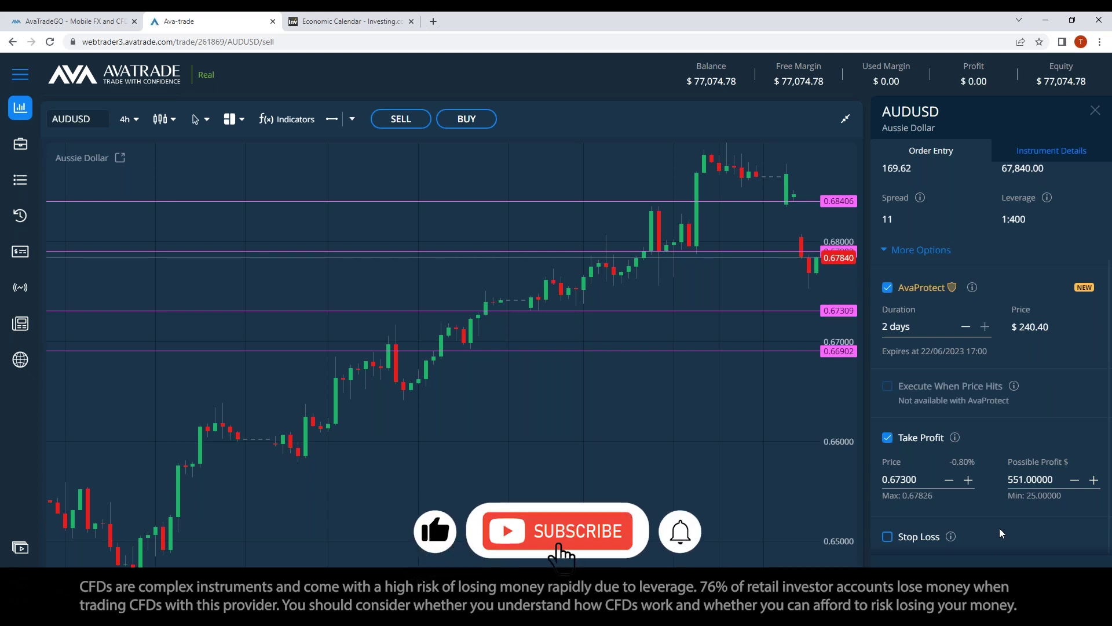
Try an order size of 2 lots and check the resulting AvaProtect price and possible profit.
{"action": "scroll", "coordinate": [1009, 470], "scroll_direction": "up", "scroll_amount": 1}
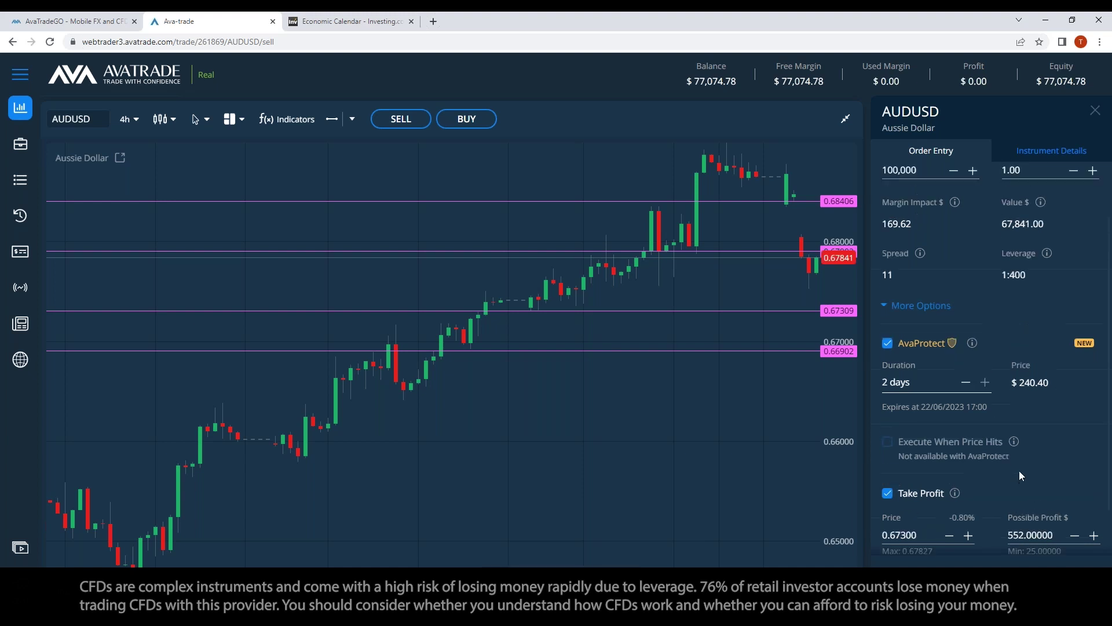
{"action": "scroll", "coordinate": [1034, 188], "scroll_direction": "up", "scroll_amount": 1}
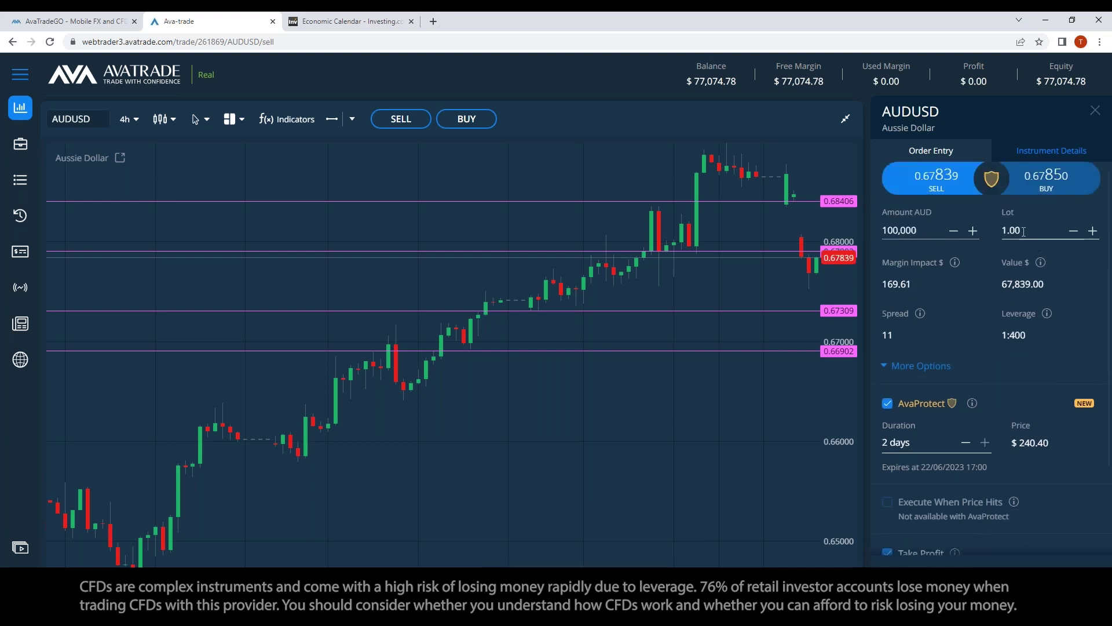
{"action": "double_click", "coordinate": [1021, 231]}
{"action": "type", "text": "2"}
{"action": "scroll", "coordinate": [1061, 398], "scroll_direction": "down", "scroll_amount": 2}
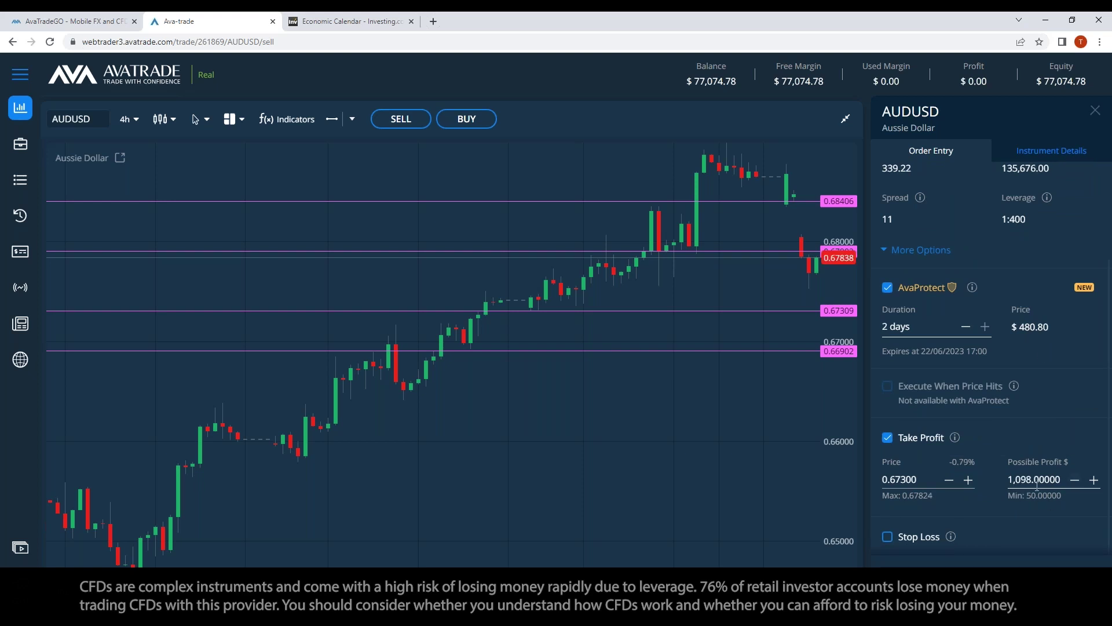
Try an order size of 2.10 lots for the AUDUSD sell order.
{"action": "scroll", "coordinate": [1048, 487], "scroll_direction": "up", "scroll_amount": 1}
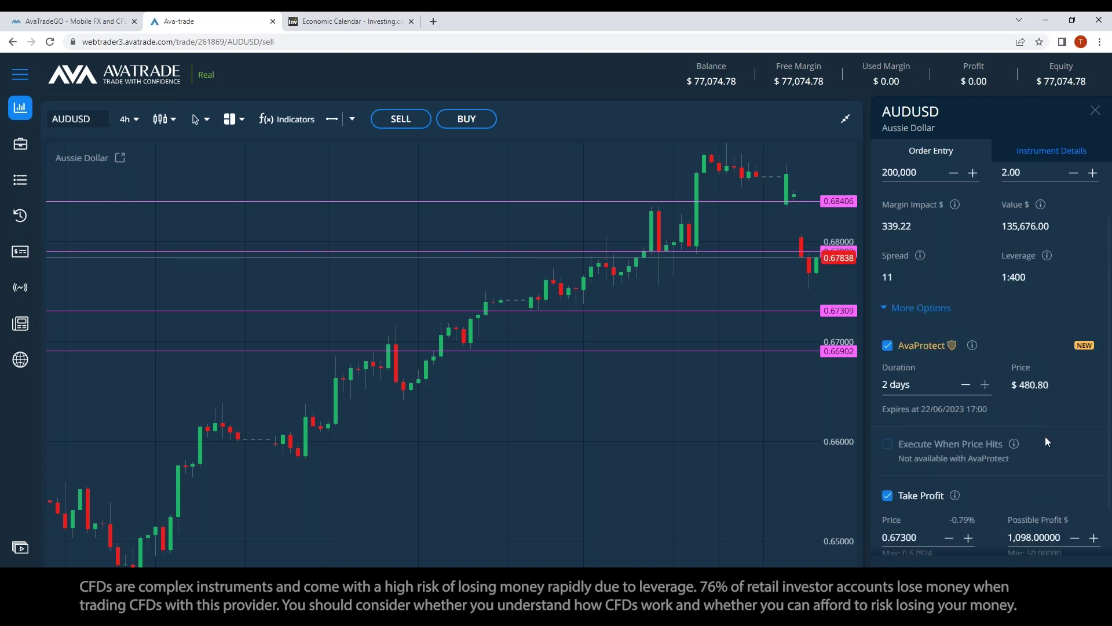
{"action": "scroll", "coordinate": [1045, 436], "scroll_direction": "up", "scroll_amount": 1}
{"action": "left_click", "coordinate": [1043, 229]}
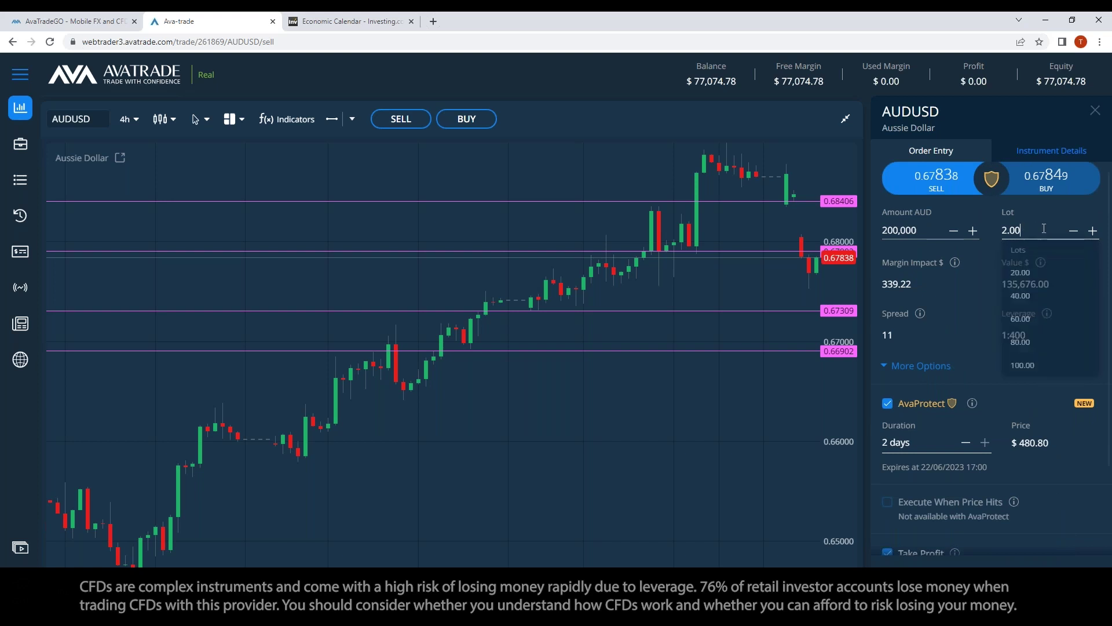
{"action": "key", "text": "BackSpace"}
{"action": "key", "text": "BackSpace"}
{"action": "type", "text": "1"}
{"action": "left_click", "coordinate": [1060, 347]}
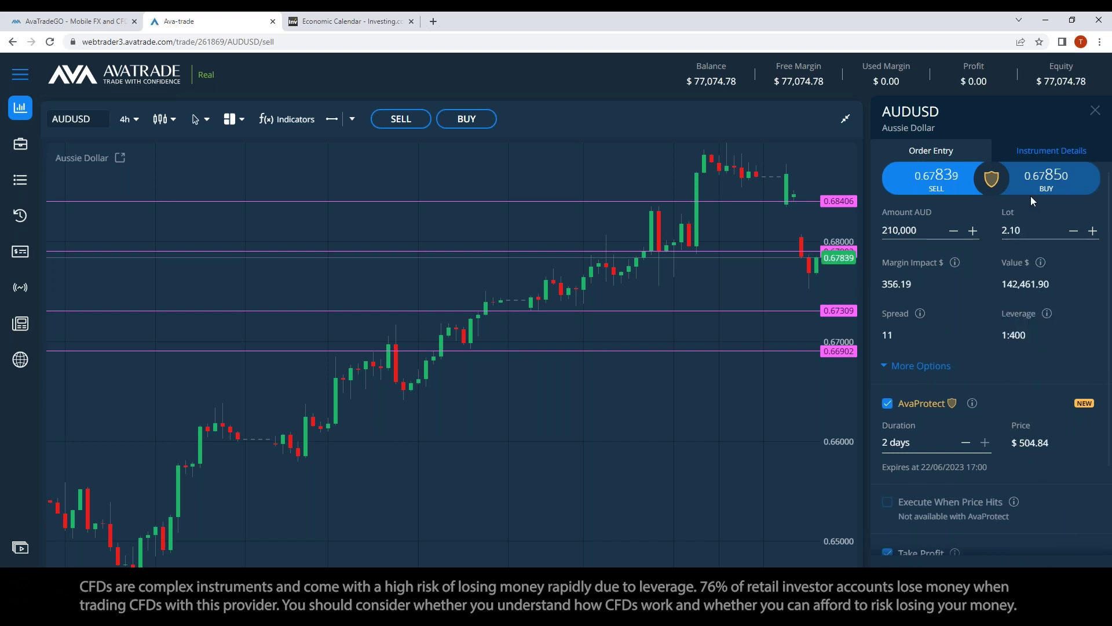
Set the order size to 2.08 lots and place the AUDUSD sell order.
{"action": "left_click", "coordinate": [1037, 230]}
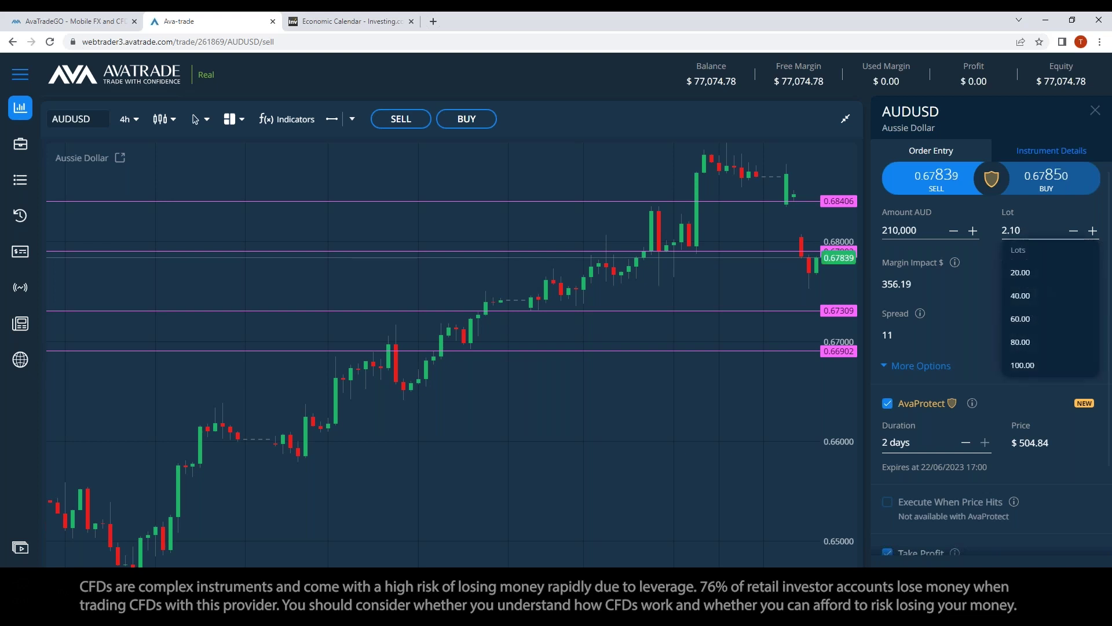
{"action": "key", "text": "BackSpace"}
{"action": "key", "text": "BackSpace"}
{"action": "type", "text": "08"}
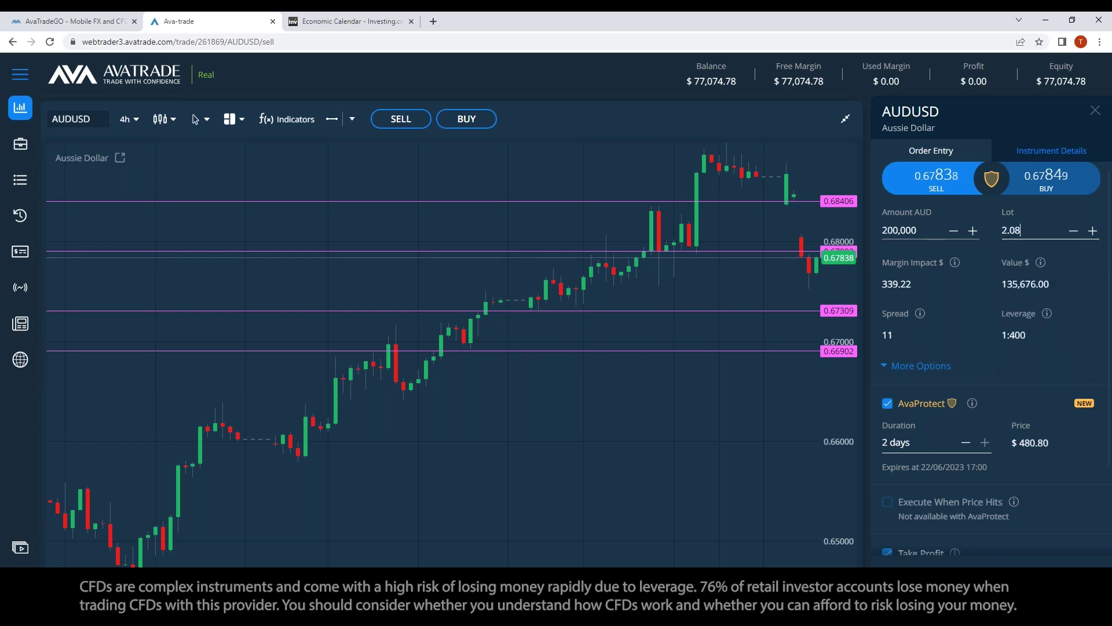
{"action": "scroll", "coordinate": [1078, 423], "scroll_direction": "down", "scroll_amount": 2}
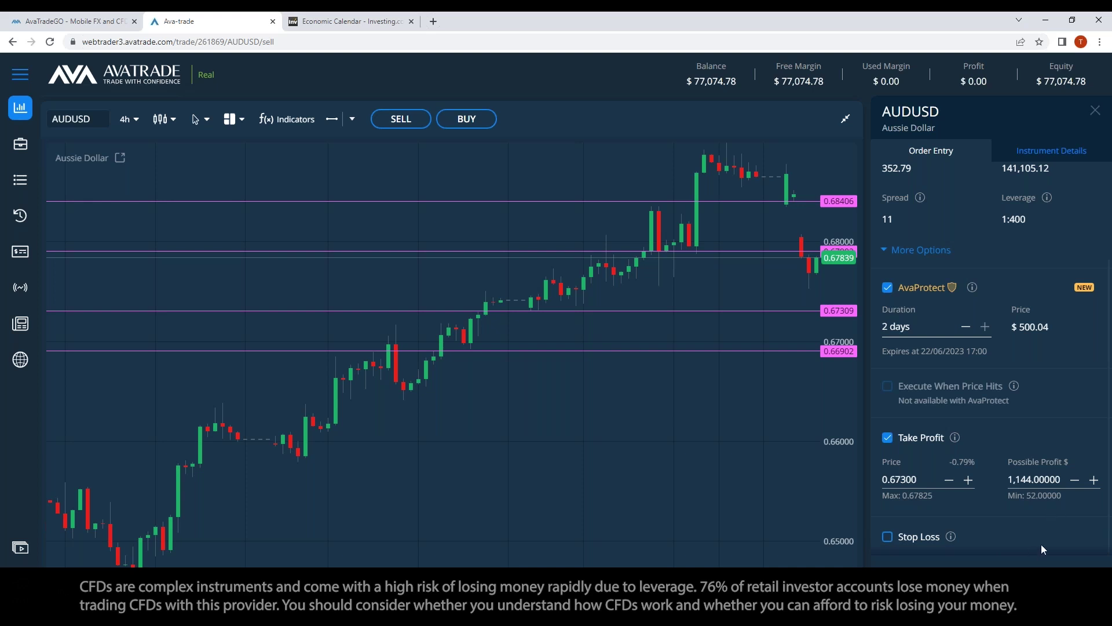
{"action": "scroll", "coordinate": [1064, 463], "scroll_direction": "up", "scroll_amount": 2}
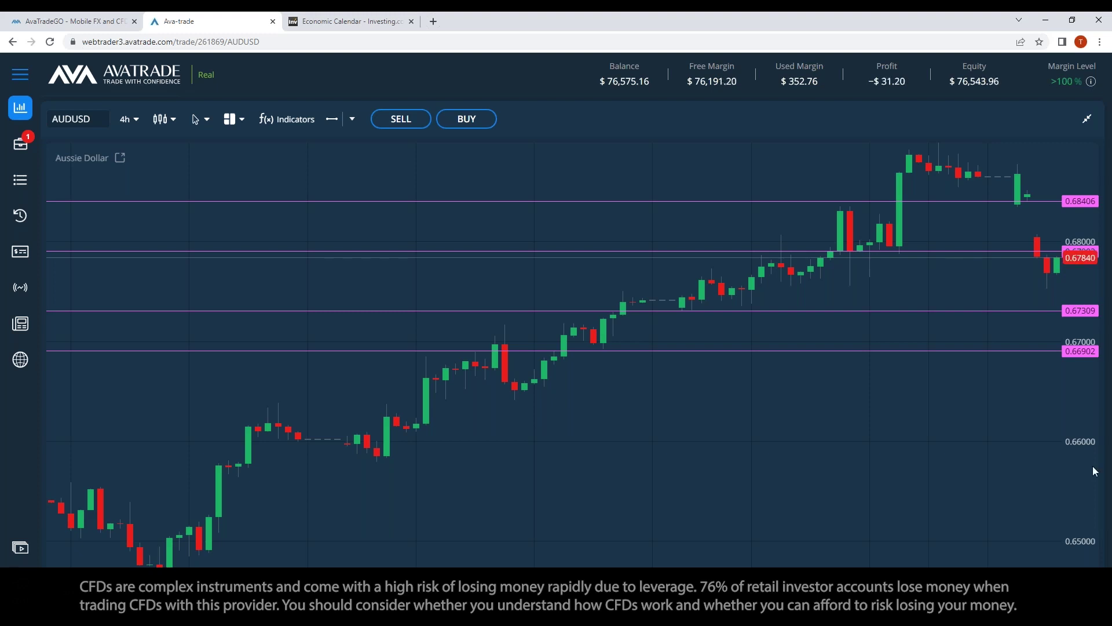
Check the open AUDUSD position in the quotes list, and open an AUDUSD buy order form beside the enlarged chart.
{"action": "left_click", "coordinate": [1085, 122]}
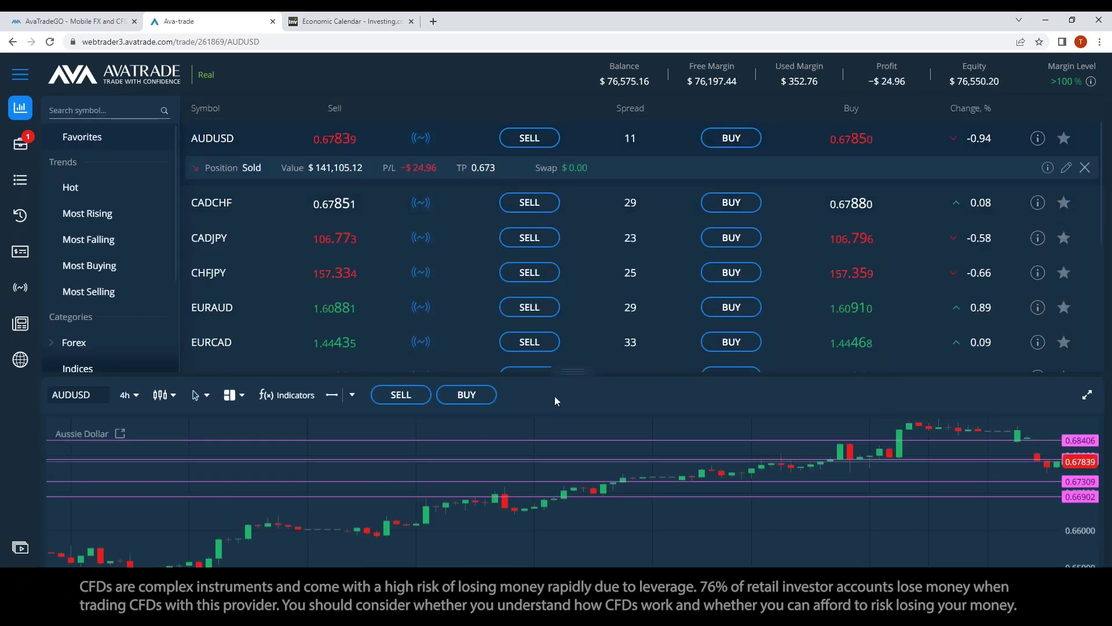
{"action": "left_click", "coordinate": [480, 398]}
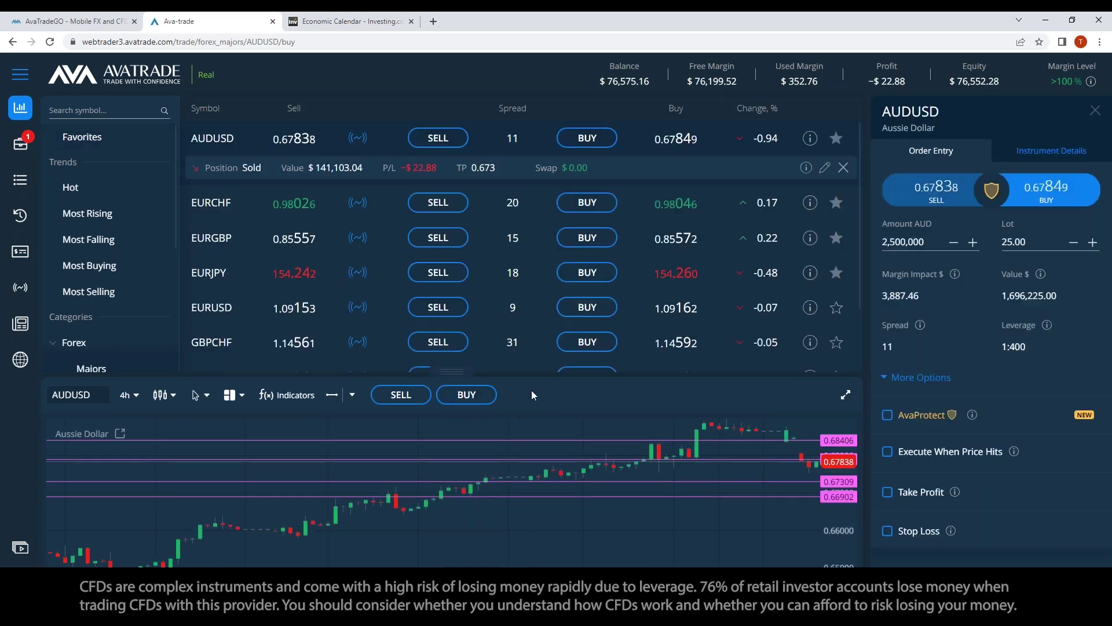
{"action": "left_click", "coordinate": [845, 396]}
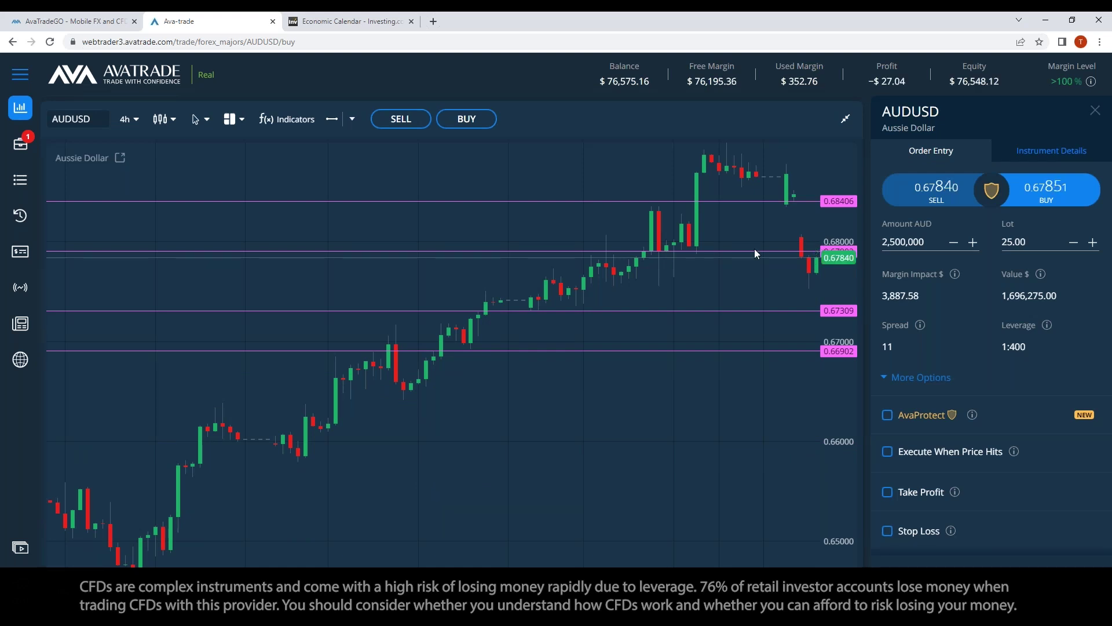
Set the AUDUSD chart's timeframe to 1h and adjust how much of the recent price history it shows.
{"action": "left_click", "coordinate": [131, 119]}
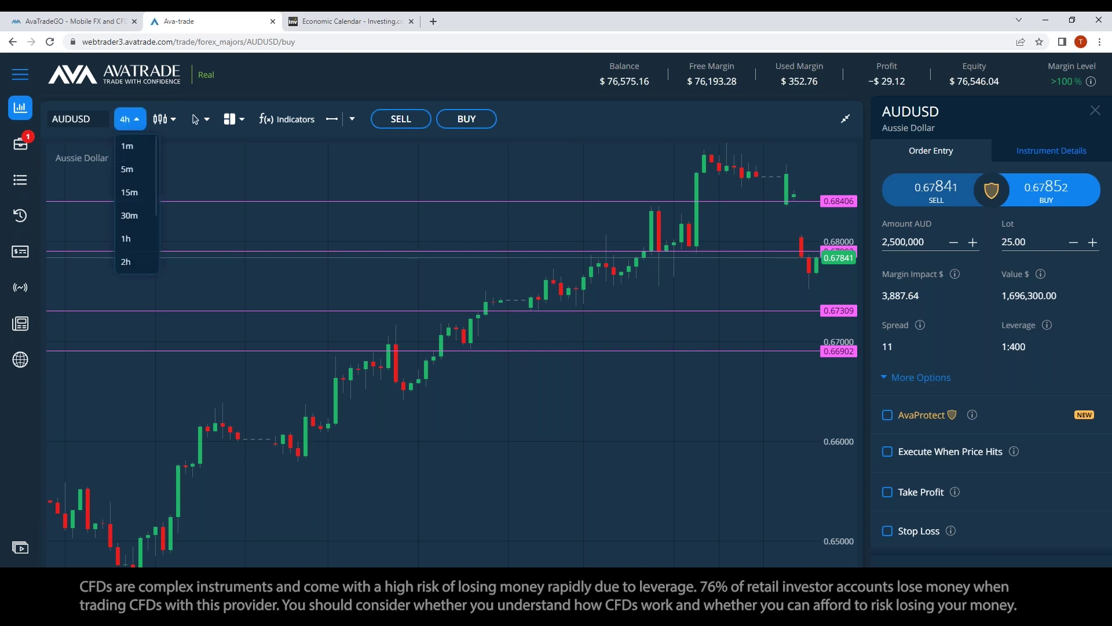
{"action": "left_click", "coordinate": [130, 234]}
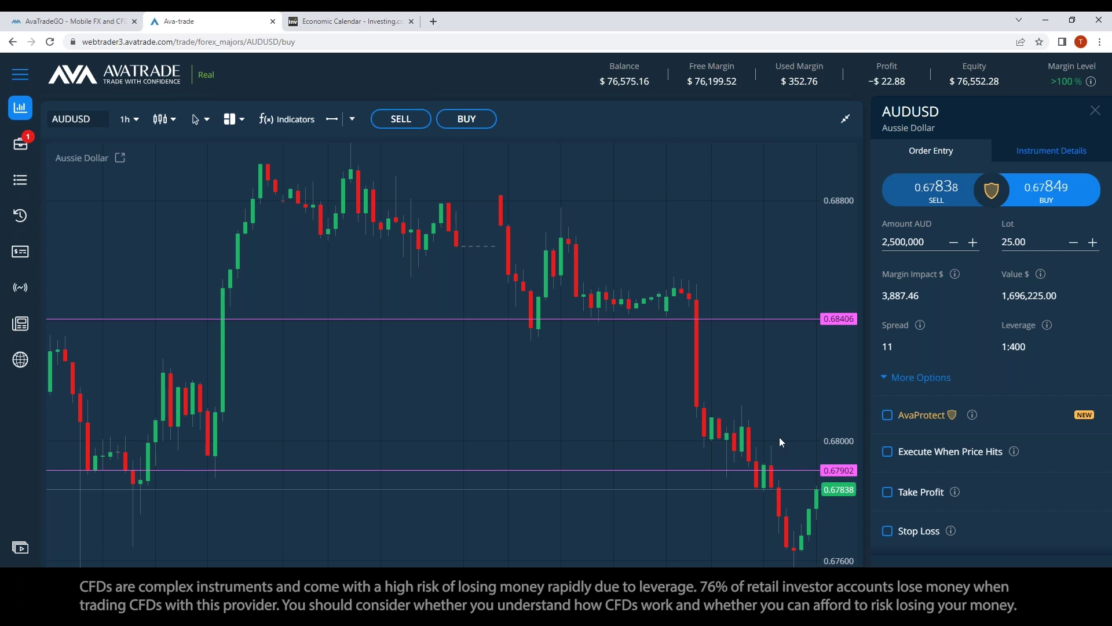
{"action": "scroll", "coordinate": [797, 441], "scroll_direction": "down", "scroll_amount": 3}
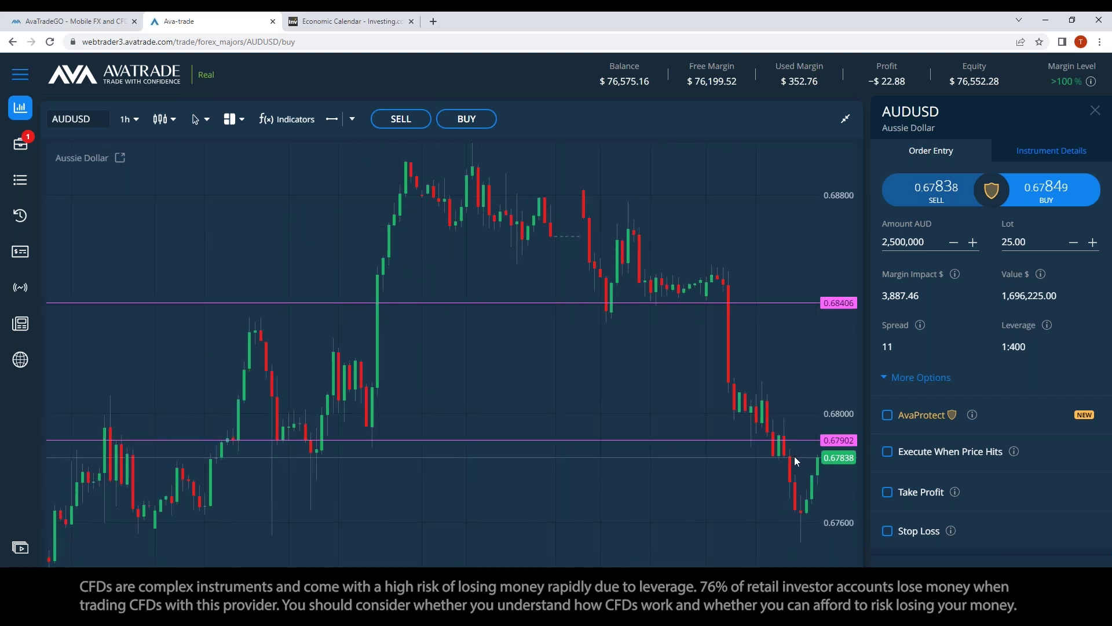
{"action": "scroll", "coordinate": [798, 458], "scroll_direction": "down", "scroll_amount": 1}
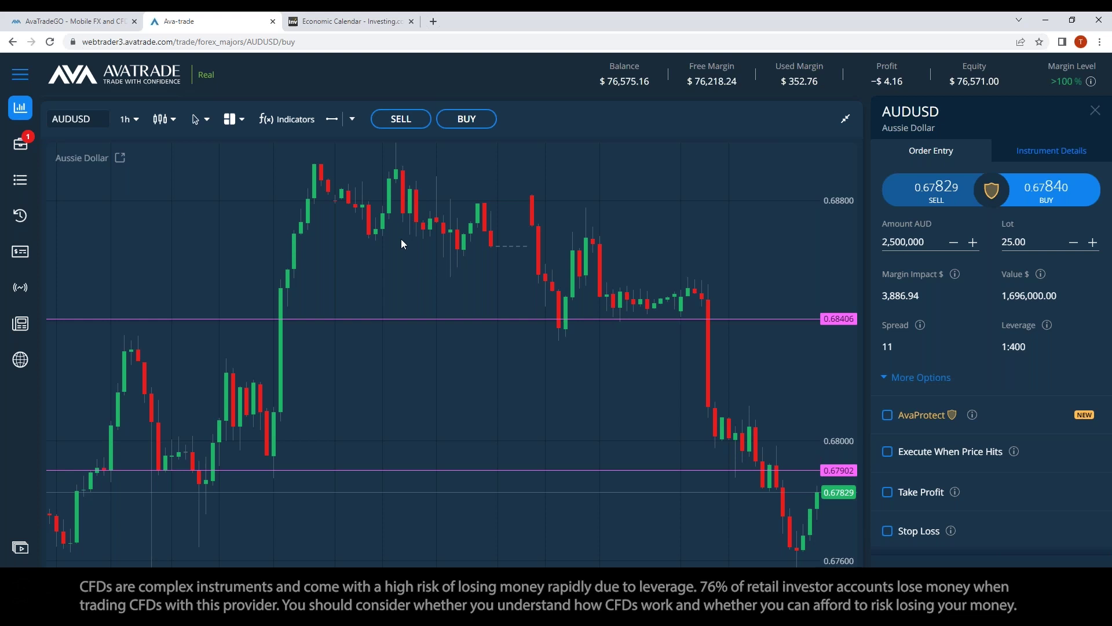
Bring back the quotes list and show the Indices category.
{"action": "left_click", "coordinate": [846, 120]}
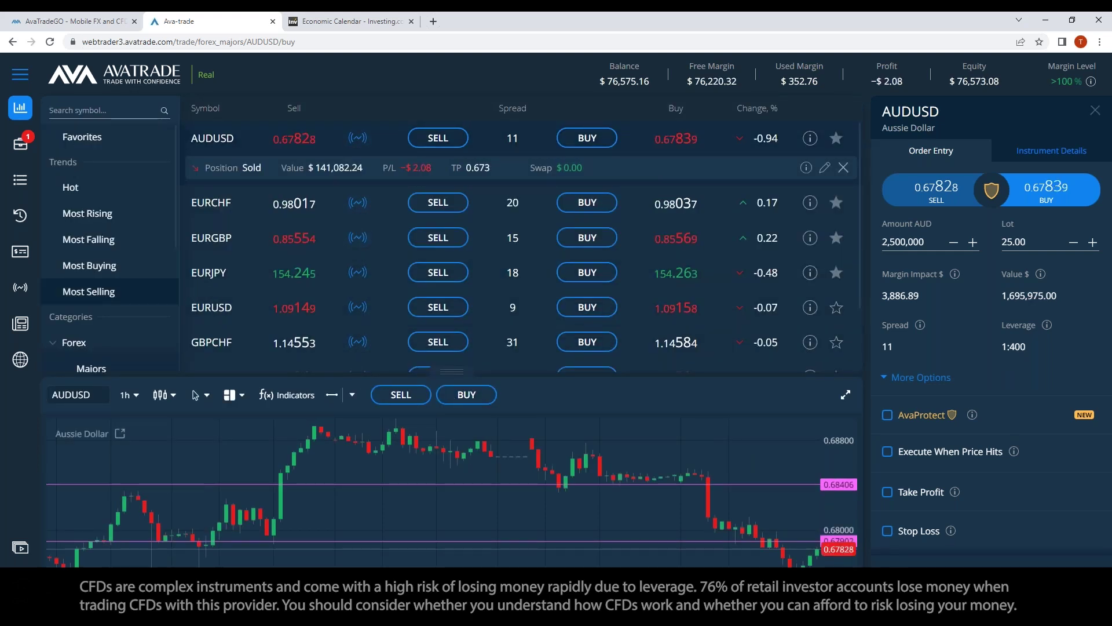
{"action": "scroll", "coordinate": [124, 247], "scroll_direction": "down", "scroll_amount": 4}
{"action": "scroll", "coordinate": [129, 293], "scroll_direction": "down", "scroll_amount": 2}
{"action": "left_click", "coordinate": [86, 302]}
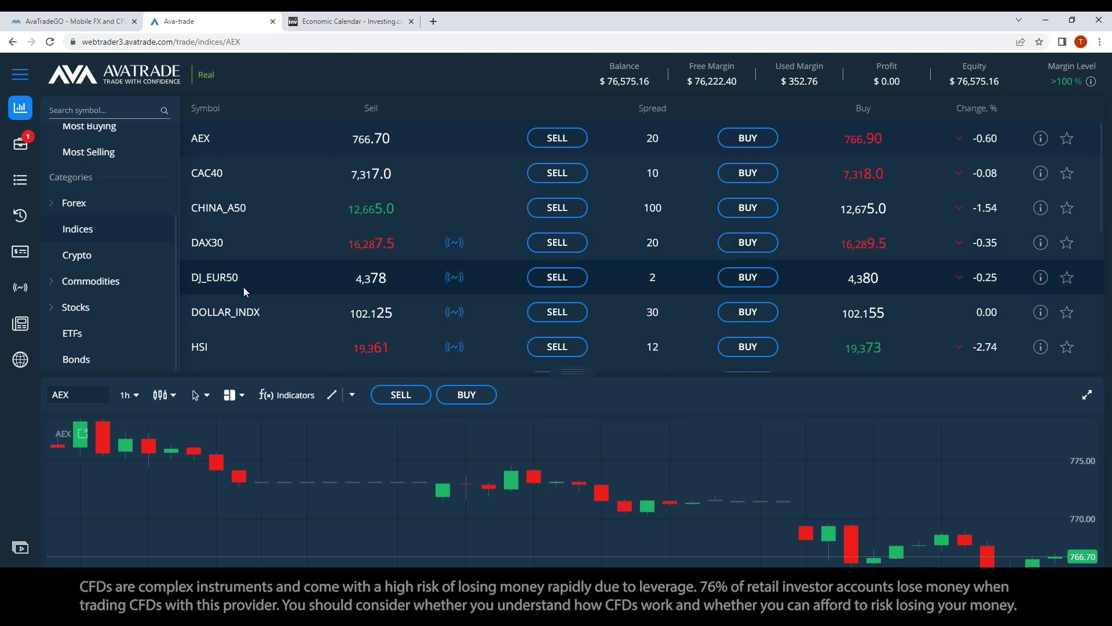
Look through the indices, open the trading signal details for DAX30 and enlarge its chart.
{"action": "scroll", "coordinate": [272, 294], "scroll_direction": "down", "scroll_amount": 1}
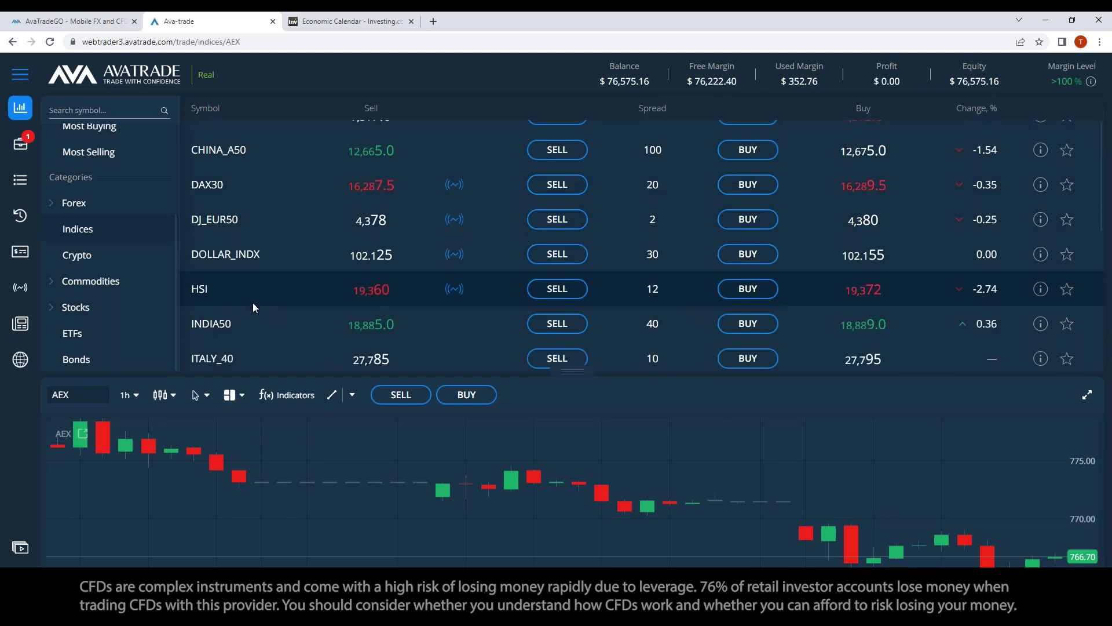
{"action": "scroll", "coordinate": [253, 303], "scroll_direction": "down", "scroll_amount": 1}
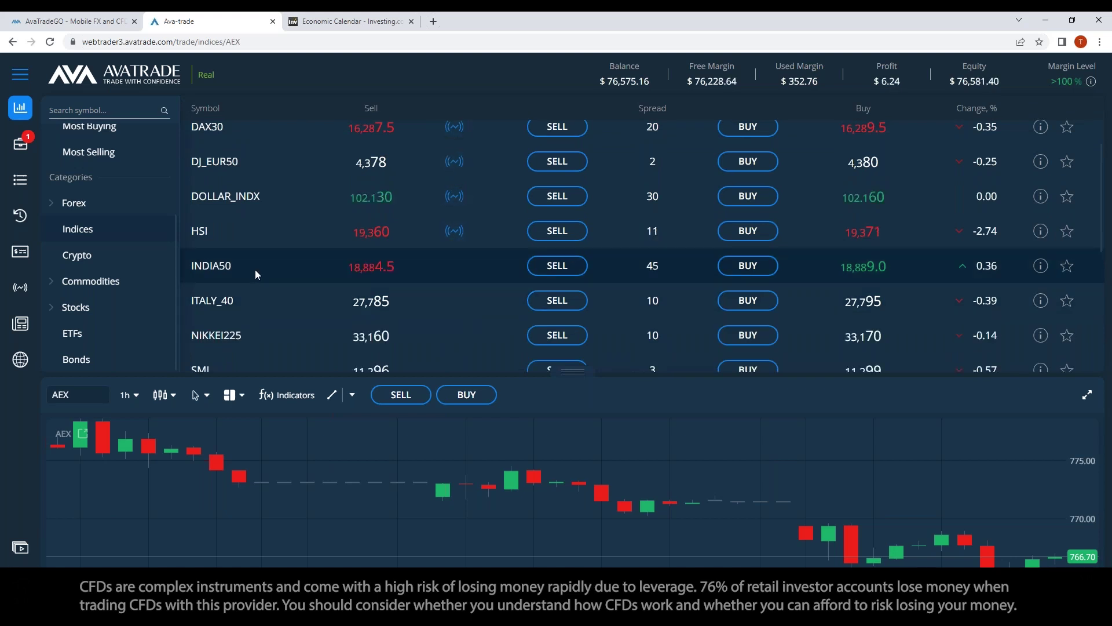
{"action": "scroll", "coordinate": [247, 297], "scroll_direction": "down", "scroll_amount": 2}
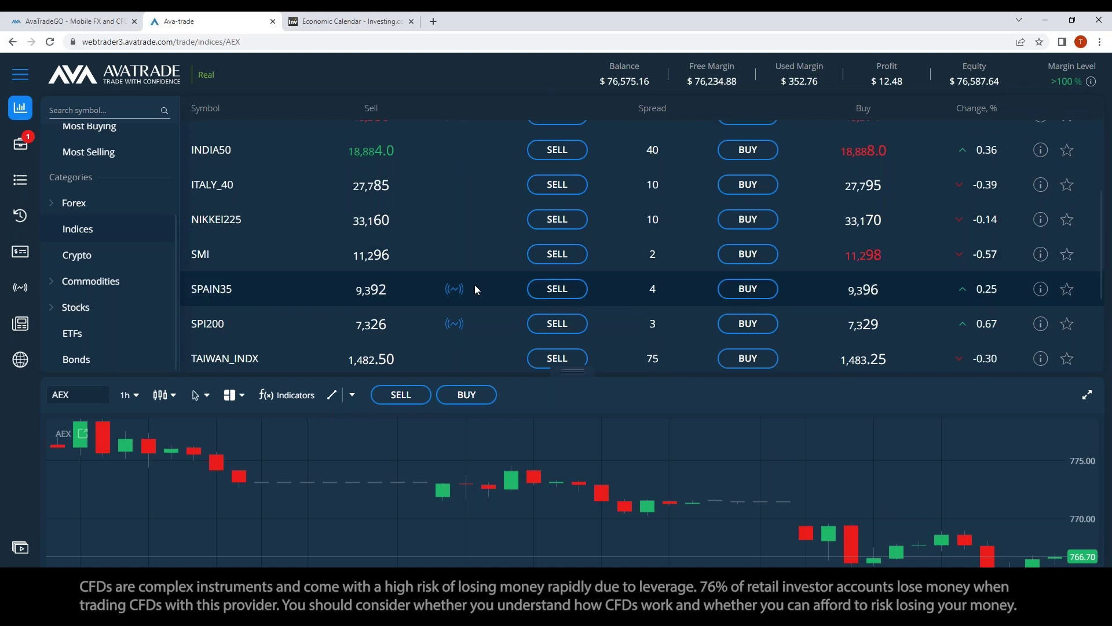
{"action": "scroll", "coordinate": [487, 349], "scroll_direction": "up", "scroll_amount": 4}
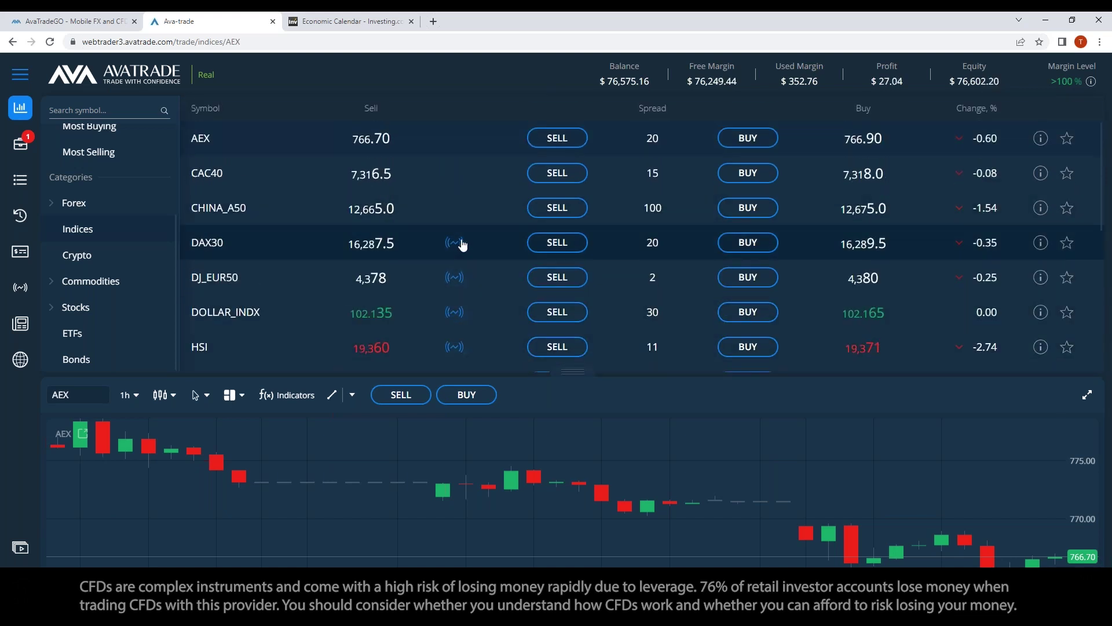
{"action": "left_click", "coordinate": [454, 243]}
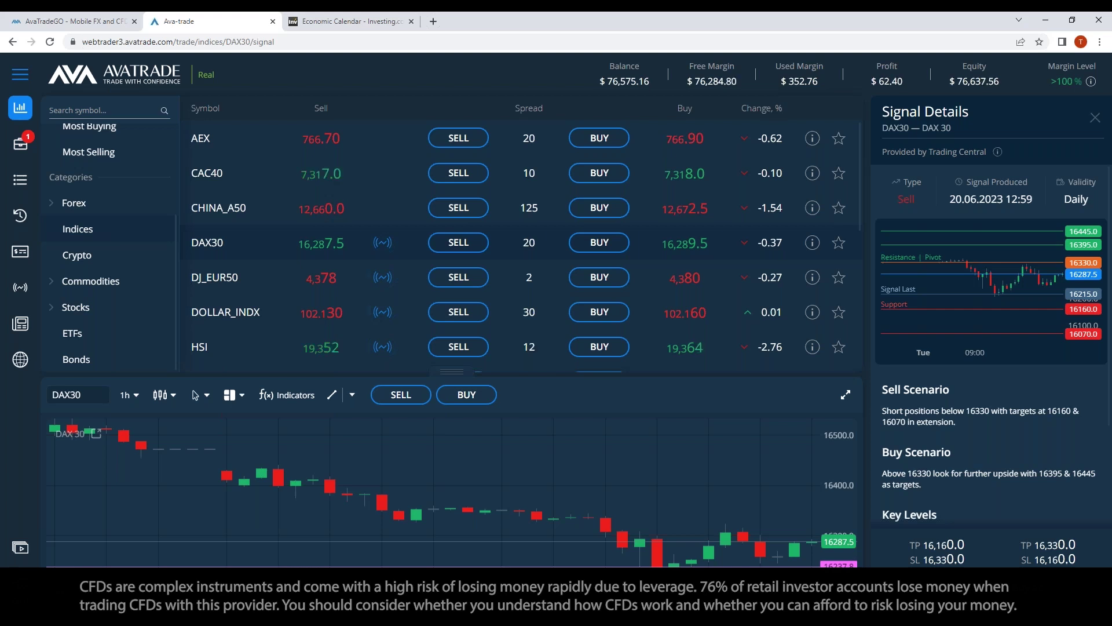
{"action": "left_click", "coordinate": [844, 395]}
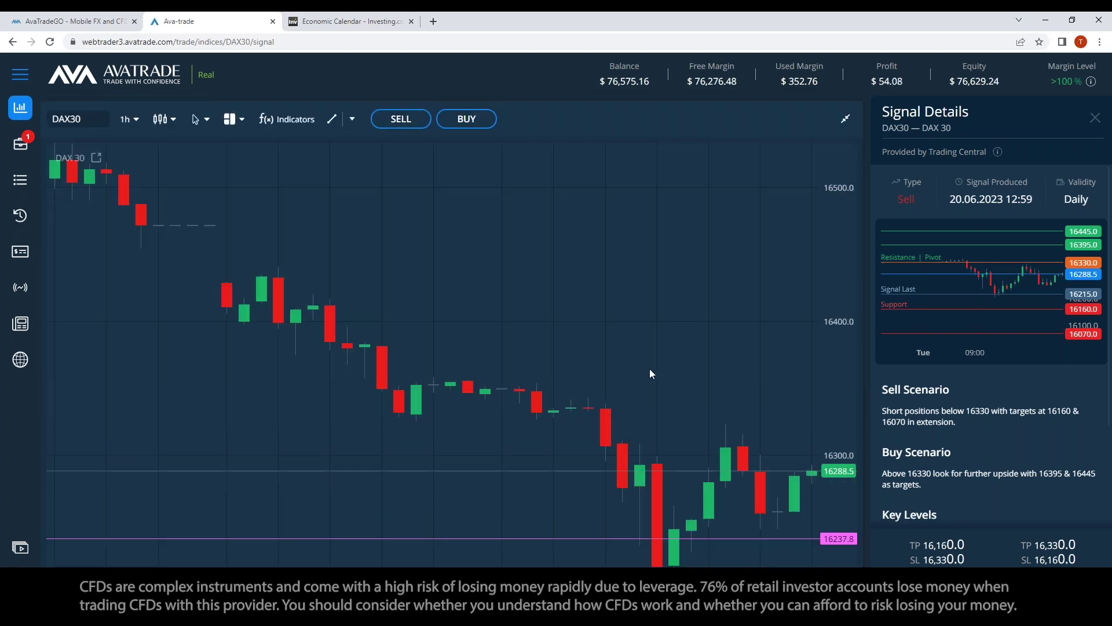
Set the DAX30 chart's timeframe to 4h and show more of its price history.
{"action": "left_click", "coordinate": [129, 119]}
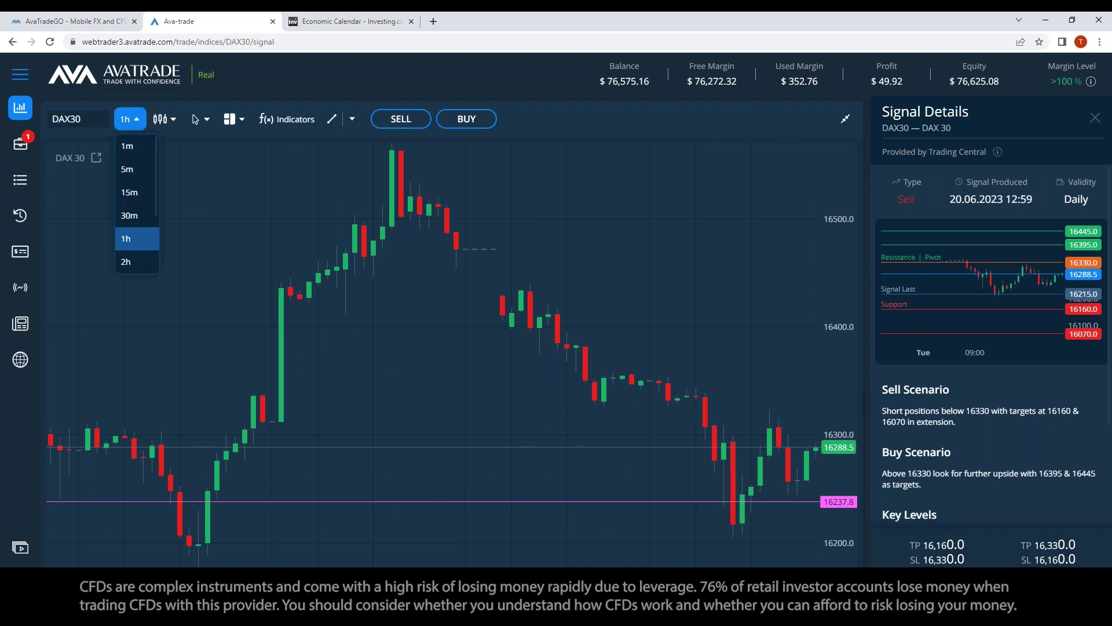
{"action": "scroll", "coordinate": [130, 227], "scroll_direction": "down", "scroll_amount": 2}
{"action": "left_click", "coordinate": [130, 228]}
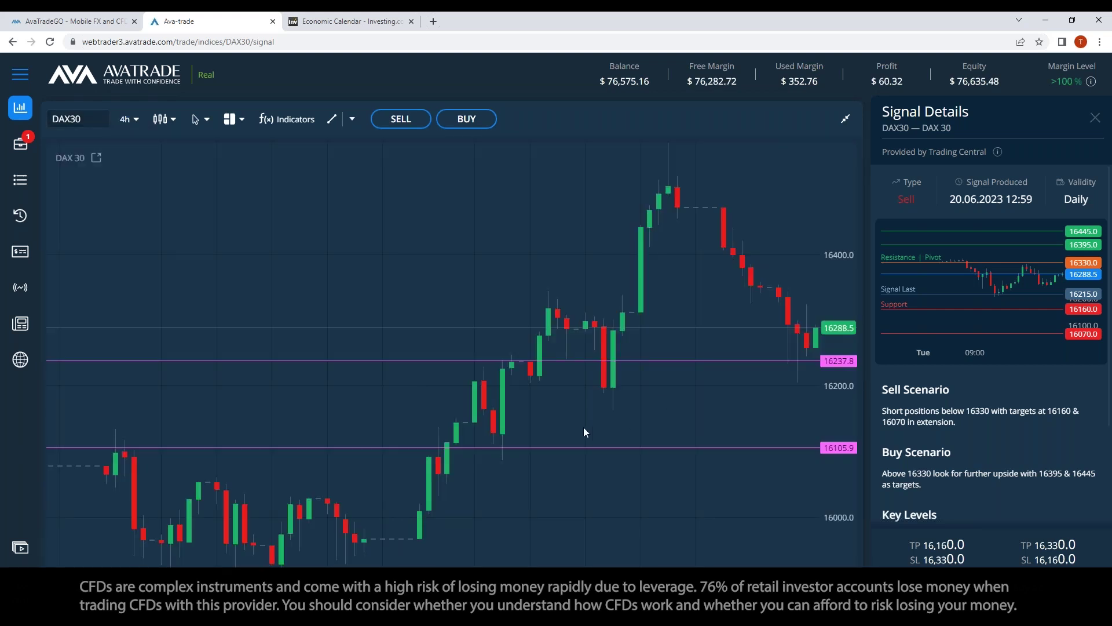
{"action": "scroll", "coordinate": [582, 422], "scroll_direction": "down", "scroll_amount": 2}
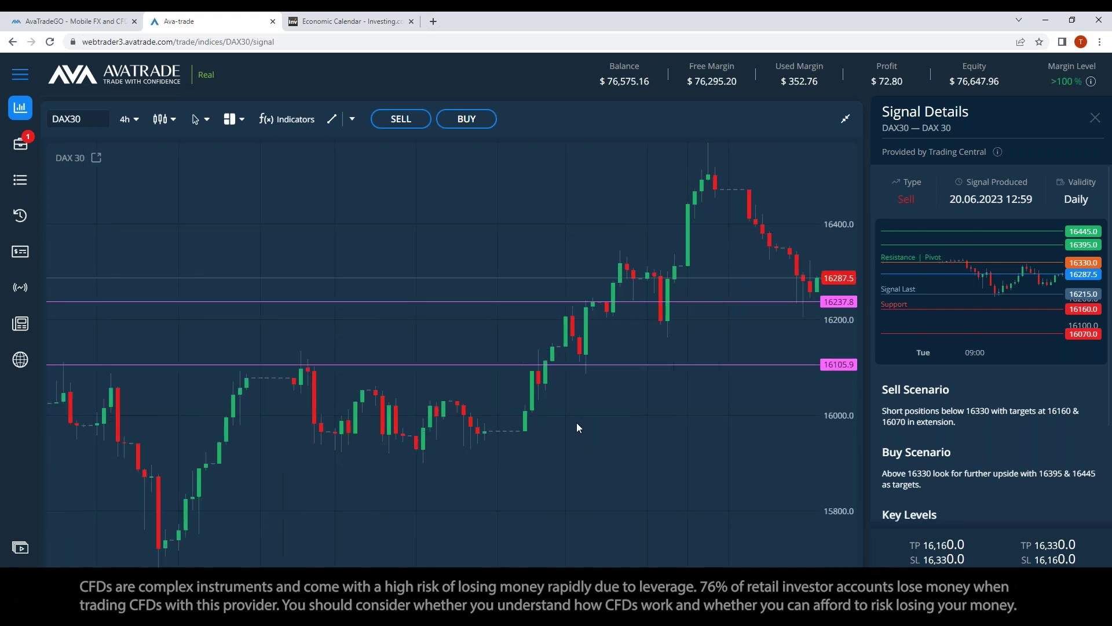
{"action": "scroll", "coordinate": [585, 420], "scroll_direction": "up", "scroll_amount": 1}
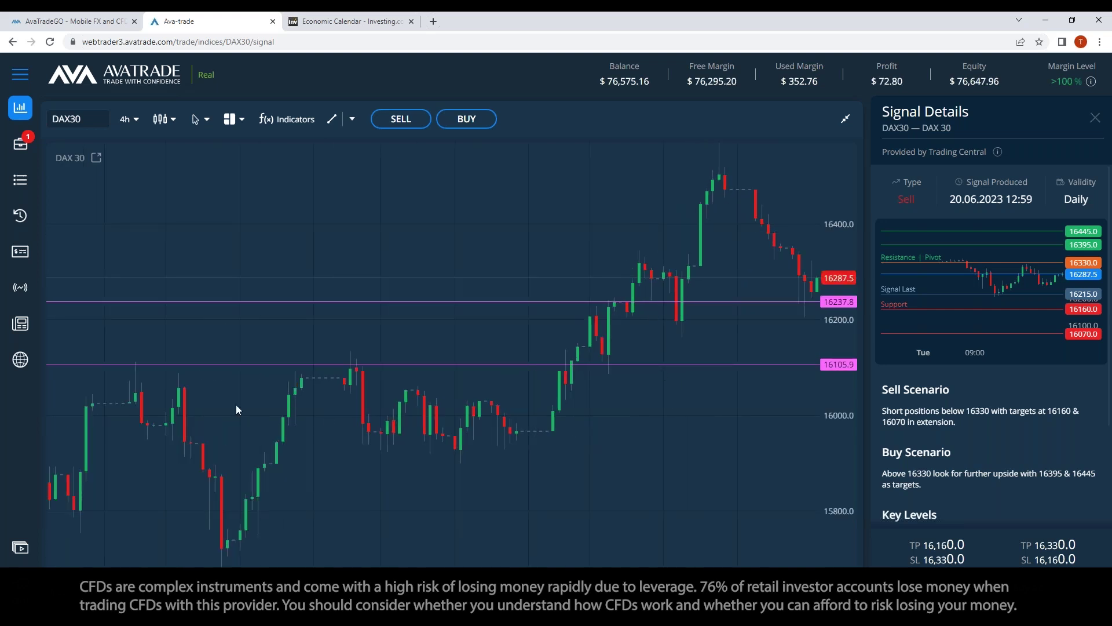
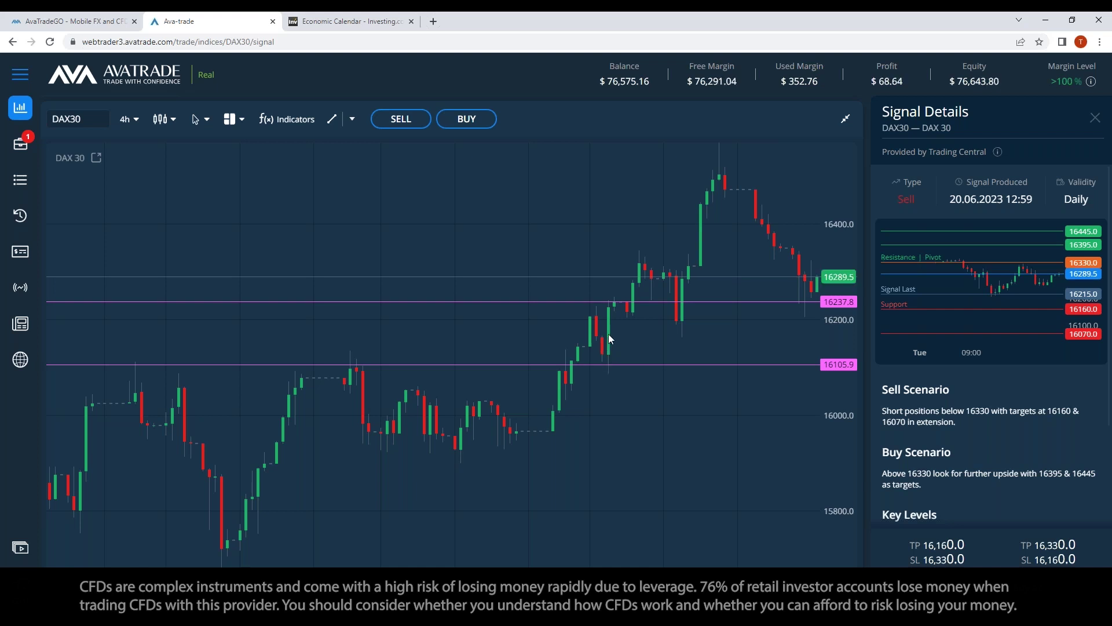
Draw two horizontal price lines on the DAX30 chart, at about 16330 for the signal's pivot and about 16345 just above it.
{"action": "left_click", "coordinate": [615, 303]}
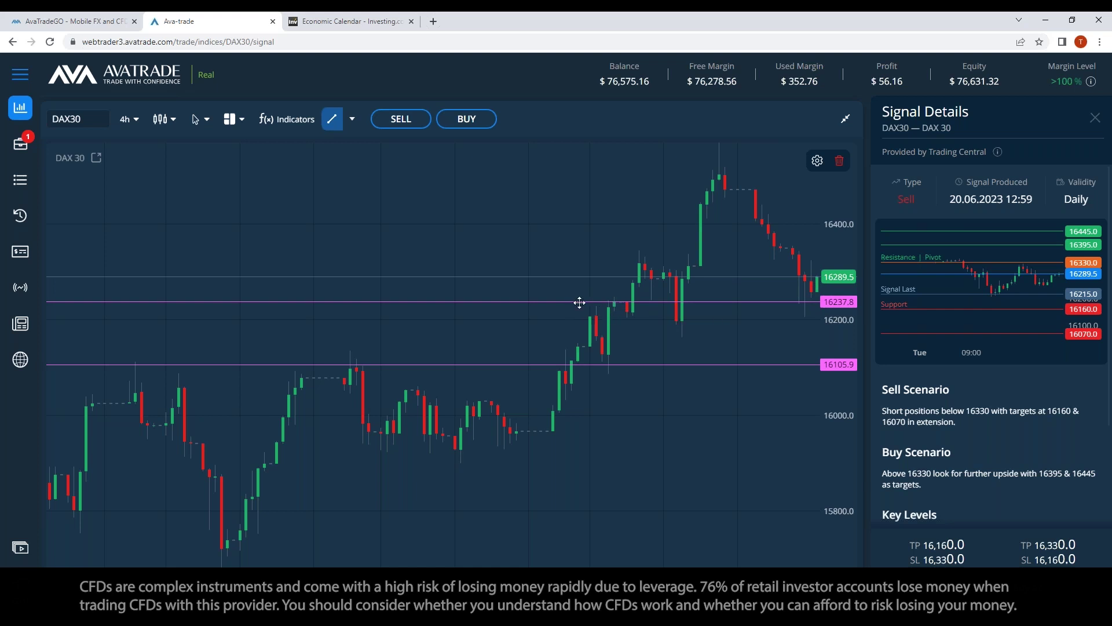
{"action": "scroll", "coordinate": [747, 348], "scroll_direction": "up", "scroll_amount": 2}
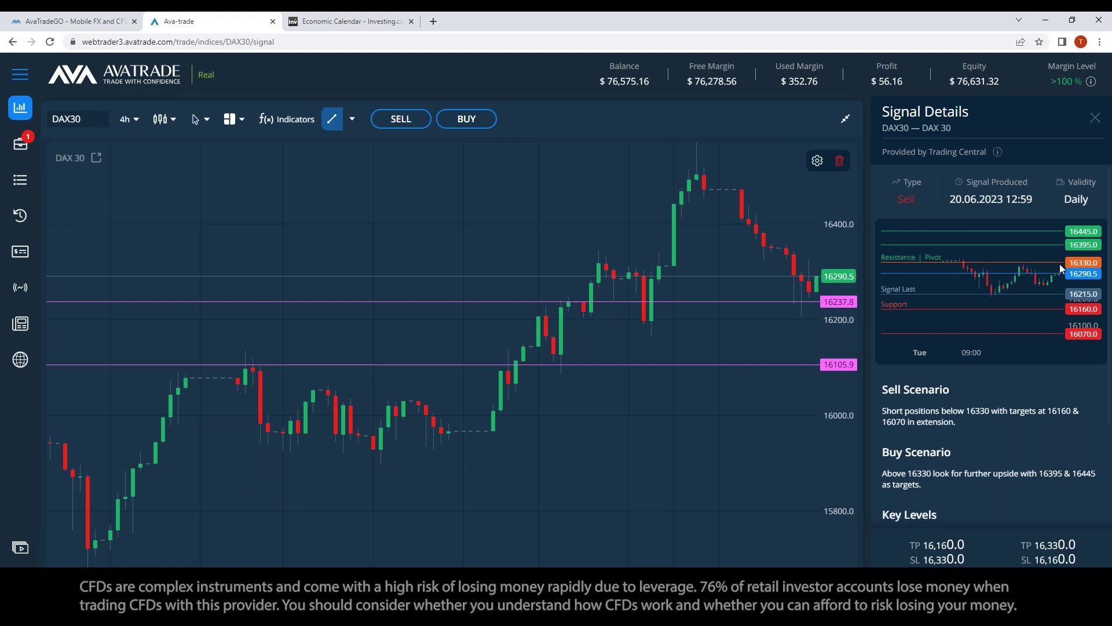
{"action": "left_click", "coordinate": [352, 119]}
{"action": "left_click", "coordinate": [369, 166]}
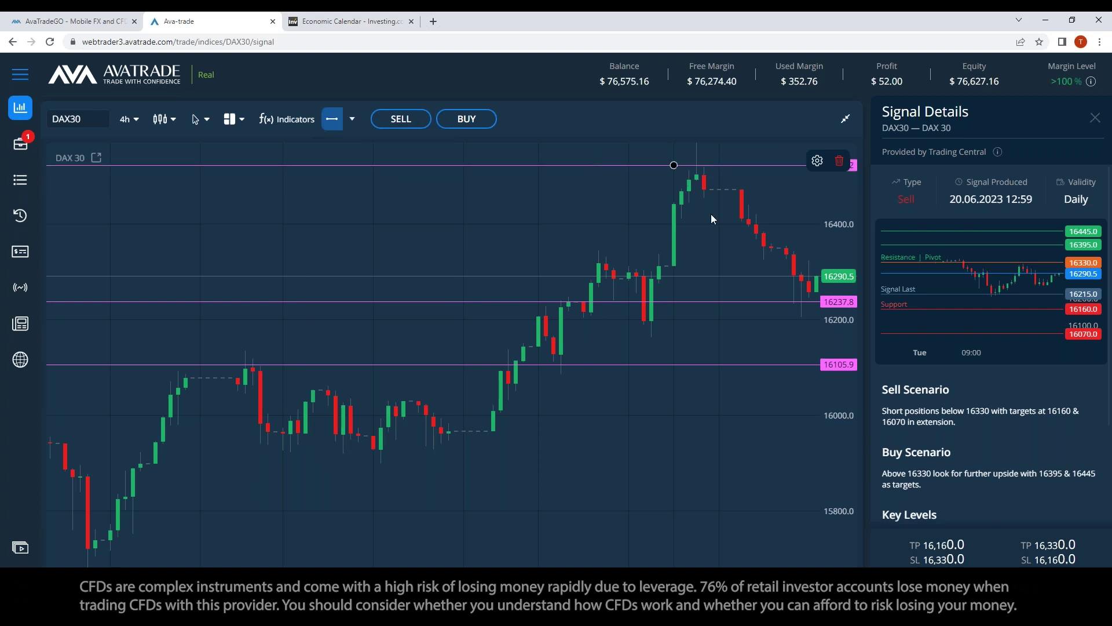
{"action": "left_click", "coordinate": [749, 259]}
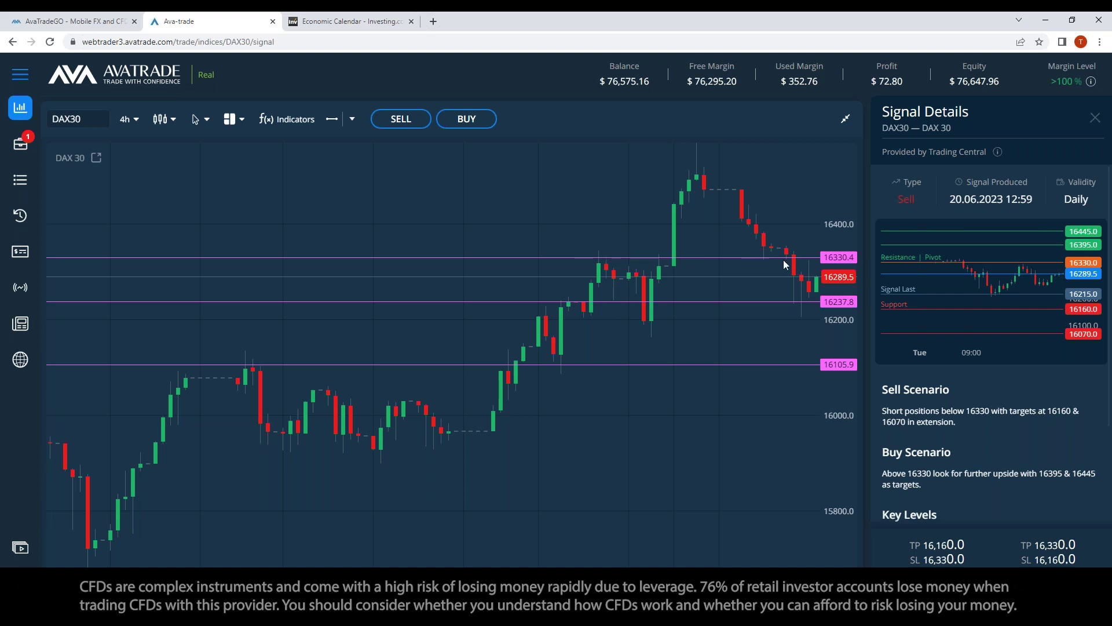
{"action": "left_click", "coordinate": [332, 120]}
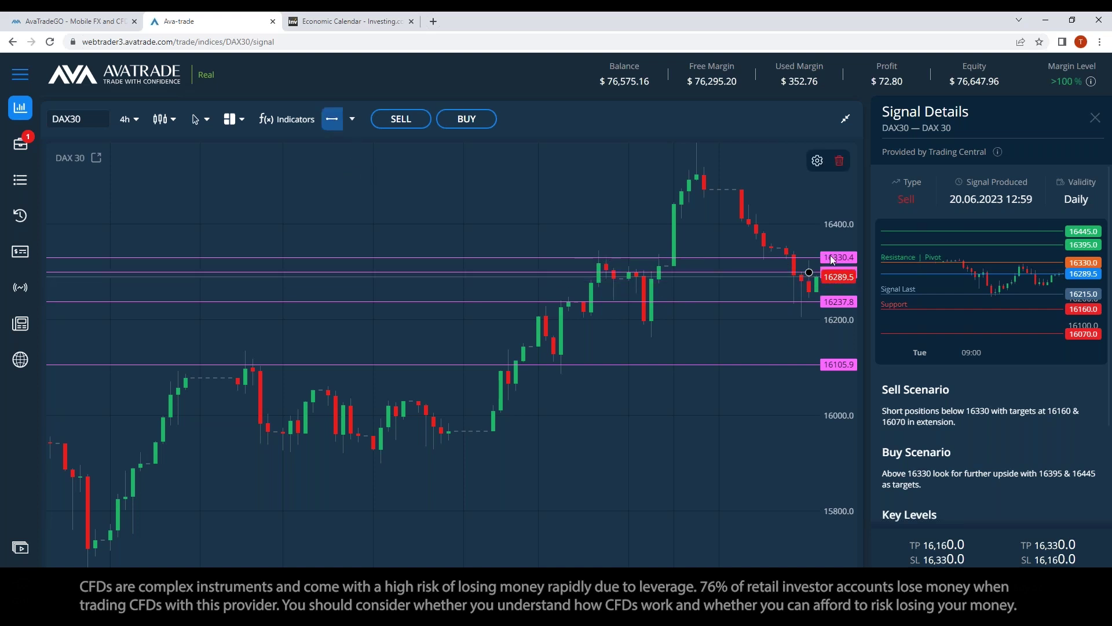
{"action": "left_click", "coordinate": [804, 250]}
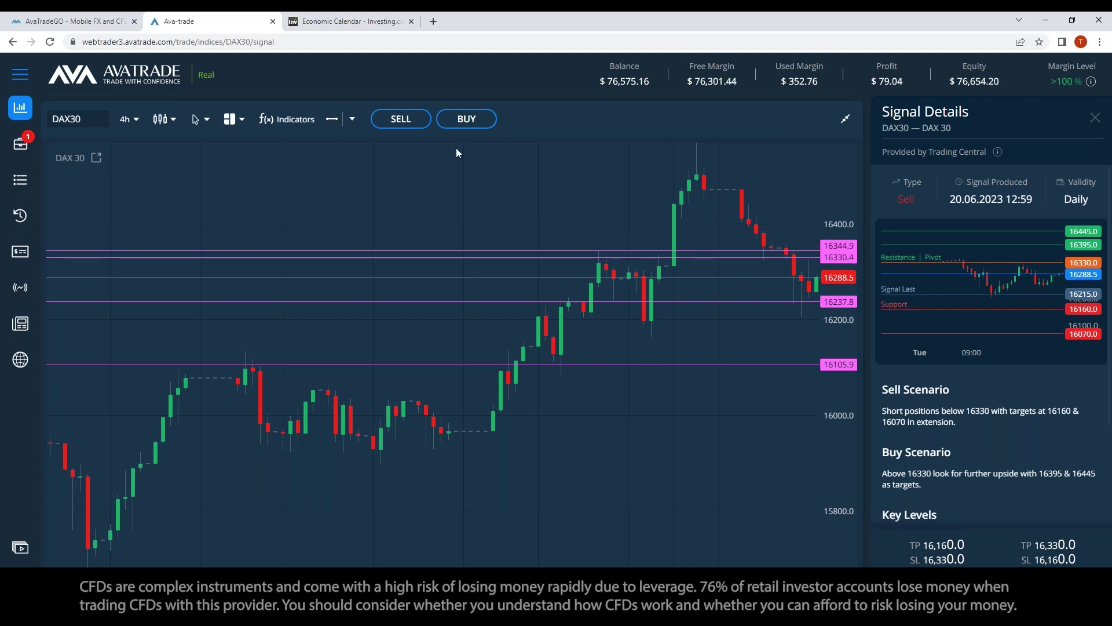
Add two more price lines near the recent high, at about 16475 and about 16522.
{"action": "left_click", "coordinate": [336, 120]}
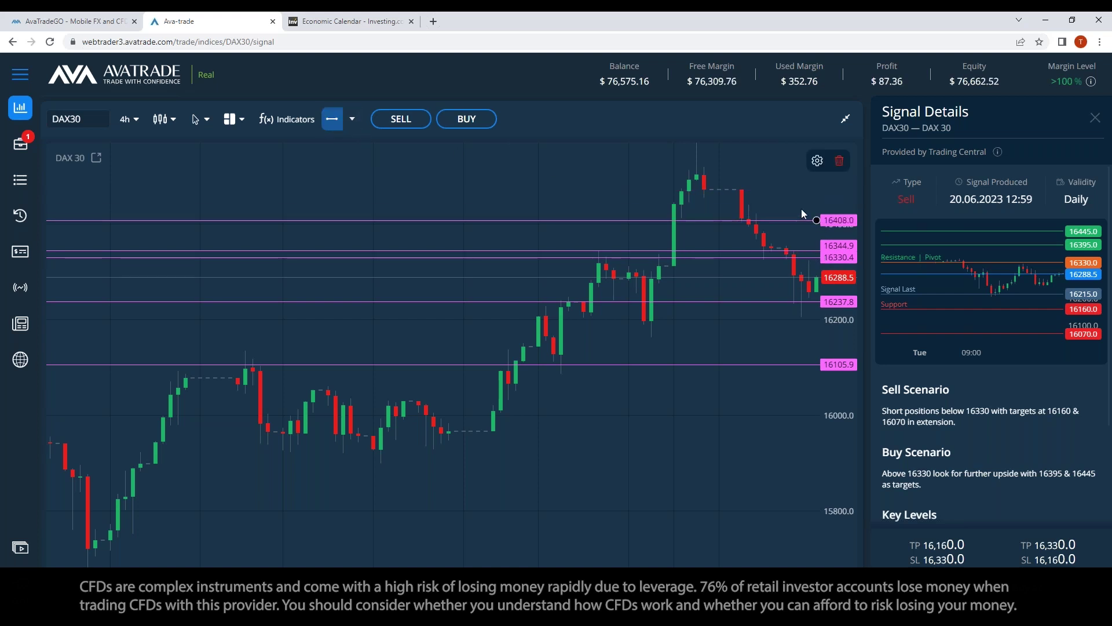
{"action": "left_click", "coordinate": [798, 189]}
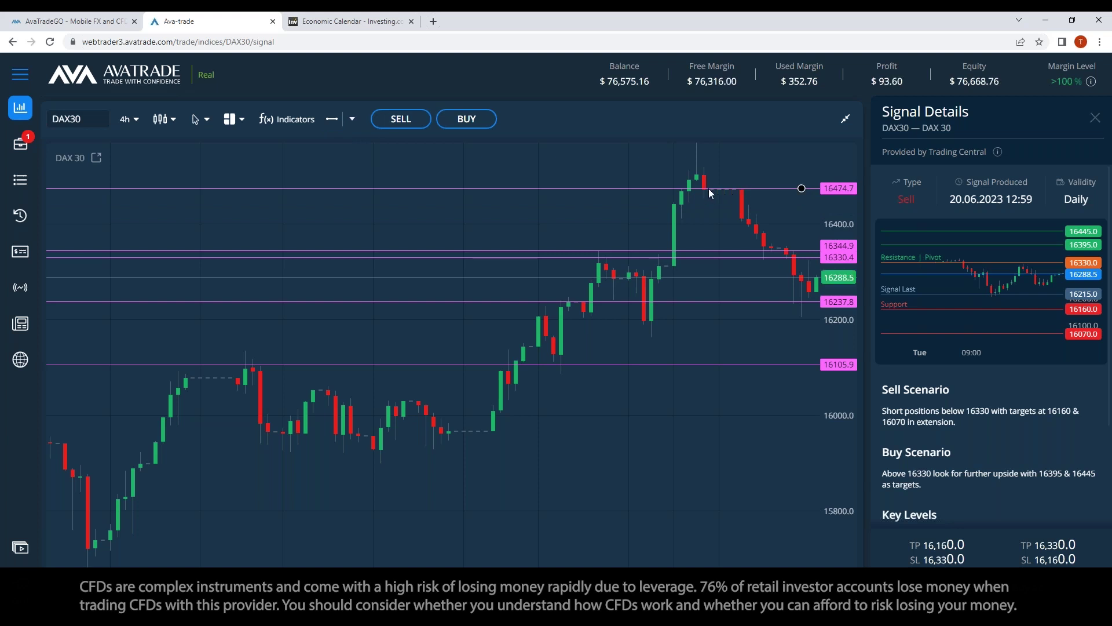
{"action": "left_click", "coordinate": [332, 118]}
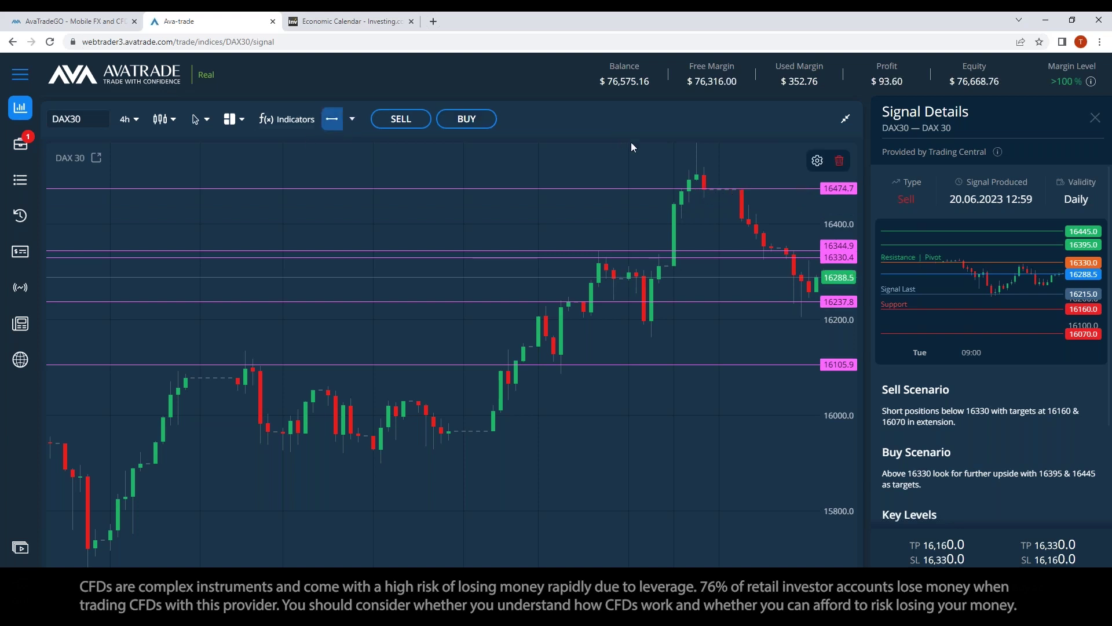
{"action": "left_click", "coordinate": [722, 167]}
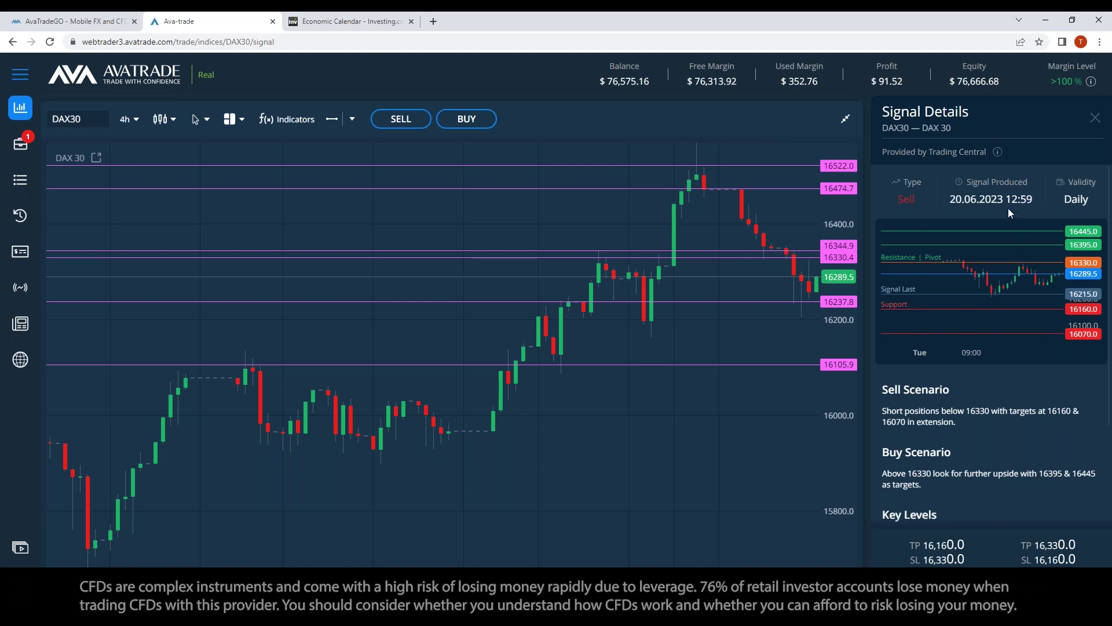
Highlight the signal's production time of 12:59 and set the DAX30 chart's timeframe to 1h.
{"action": "left_click_drag", "start_coordinate": [1006, 200], "coordinate": [1036, 206]}
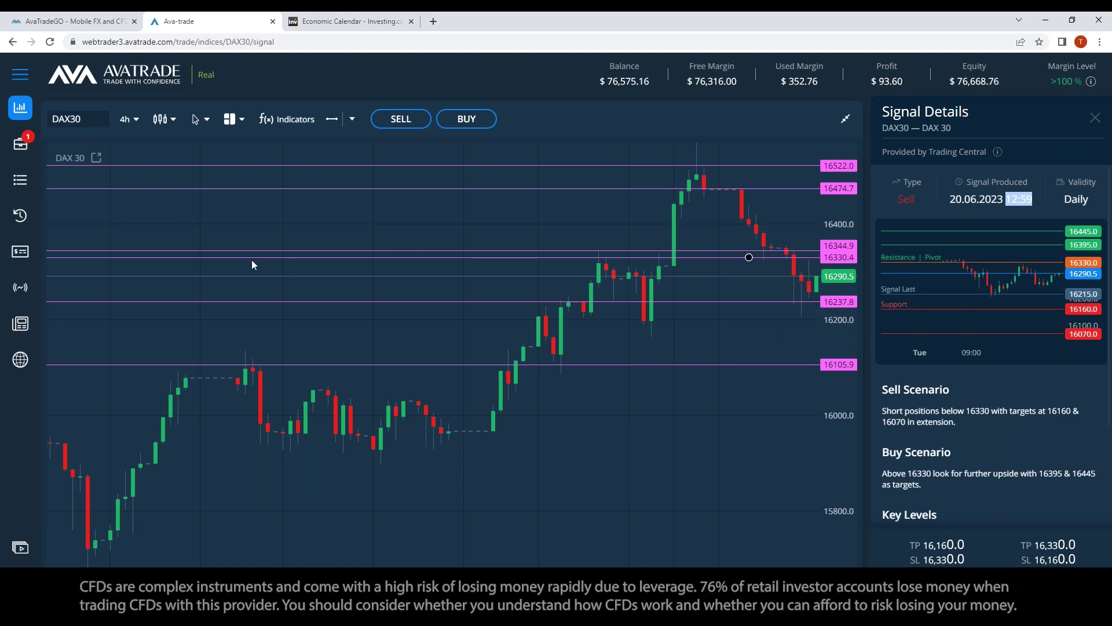
{"action": "left_click", "coordinate": [353, 120]}
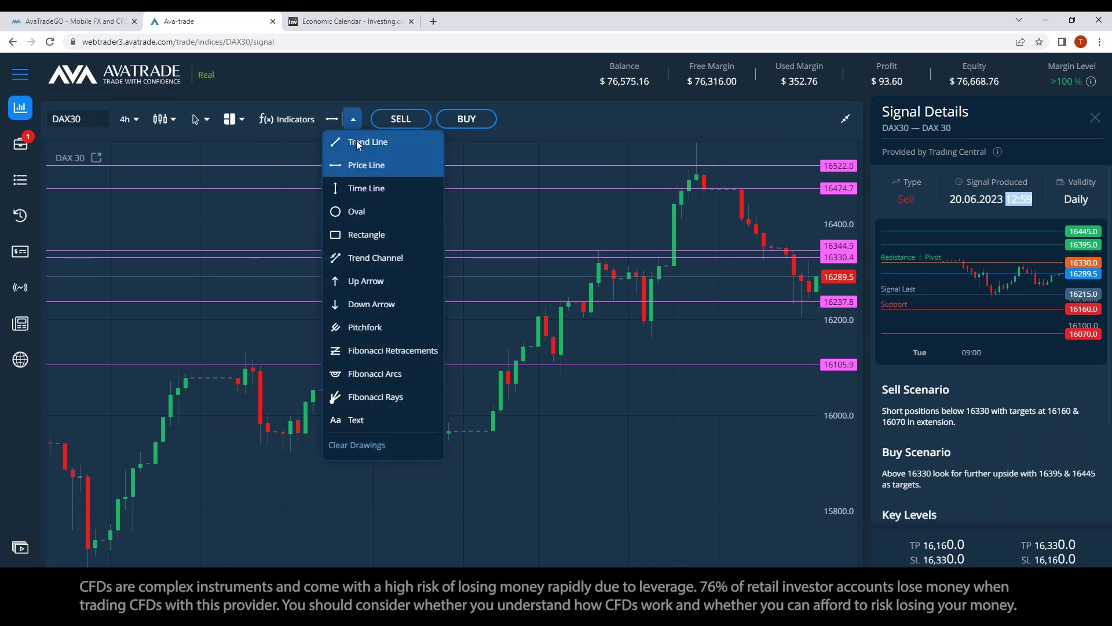
{"action": "left_click", "coordinate": [289, 141]}
{"action": "left_click", "coordinate": [127, 119]}
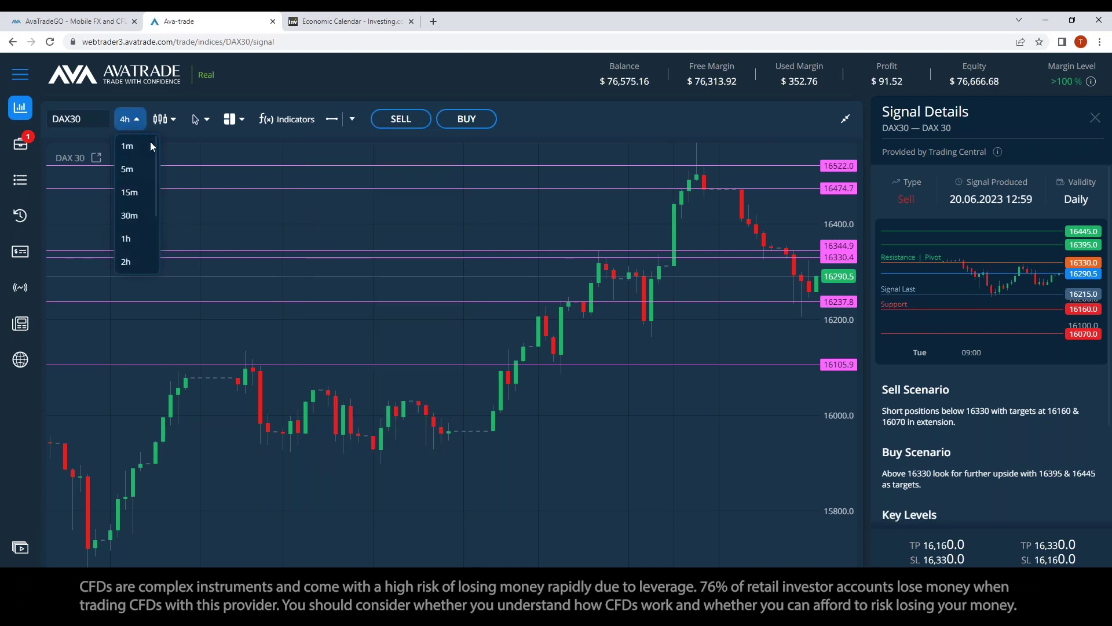
{"action": "left_click", "coordinate": [134, 239]}
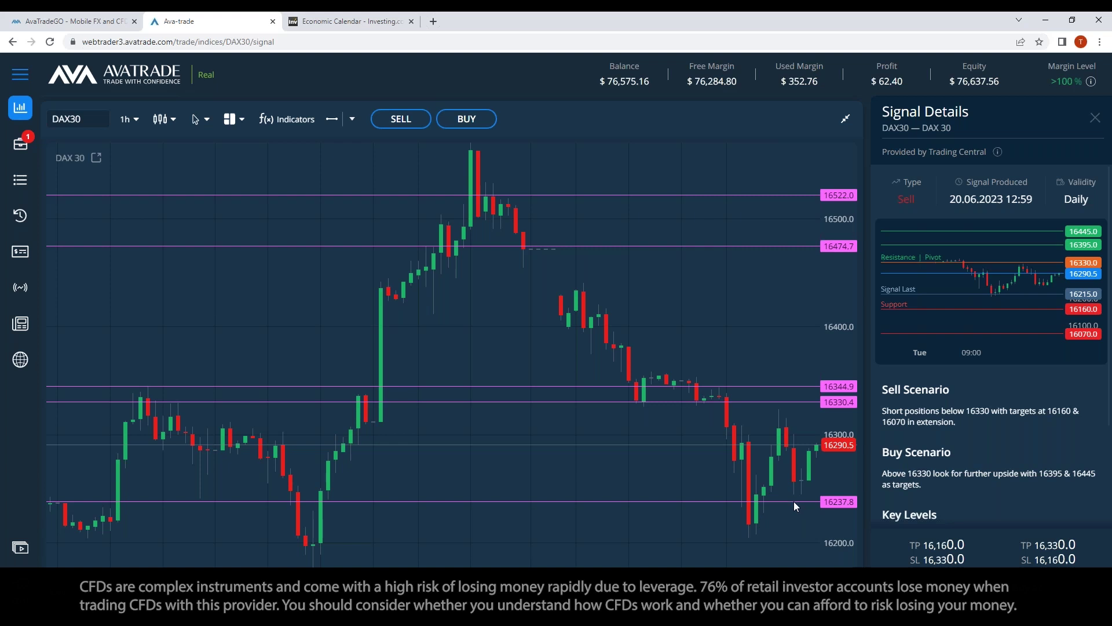
Move the 16237.8 price line down to about 16162, near the signal's first sell target.
{"action": "left_click_drag", "start_coordinate": [791, 501], "coordinate": [787, 572]}
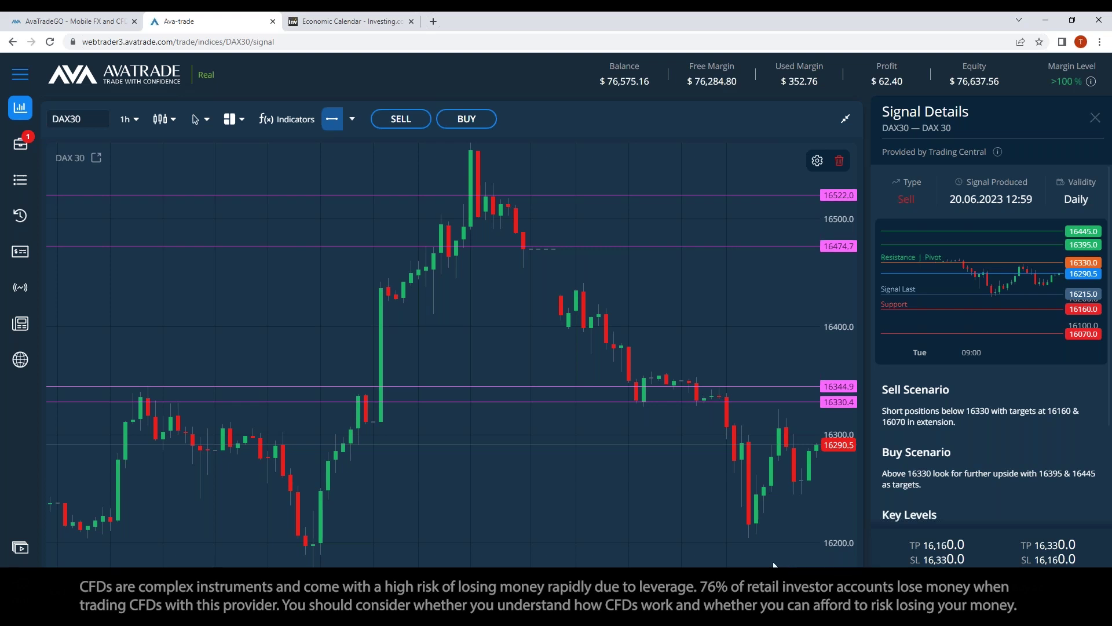
{"action": "scroll", "coordinate": [637, 468], "scroll_direction": "down", "scroll_amount": 5}
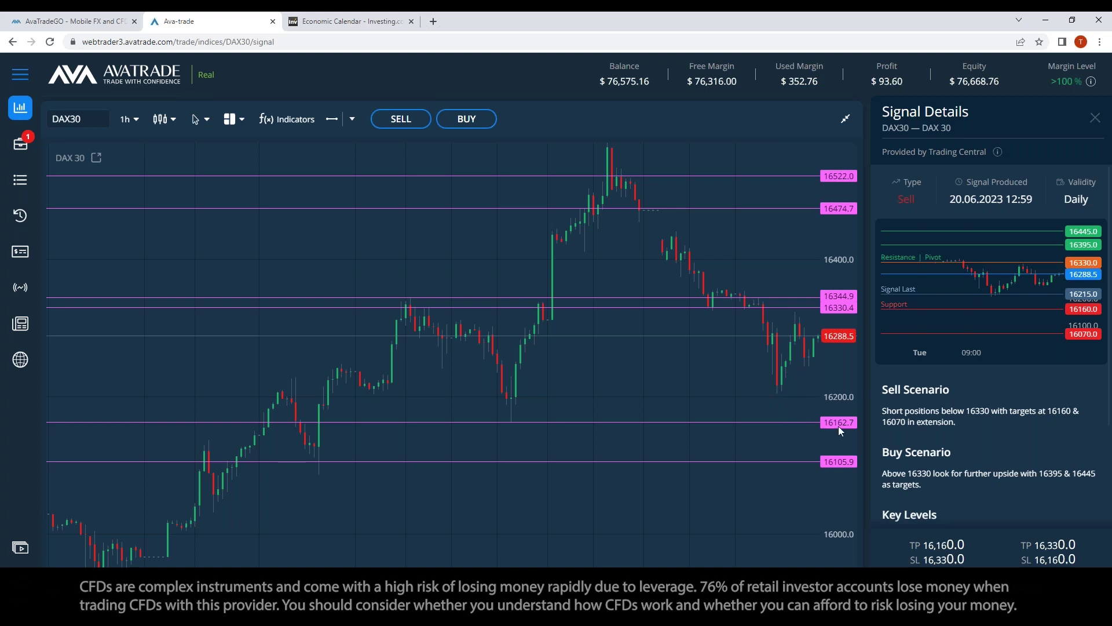
{"action": "left_click", "coordinate": [801, 422]}
{"action": "left_click_drag", "start_coordinate": [801, 422], "coordinate": [802, 423]}
{"action": "left_click", "coordinate": [774, 409]}
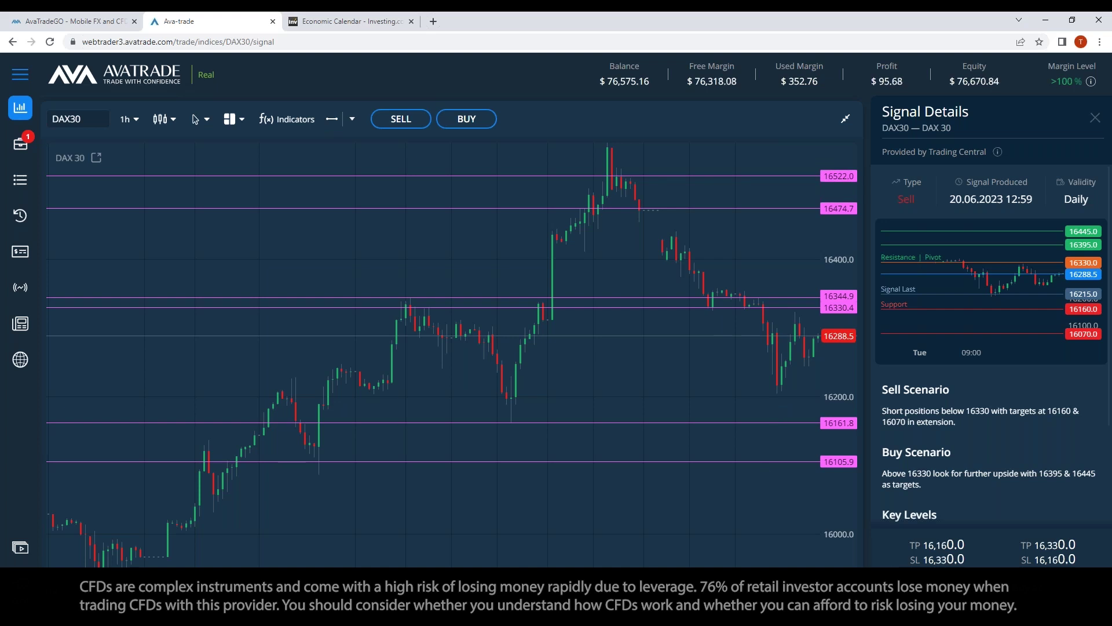
Open a DAX30 sell order from the signal with take profit at 16,160 and set its stop loss price to 16,345.
{"action": "left_click", "coordinate": [992, 579]}
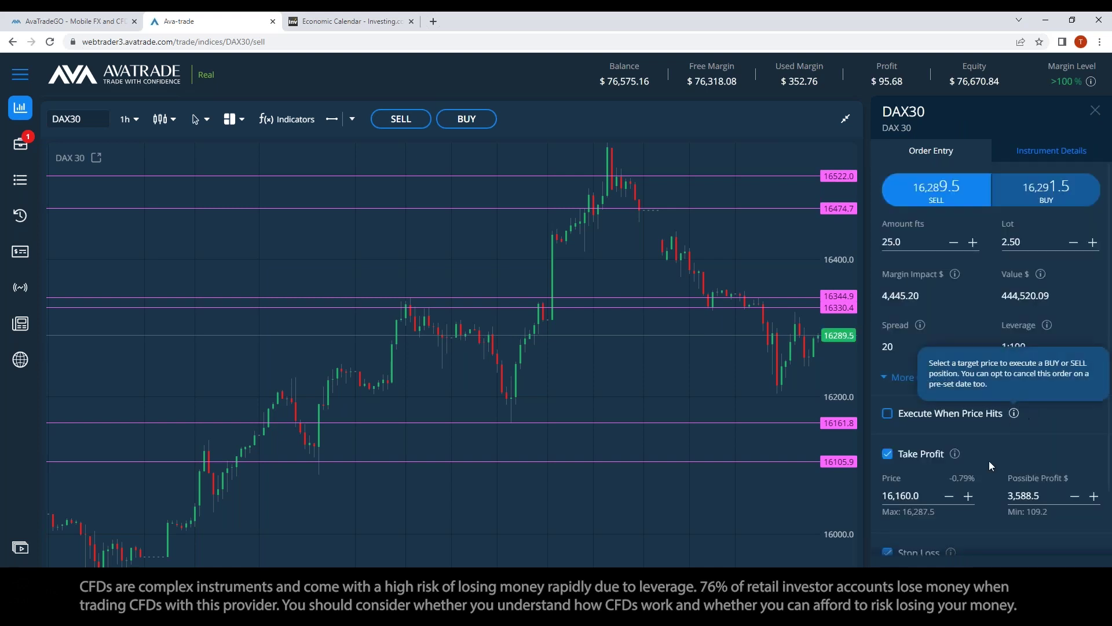
{"action": "scroll", "coordinate": [943, 468], "scroll_direction": "down", "scroll_amount": 1}
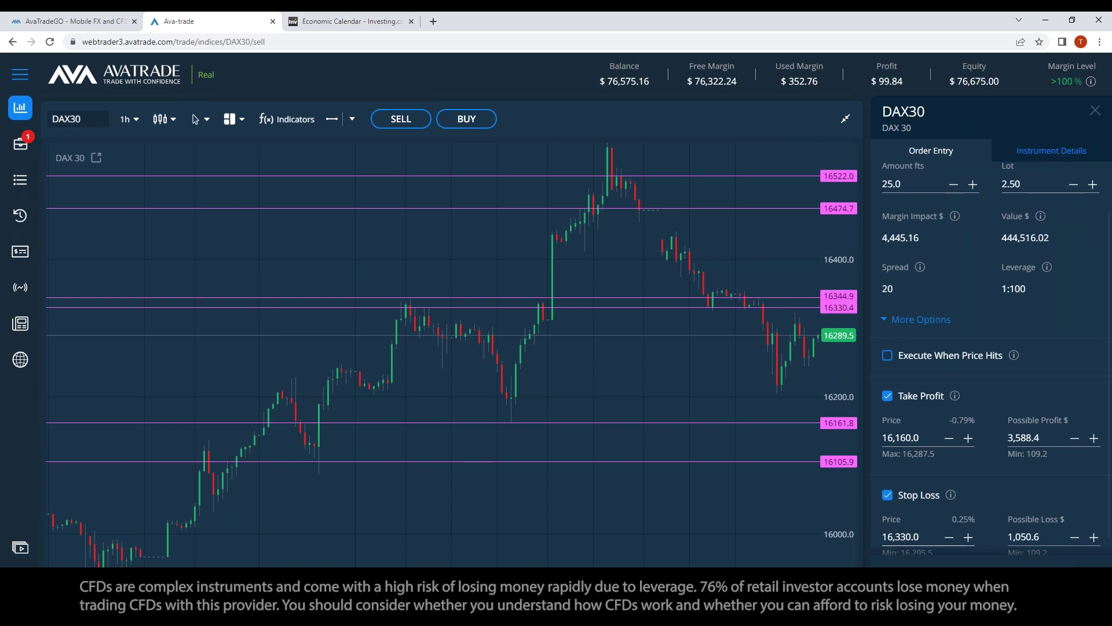
{"action": "left_click", "coordinate": [927, 534]}
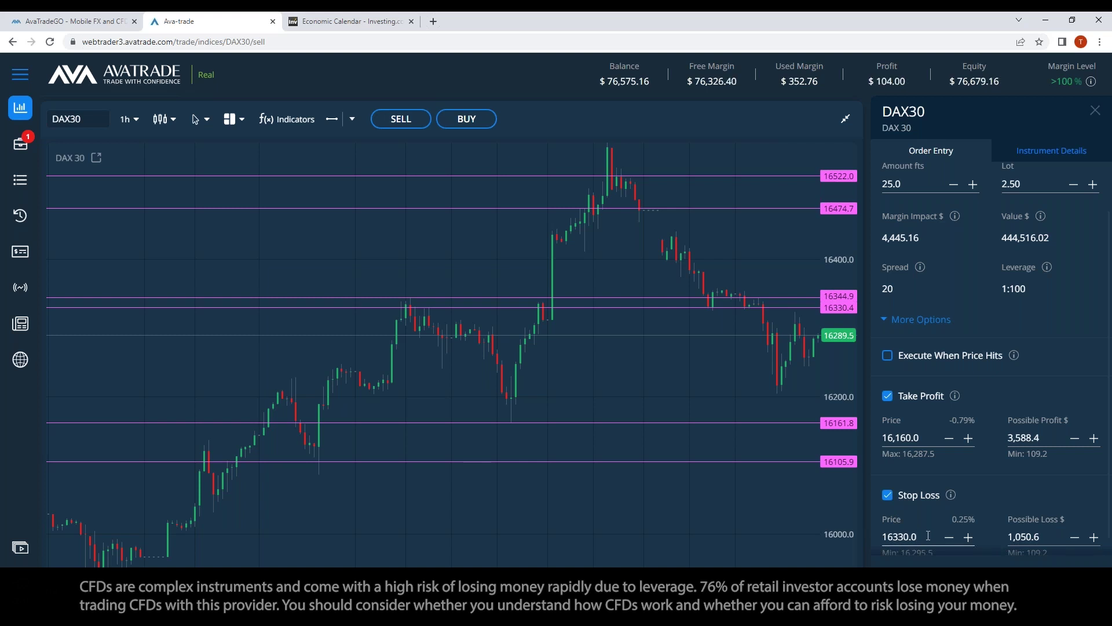
{"action": "key", "text": "BackSpace"}
{"action": "key", "text": "BackSpace"}
{"action": "key", "text": "BackSpace"}
{"action": "key", "text": "BackSpace"}
{"action": "type", "text": "45"}
{"action": "left_click", "coordinate": [1048, 495]}
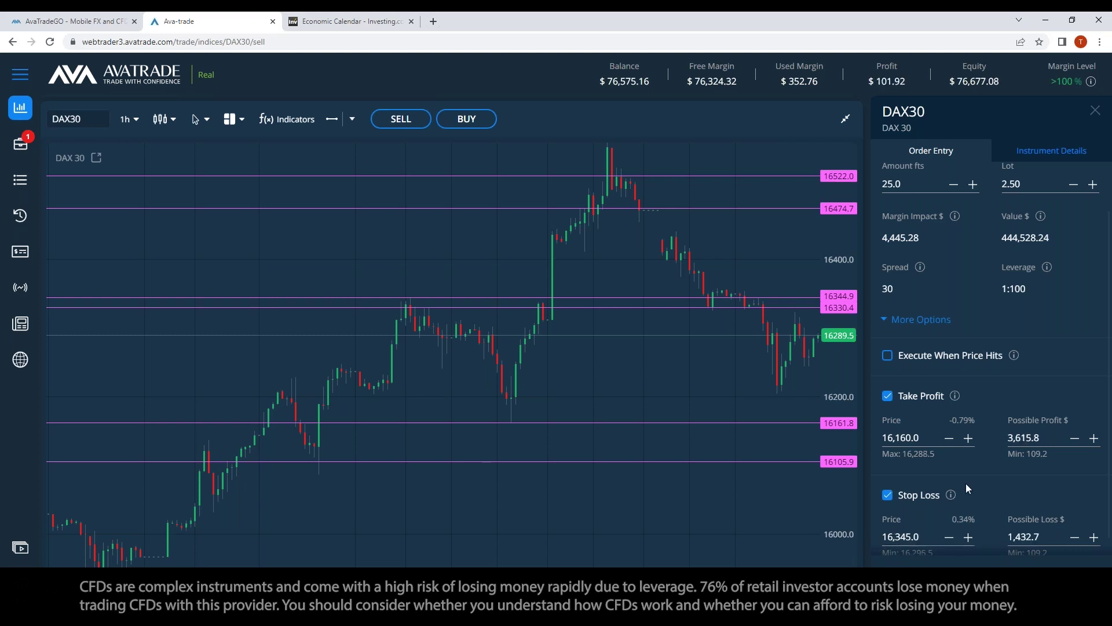
Set the sell order's lot size to 1.00 and check its possible profit and loss.
{"action": "scroll", "coordinate": [1039, 355], "scroll_direction": "up", "scroll_amount": 1}
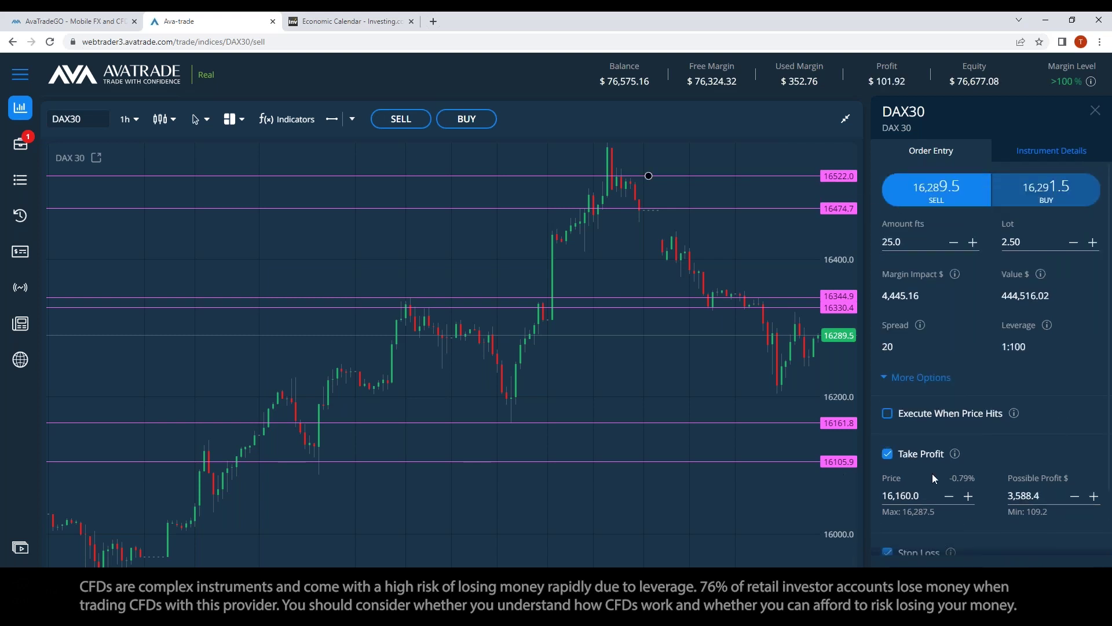
{"action": "scroll", "coordinate": [933, 474], "scroll_direction": "down", "scroll_amount": 1}
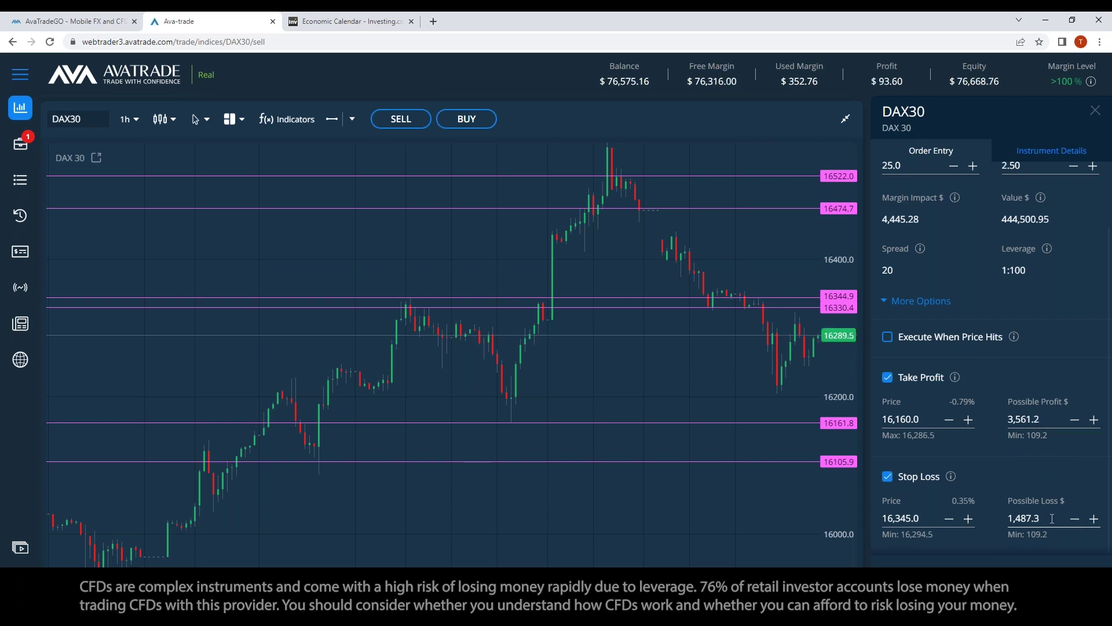
{"action": "scroll", "coordinate": [1013, 242], "scroll_direction": "up", "scroll_amount": 2}
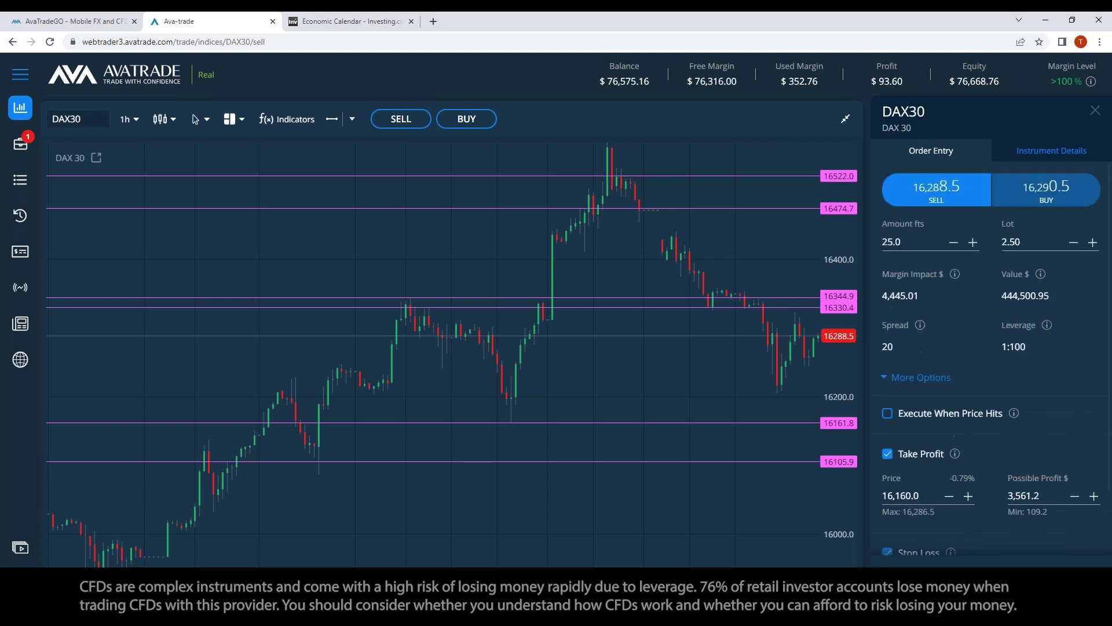
{"action": "double_click", "coordinate": [1013, 242]}
{"action": "type", "text": "1"}
{"action": "left_click", "coordinate": [1087, 364]}
{"action": "scroll", "coordinate": [1086, 364], "scroll_direction": "down", "scroll_amount": 2}
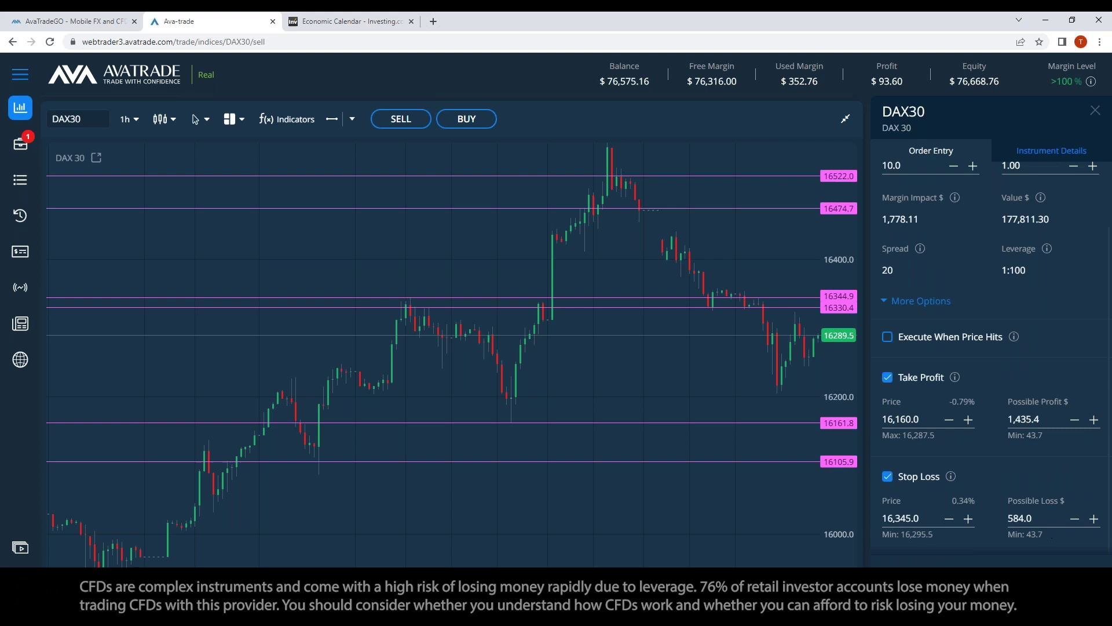
{"action": "scroll", "coordinate": [1080, 457], "scroll_direction": "up", "scroll_amount": 2}
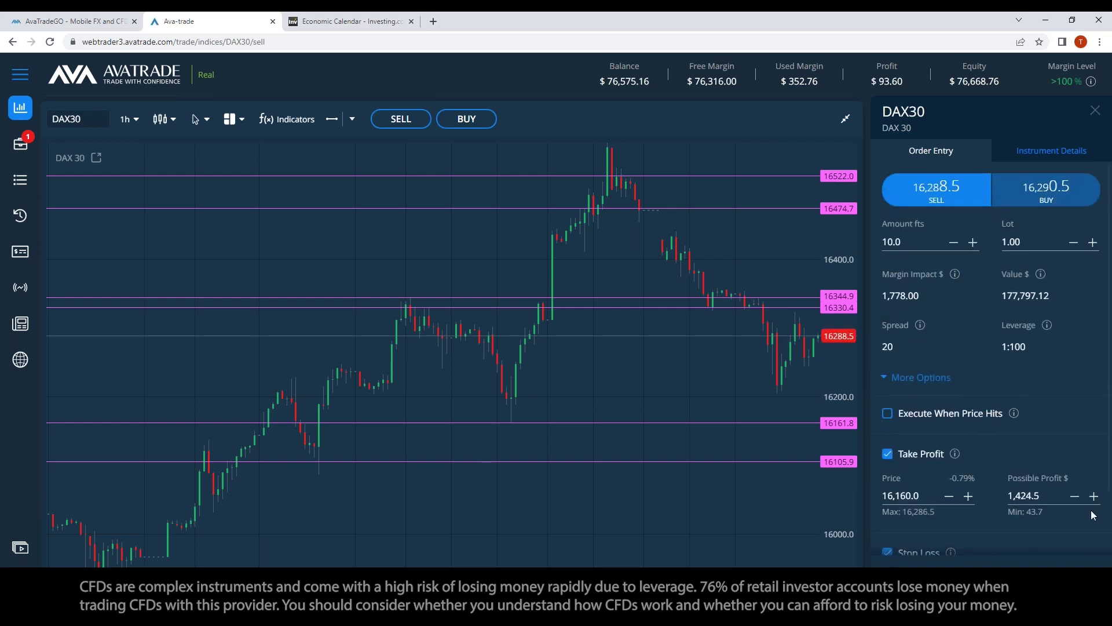
Reduce the order's lot size to 0.75 and check its possible profit and loss again.
{"action": "double_click", "coordinate": [1013, 242]}
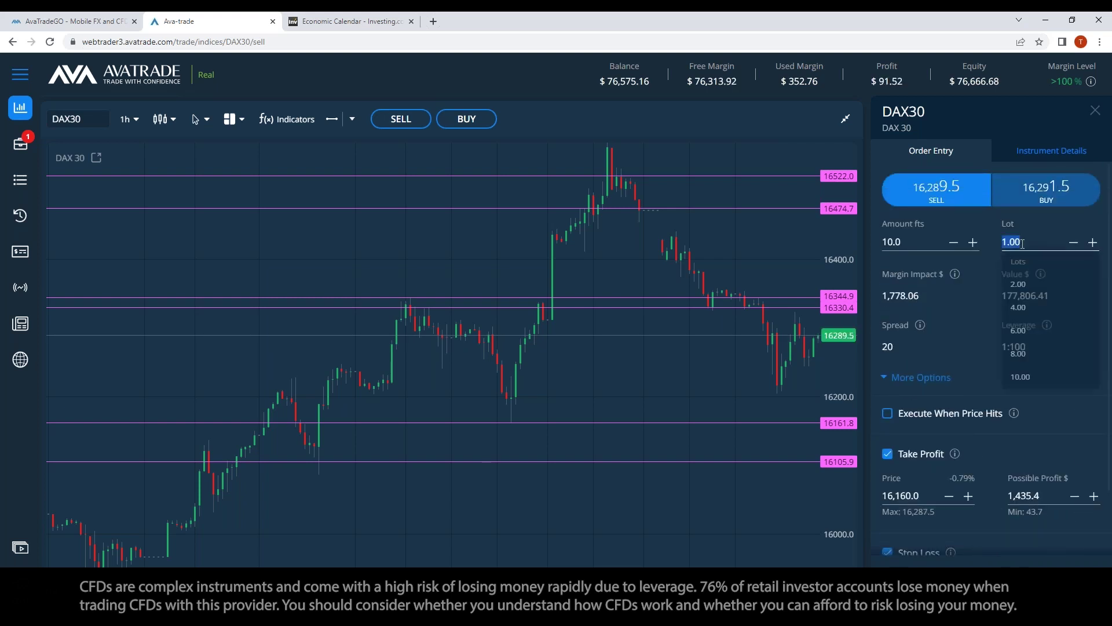
{"action": "type", "text": "0"}
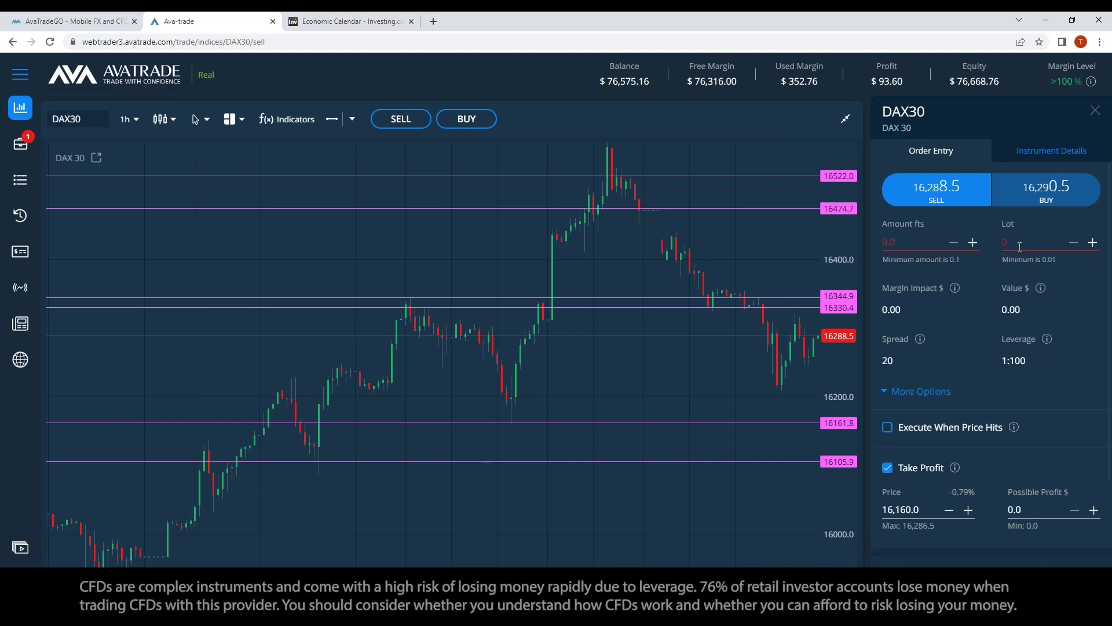
{"action": "type", "text": ".75"}
{"action": "scroll", "coordinate": [1066, 377], "scroll_direction": "down", "scroll_amount": 2}
{"action": "scroll", "coordinate": [1025, 377], "scroll_direction": "up", "scroll_amount": 2}
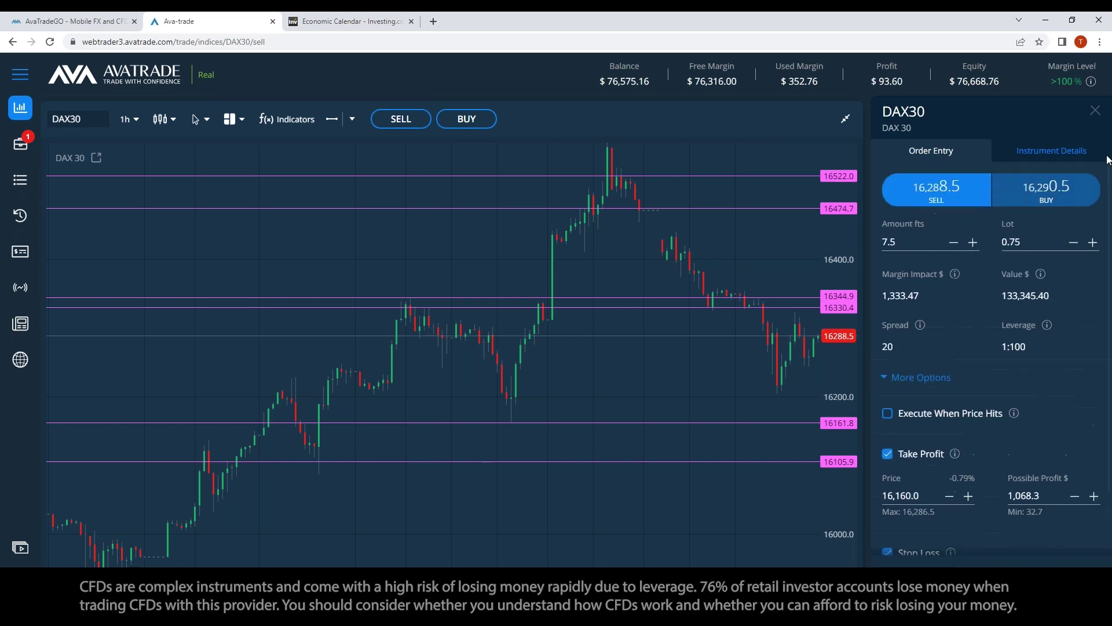
Set the order's lot size to 0.80 and review the resulting take profit and stop loss amounts.
{"action": "left_click", "coordinate": [1030, 243]}
{"action": "key", "text": "BackSpace"}
{"action": "key", "text": "BackSpace"}
{"action": "type", "text": "8"}
{"action": "scroll", "coordinate": [1051, 366], "scroll_direction": "down", "scroll_amount": 2}
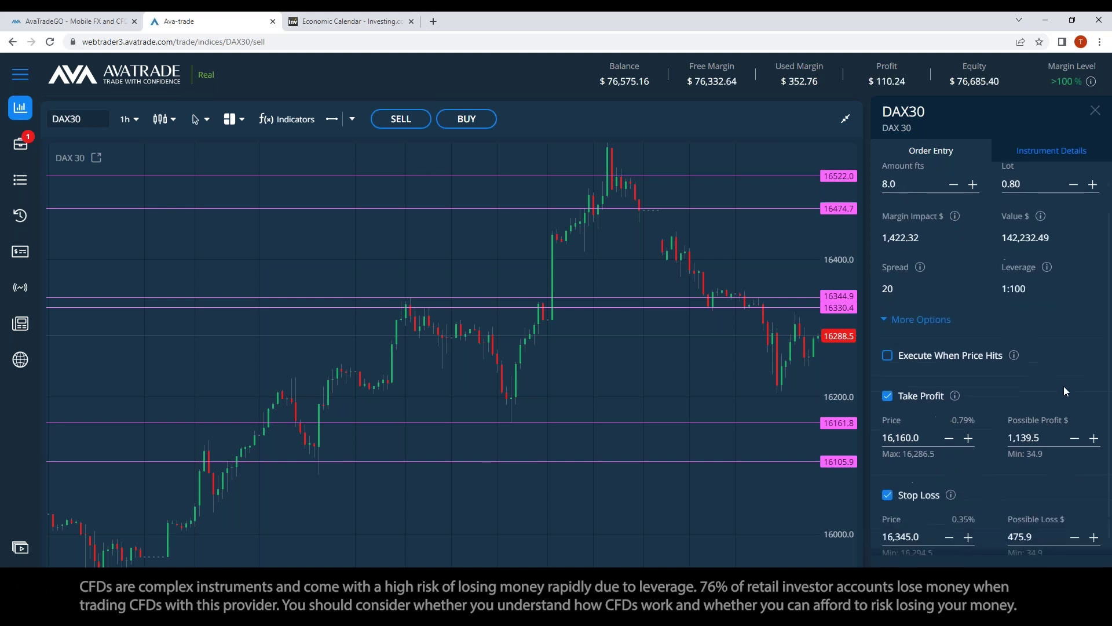
Set the DAX30 sell order's lot size to 0.86 and check its possible profit and loss.
{"action": "scroll", "coordinate": [1065, 472], "scroll_direction": "up", "scroll_amount": 1}
{"action": "scroll", "coordinate": [1074, 464], "scroll_direction": "up", "scroll_amount": 1}
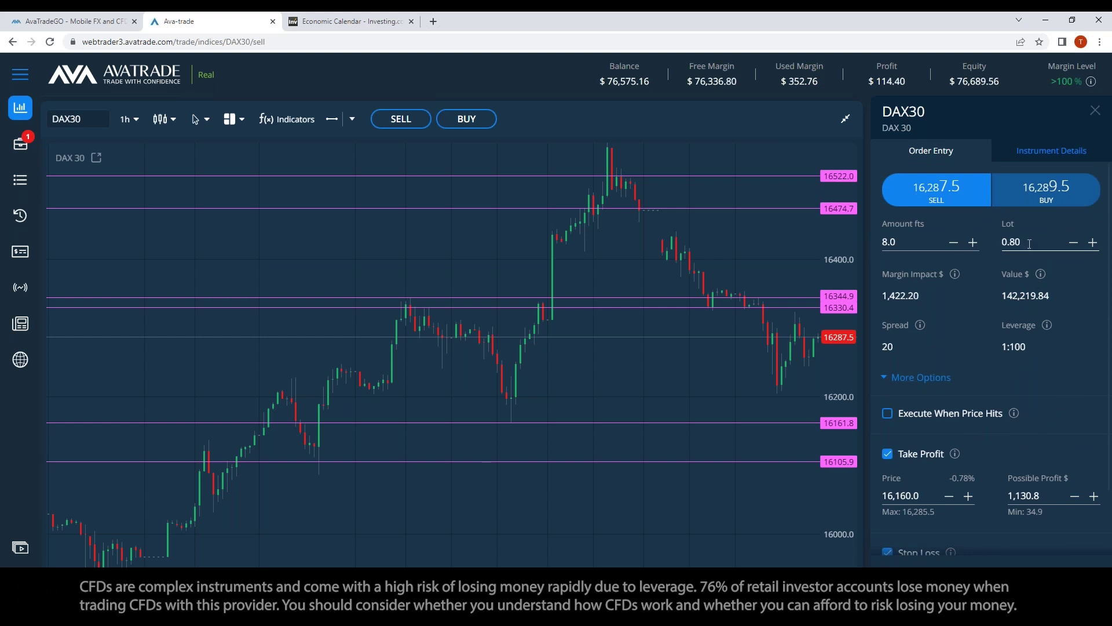
{"action": "left_click", "coordinate": [1031, 243]}
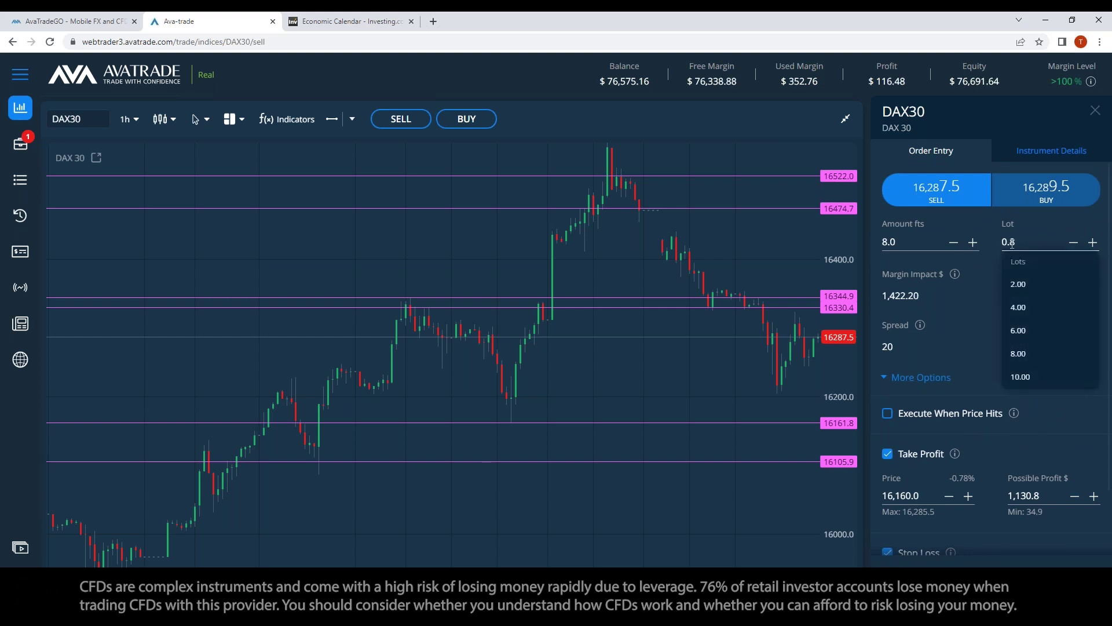
{"action": "type", "text": "6"}
{"action": "scroll", "coordinate": [1061, 346], "scroll_direction": "down", "scroll_amount": 2}
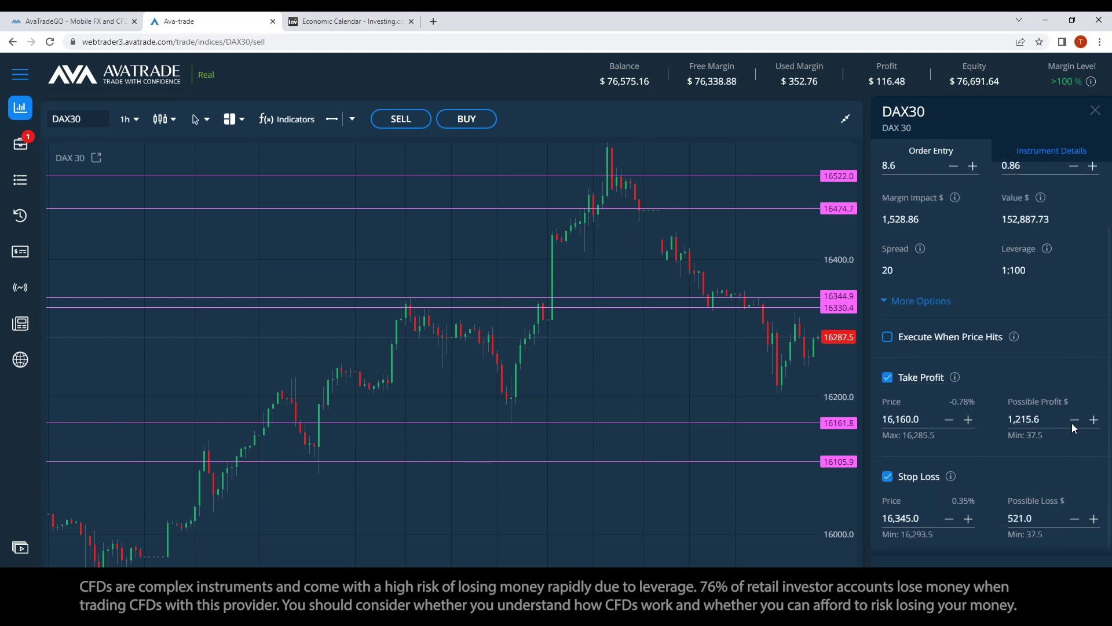
Reduce the sell order's lot size to 0.84 and check the take profit and stop loss amounts.
{"action": "scroll", "coordinate": [1068, 332], "scroll_direction": "up", "scroll_amount": 2}
{"action": "left_click", "coordinate": [1020, 227]}
{"action": "key", "text": "BackSpace"}
{"action": "type", "text": "4"}
{"action": "scroll", "coordinate": [1060, 329], "scroll_direction": "down", "scroll_amount": 2}
Set the sell order's lot size to 0.83 and review its possible profit and loss.
{"action": "scroll", "coordinate": [1062, 472], "scroll_direction": "up", "scroll_amount": 2}
{"action": "left_click", "coordinate": [1032, 242]}
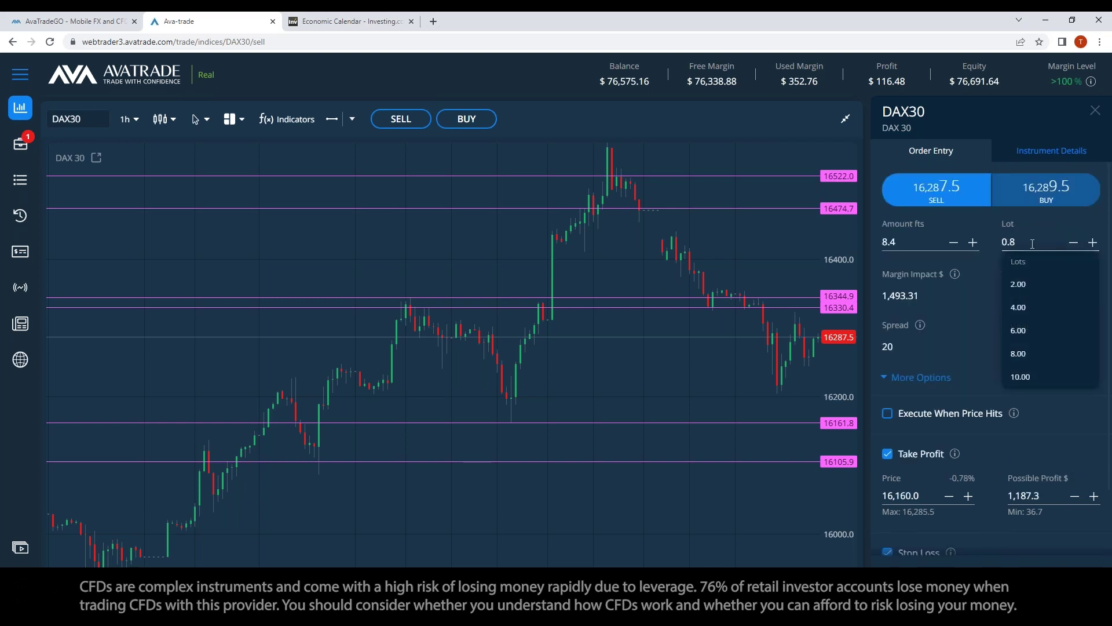
{"action": "type", "text": "3"}
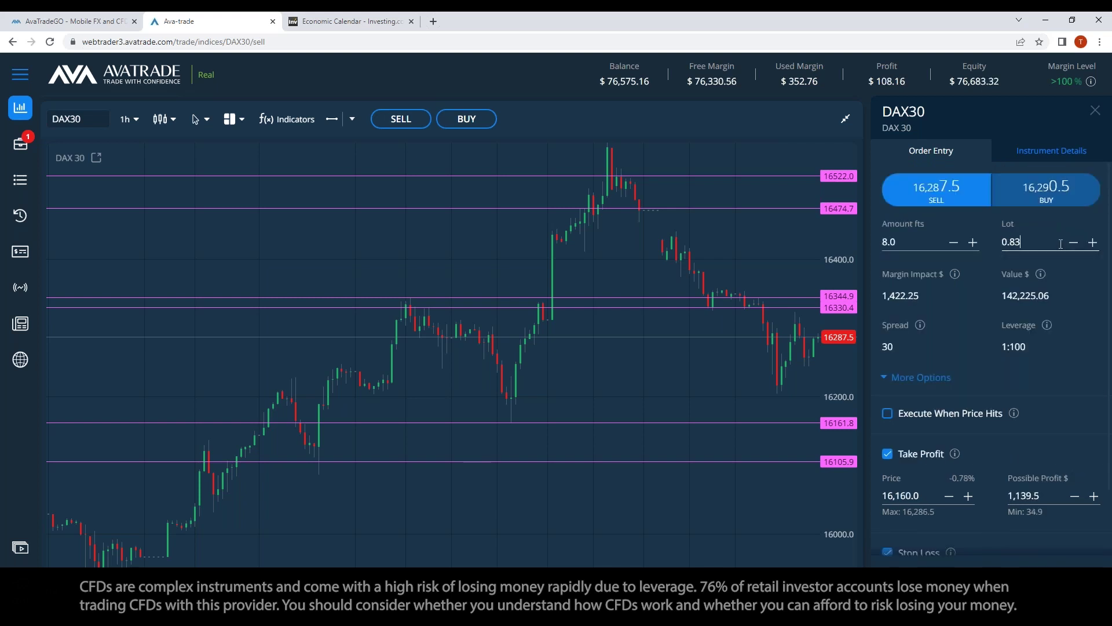
{"action": "scroll", "coordinate": [1072, 376], "scroll_direction": "down", "scroll_amount": 2}
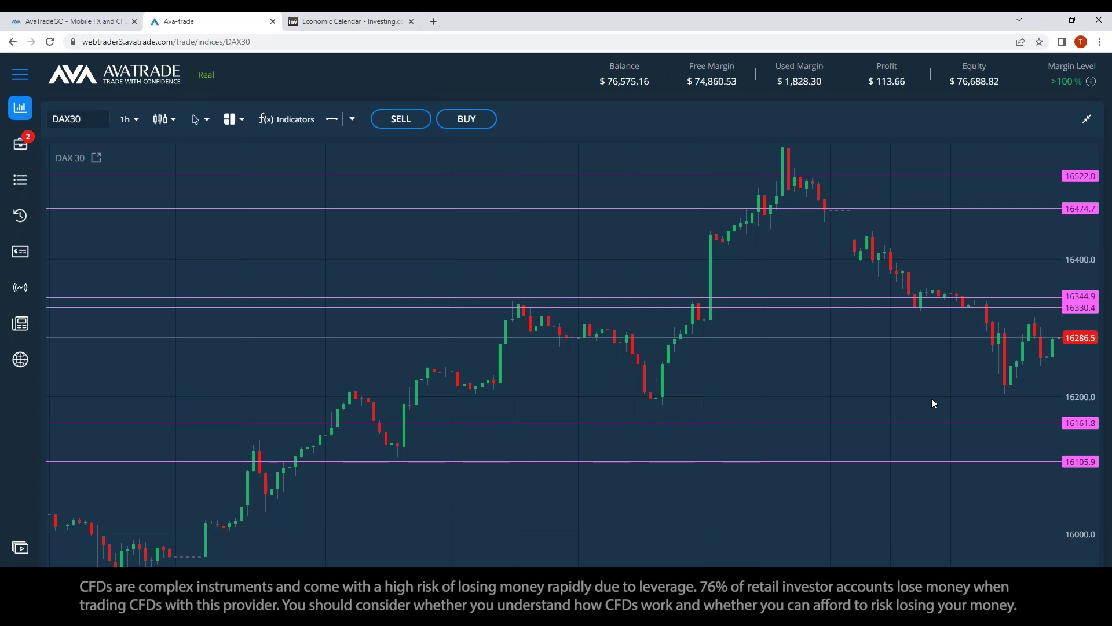
Move the 16,161.8 price line on the DAX30 chart up to about 16,211.7.
{"action": "left_click_drag", "start_coordinate": [1040, 424], "coordinate": [1038, 387]}
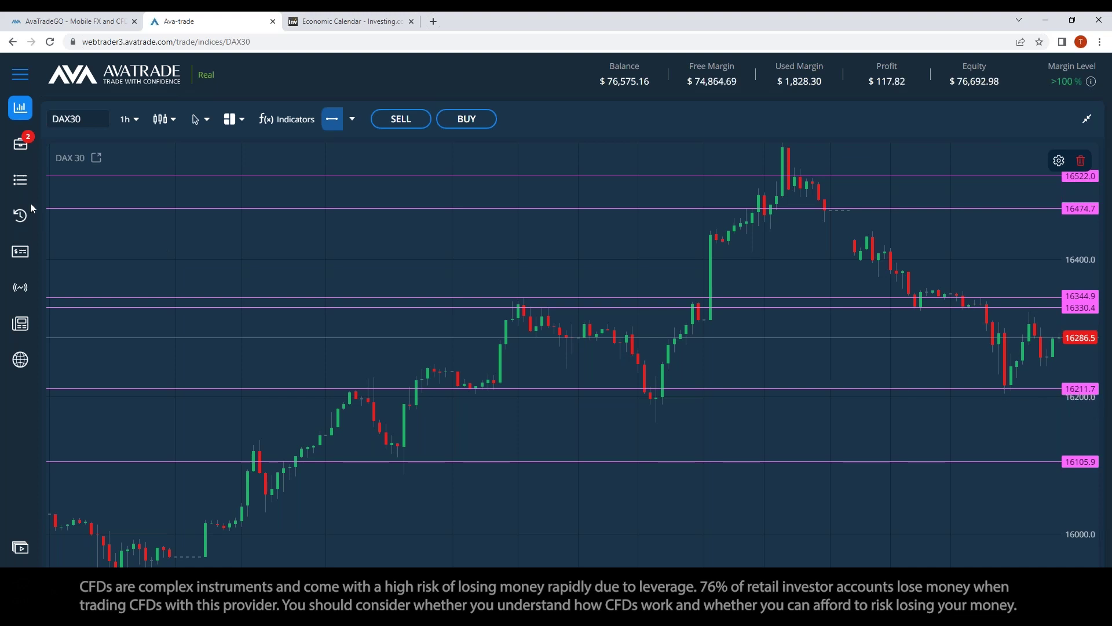
Open the positions view and show the DAX30 position's chart enlarged with a 1h timeframe.
{"action": "left_click", "coordinate": [22, 155]}
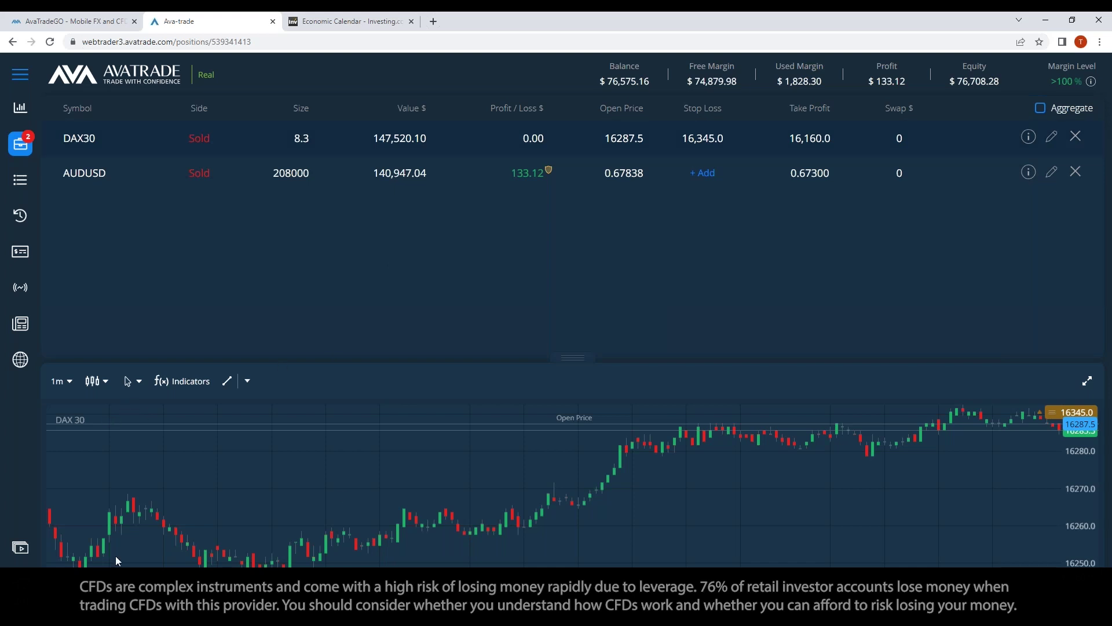
{"action": "left_click", "coordinate": [1088, 382]}
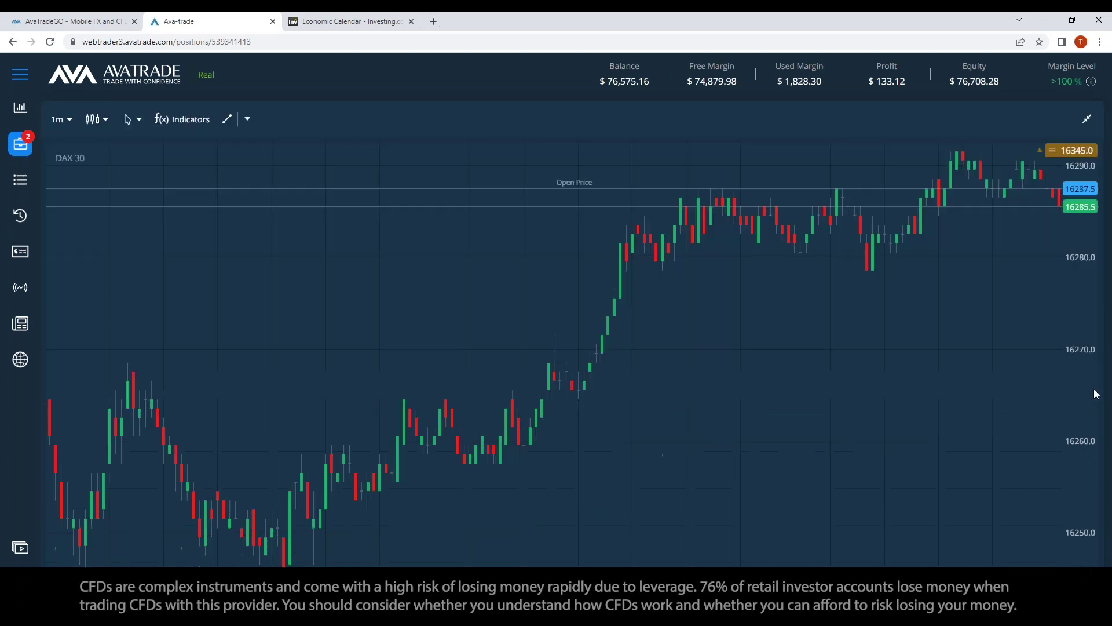
{"action": "left_click", "coordinate": [58, 118]}
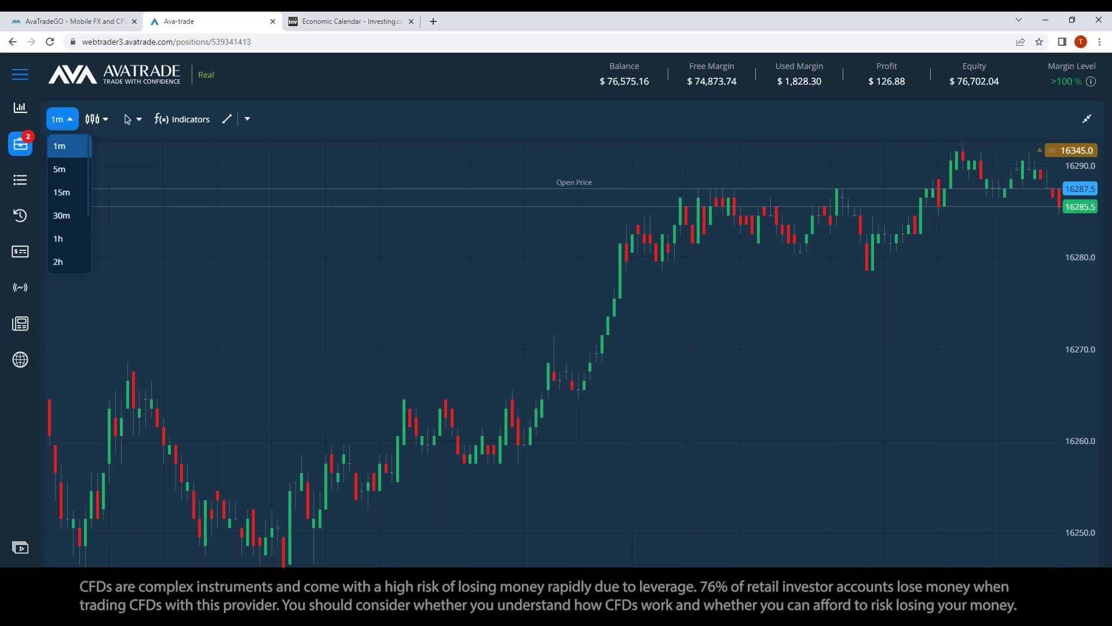
{"action": "left_click", "coordinate": [61, 245]}
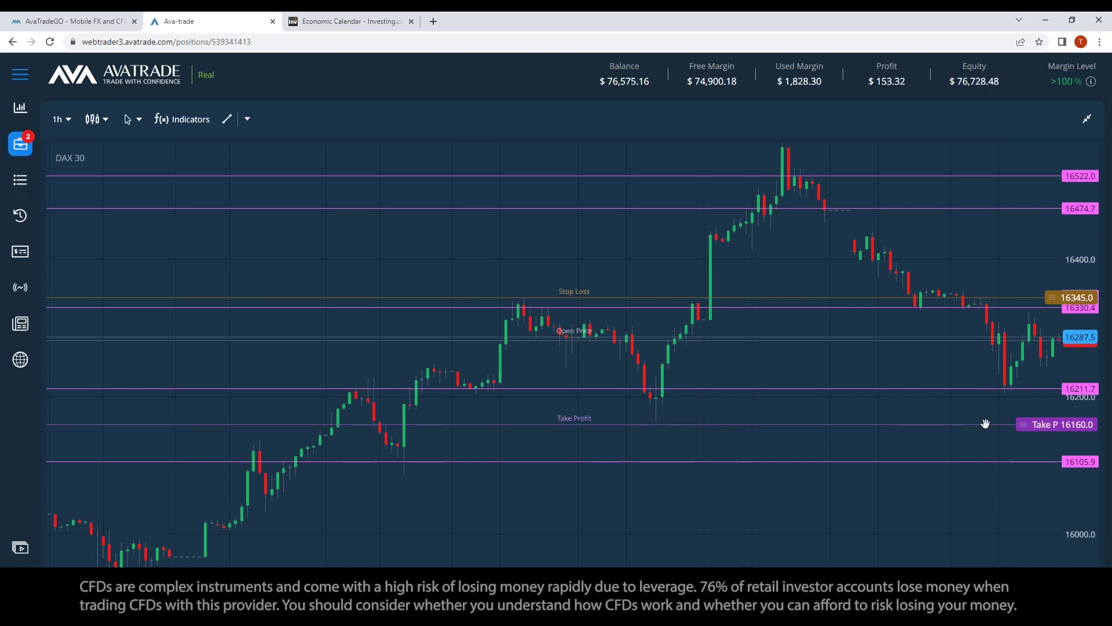
Try shifting the DAX30 position's take profit line on the chart to 16,215.0 and back down to about 16,171.1.
{"action": "left_click_drag", "start_coordinate": [987, 424], "coordinate": [977, 386]}
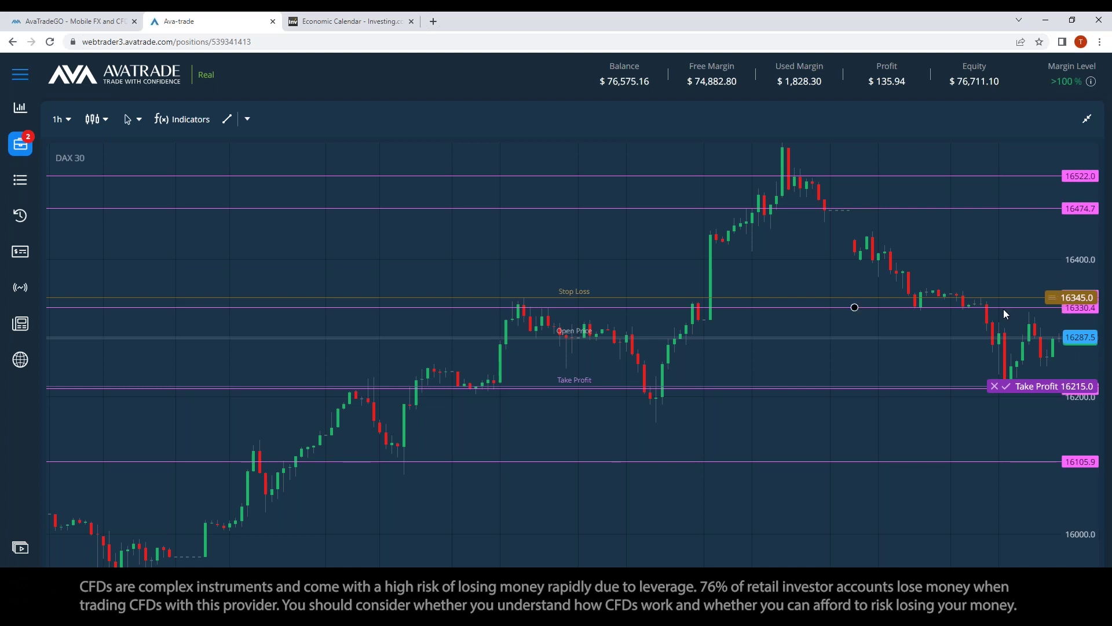
{"action": "left_click_drag", "start_coordinate": [976, 387], "coordinate": [976, 419]}
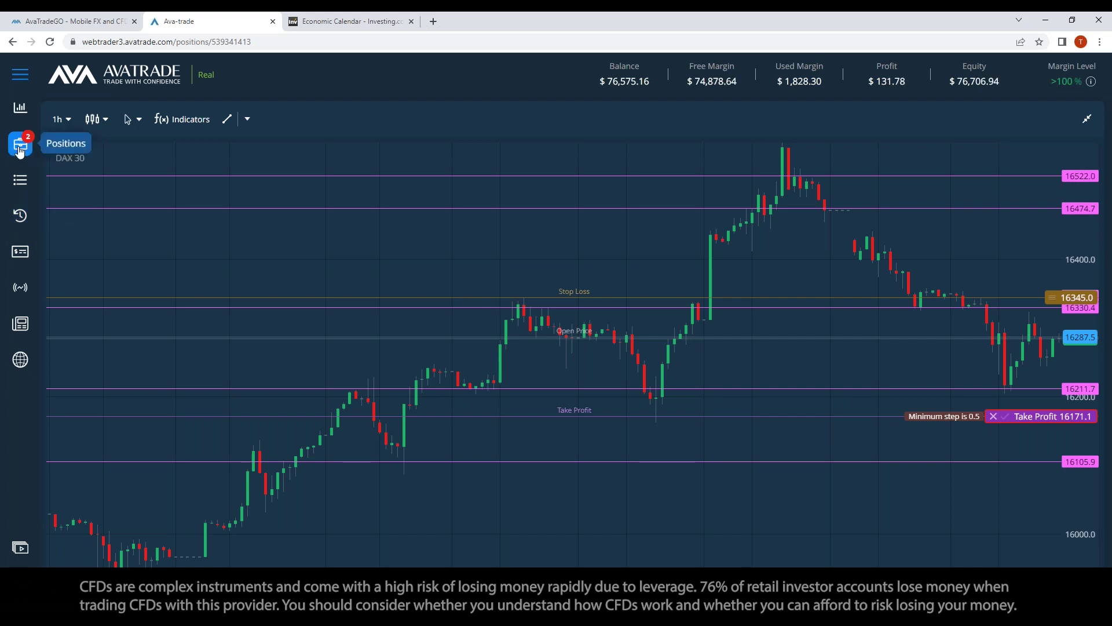
Return to the trading view, search for "gold" and open the GOLD instrument with an enlarged chart covering more price history.
{"action": "left_click", "coordinate": [21, 117]}
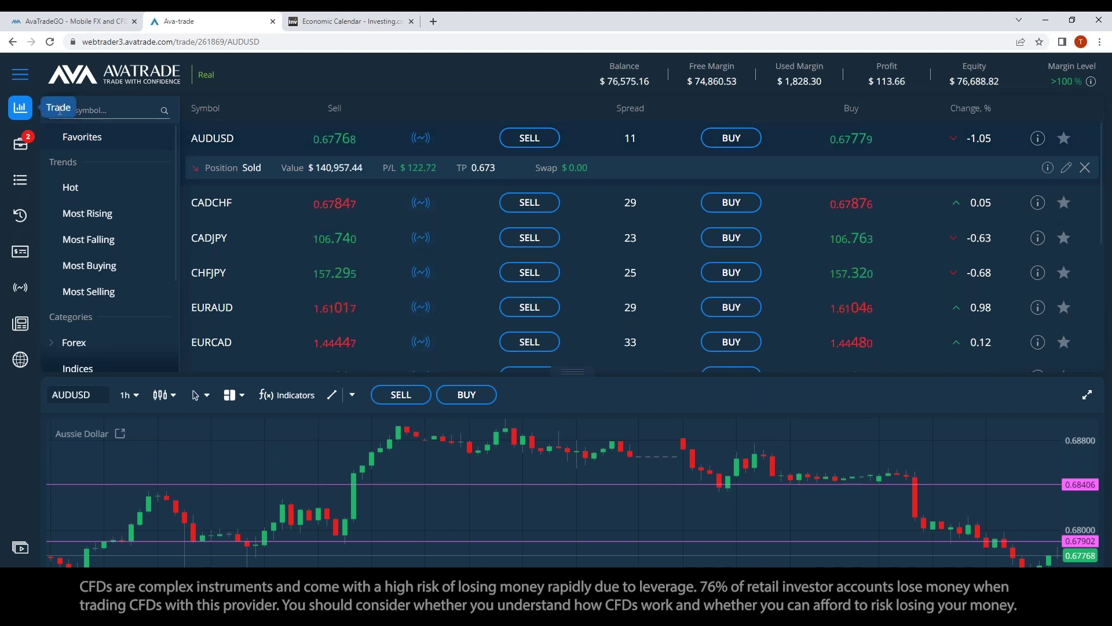
{"action": "left_click", "coordinate": [82, 110]}
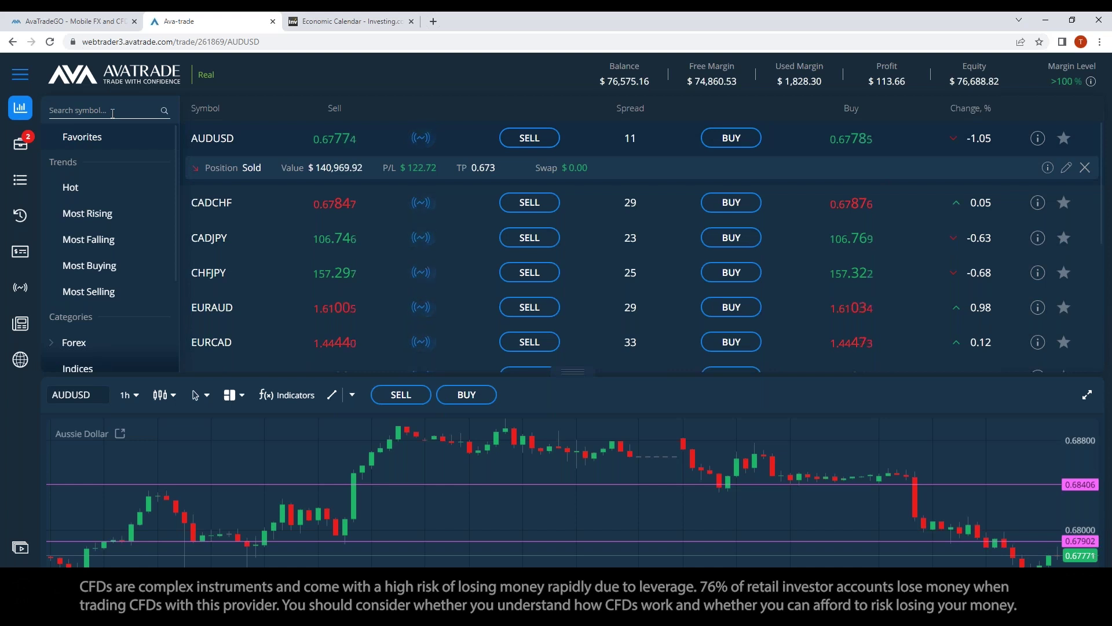
{"action": "type", "text": "gold"}
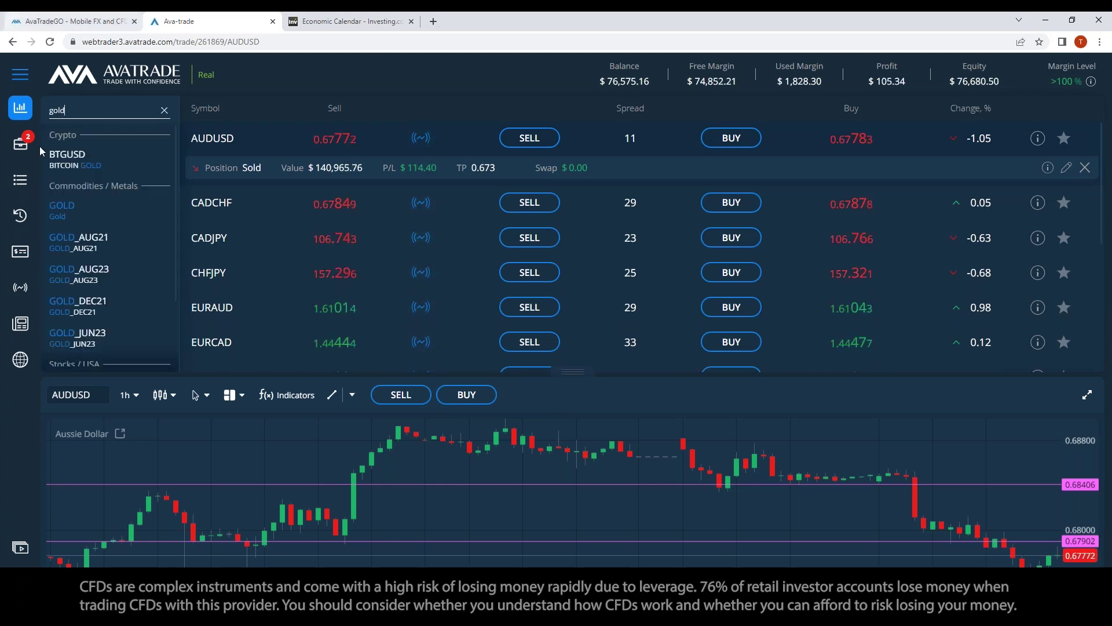
{"action": "left_click", "coordinate": [62, 210]}
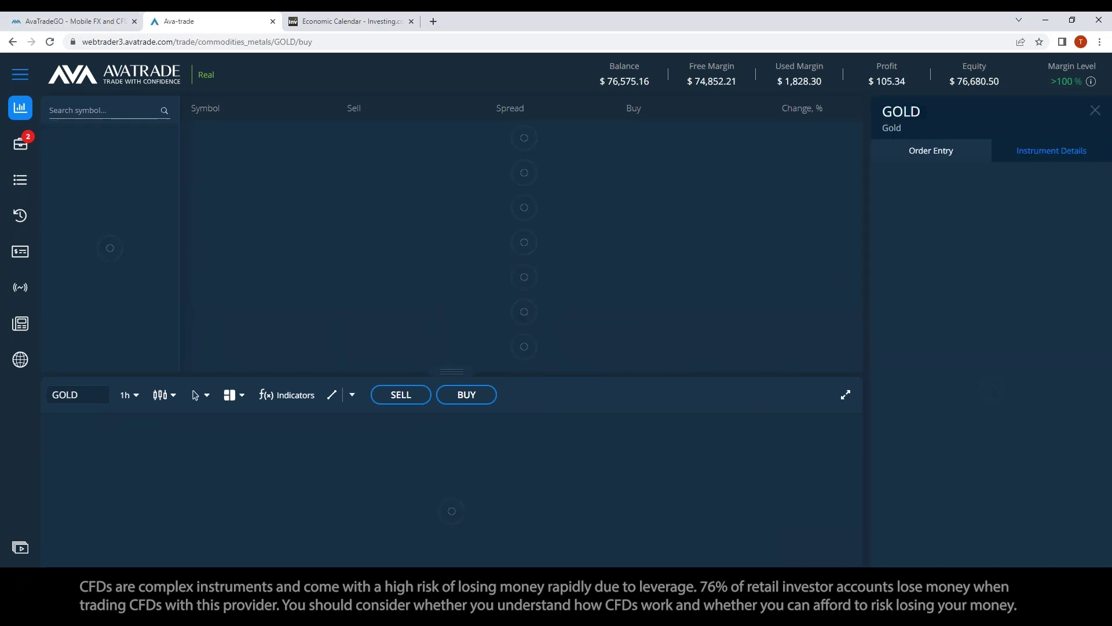
{"action": "left_click", "coordinate": [846, 395]}
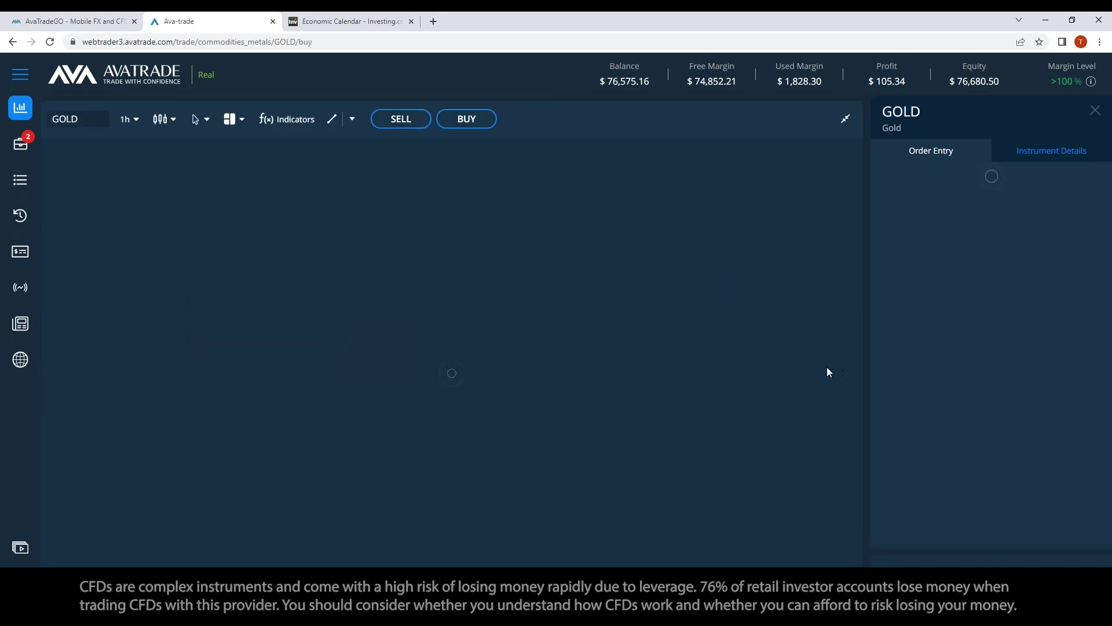
{"action": "scroll", "coordinate": [571, 366], "scroll_direction": "down", "scroll_amount": 5}
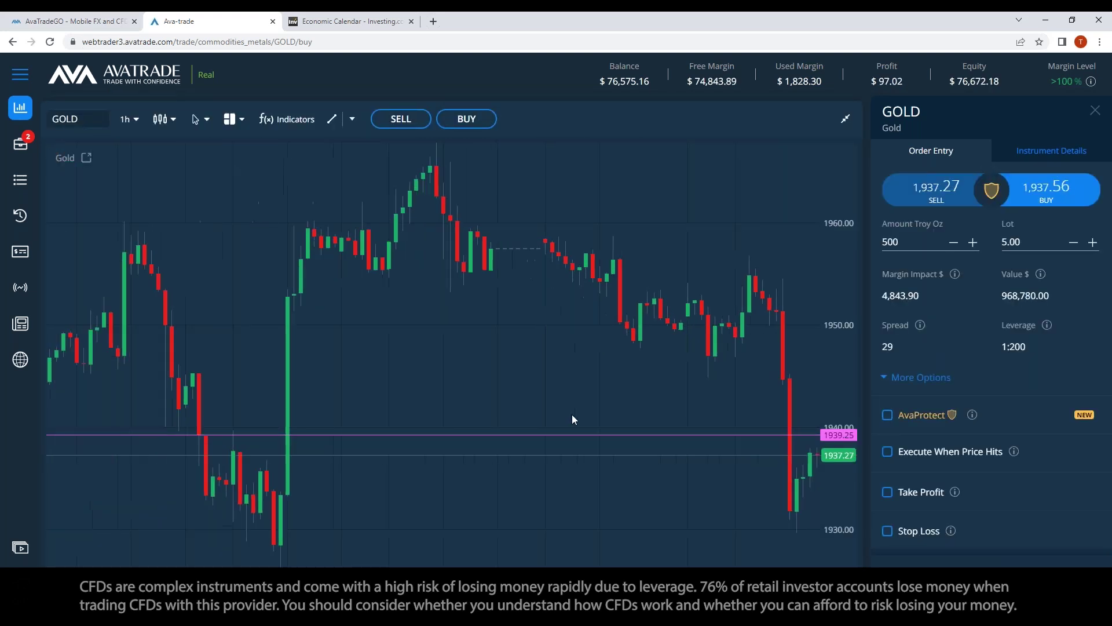
{"action": "scroll", "coordinate": [576, 393], "scroll_direction": "down", "scroll_amount": 1}
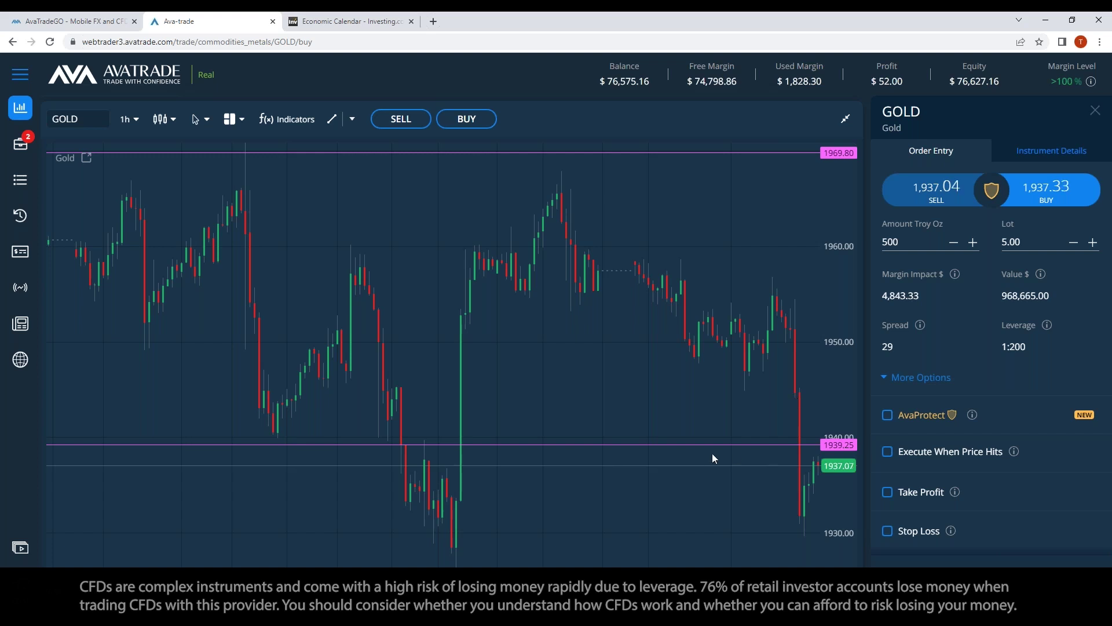
Move the 1939.25 price line on the GOLD chart up to about 1948.44 and lower it to about 1943.40.
{"action": "scroll", "coordinate": [701, 461], "scroll_direction": "down", "scroll_amount": 1}
{"action": "scroll", "coordinate": [695, 481], "scroll_direction": "down", "scroll_amount": 1}
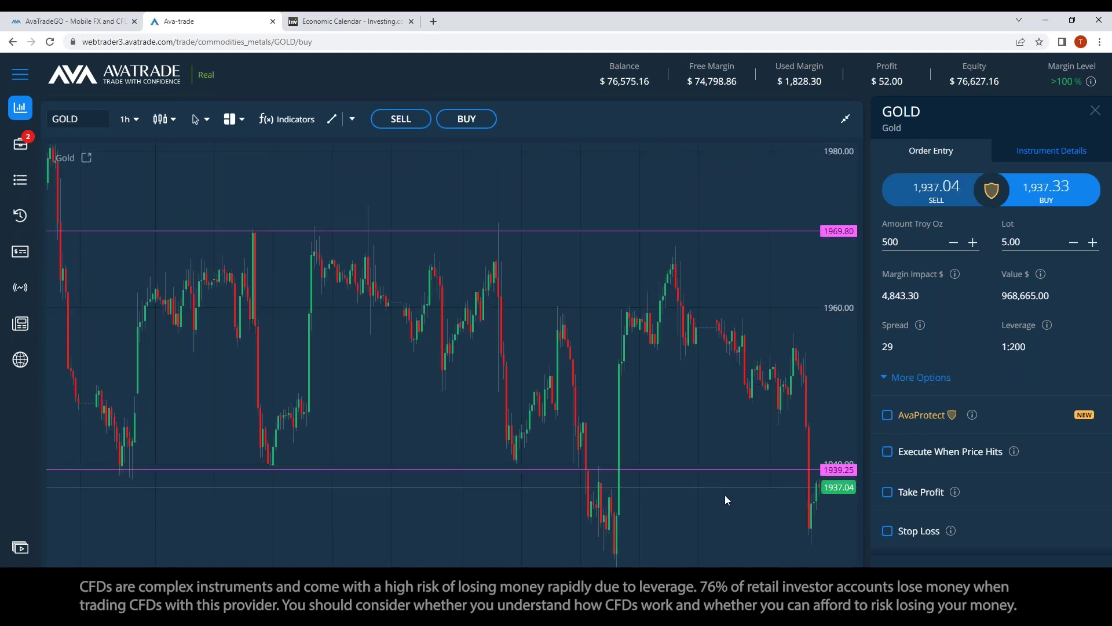
{"action": "scroll", "coordinate": [724, 499], "scroll_direction": "up", "scroll_amount": 1}
{"action": "scroll", "coordinate": [723, 499], "scroll_direction": "down", "scroll_amount": 1}
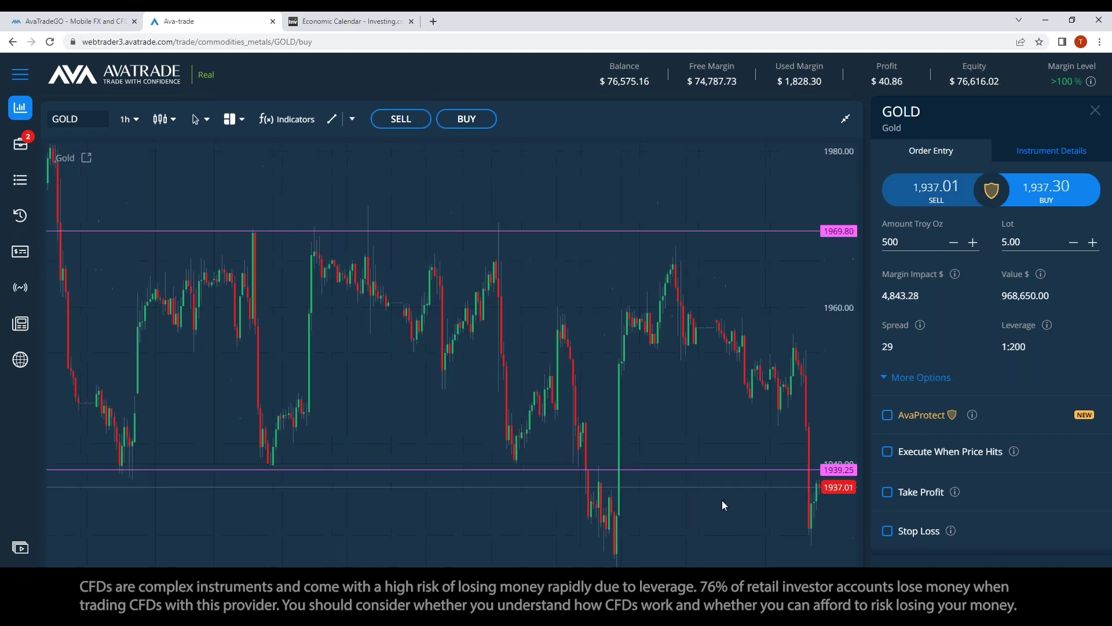
{"action": "left_click", "coordinate": [738, 470]}
{"action": "left_click_drag", "start_coordinate": [738, 471], "coordinate": [739, 397]}
{"action": "left_click", "coordinate": [457, 363]}
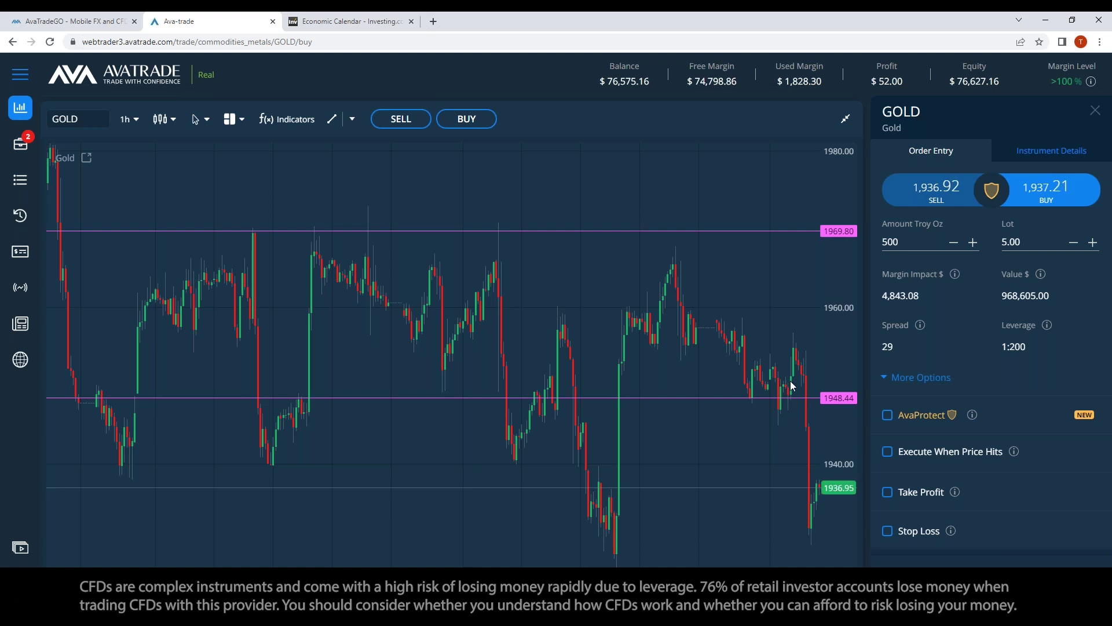
{"action": "left_click_drag", "start_coordinate": [800, 396], "coordinate": [823, 437]}
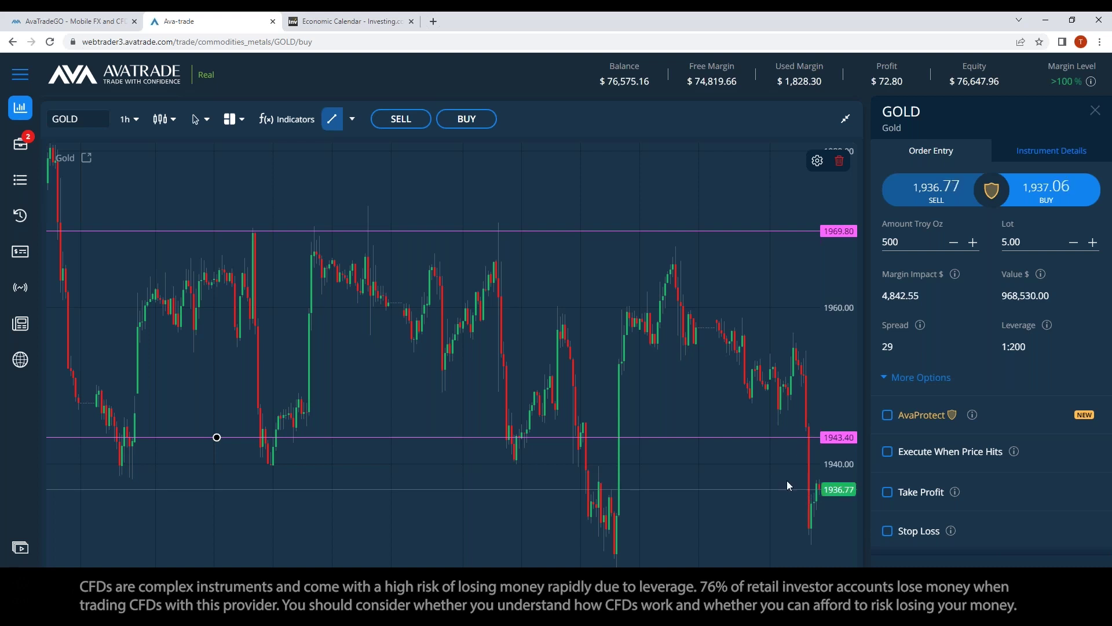
Shift GOLD's lower price line down to about 1930.4 near the recent low, and back up to about 1945.11.
{"action": "left_click_drag", "start_coordinate": [776, 437], "coordinate": [783, 539]}
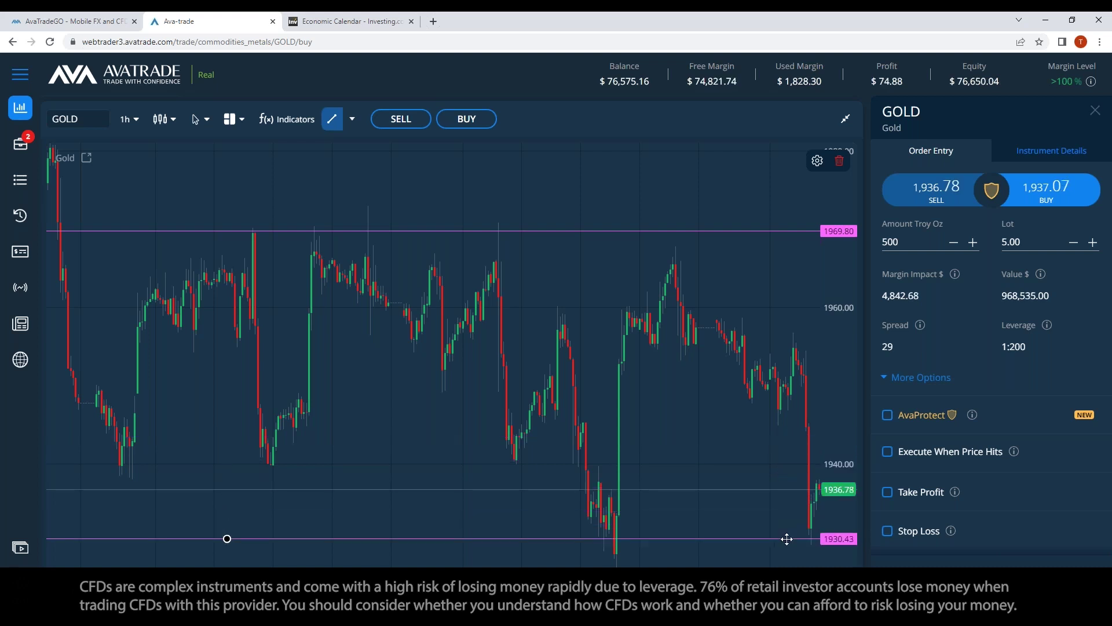
{"action": "left_click", "coordinate": [685, 431]}
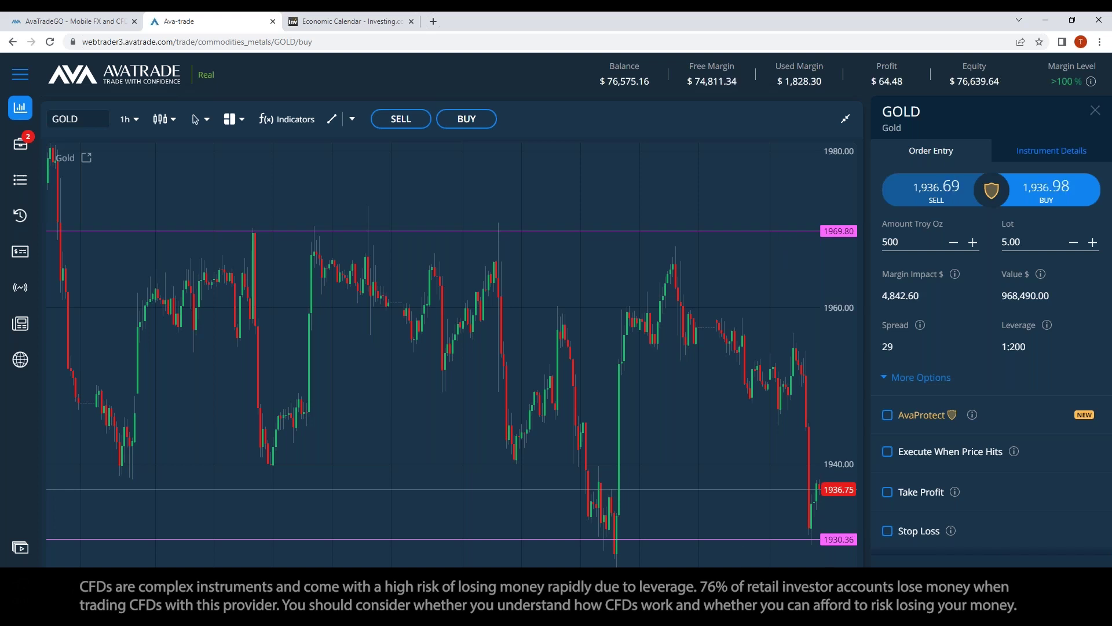
{"action": "left_click", "coordinate": [782, 539]}
{"action": "left_click_drag", "start_coordinate": [790, 503], "coordinate": [794, 424]}
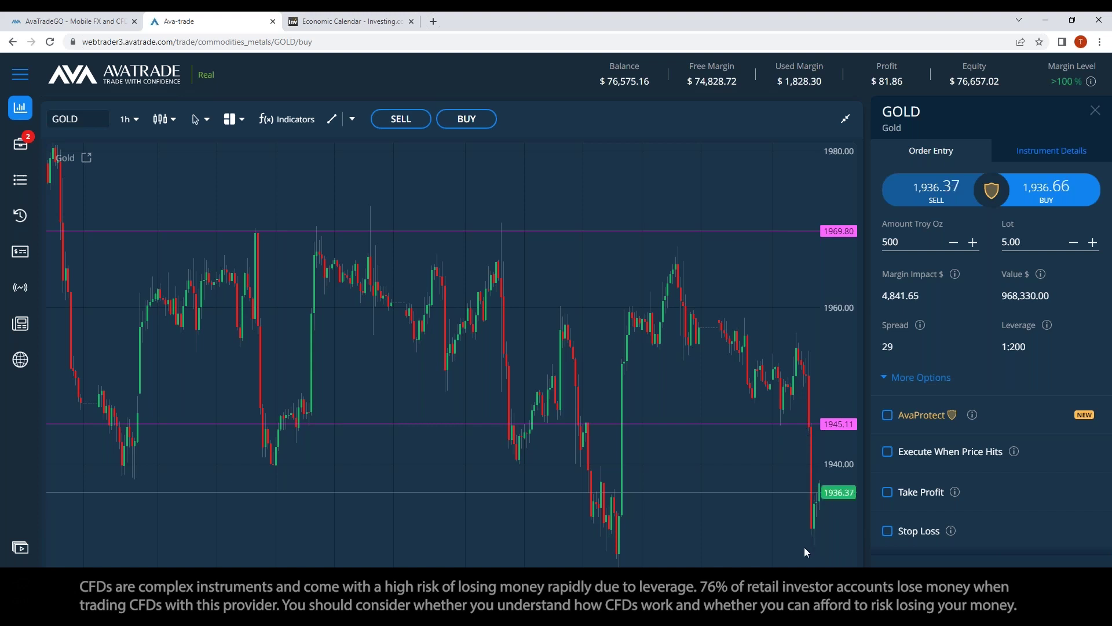
Lower GOLD's 1945.11 price line to about 1927.92, and move it further down past the chart's lowest candles.
{"action": "left_click", "coordinate": [725, 424]}
{"action": "left_click_drag", "start_coordinate": [724, 439], "coordinate": [727, 557]}
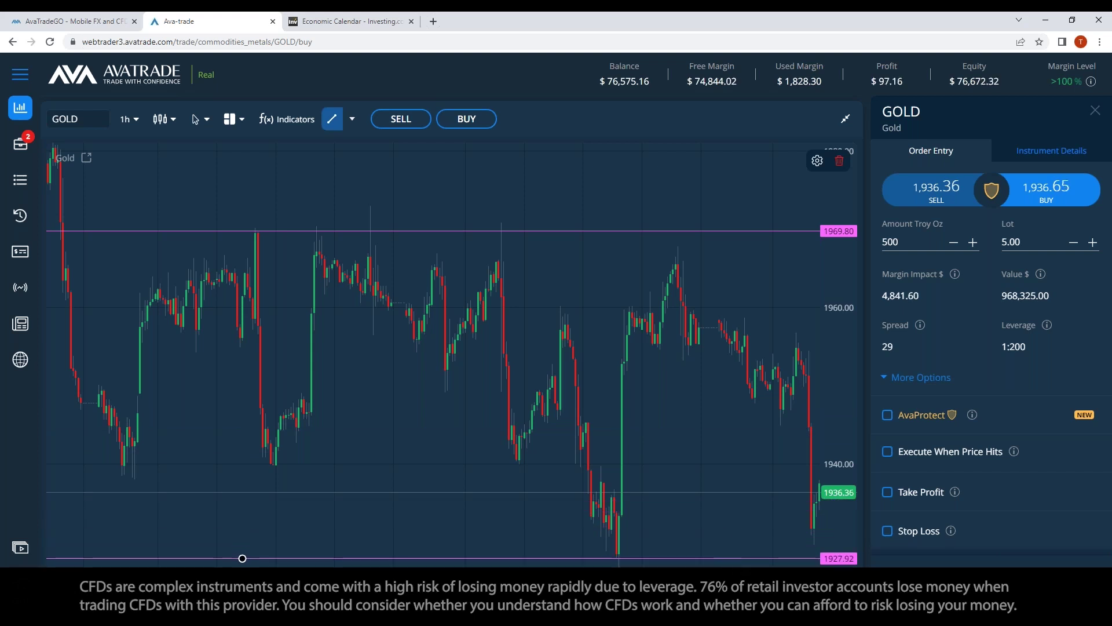
{"action": "left_click", "coordinate": [602, 486]}
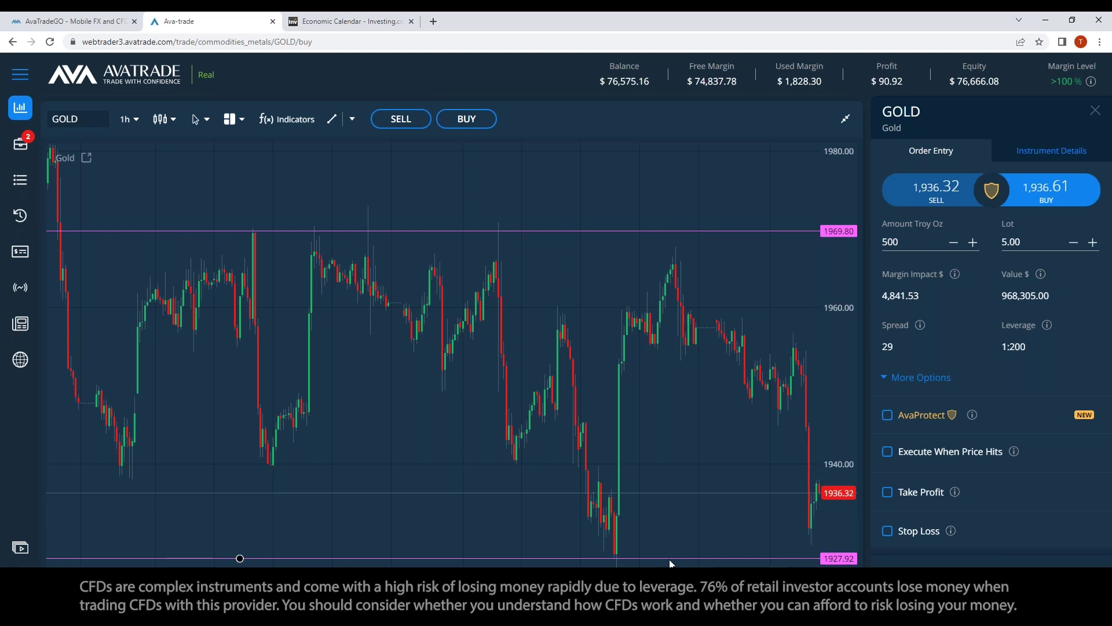
{"action": "left_click_drag", "start_coordinate": [669, 558], "coordinate": [669, 576]}
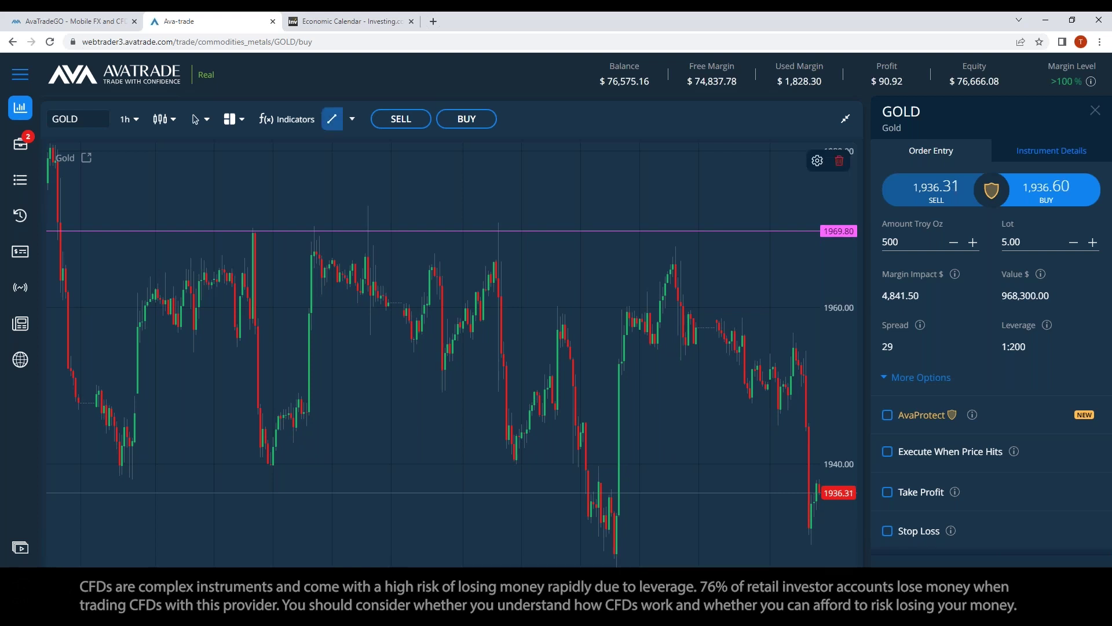